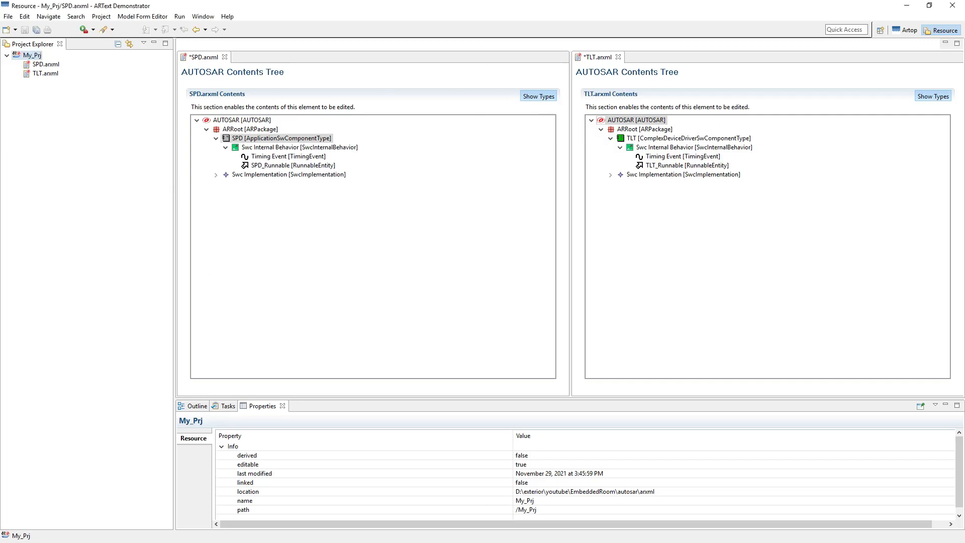
Step: Create a new AUTOSAR file named Types.arxml in the My_Prj project, keeping the ARPackage creation option on
right_click(32, 56)
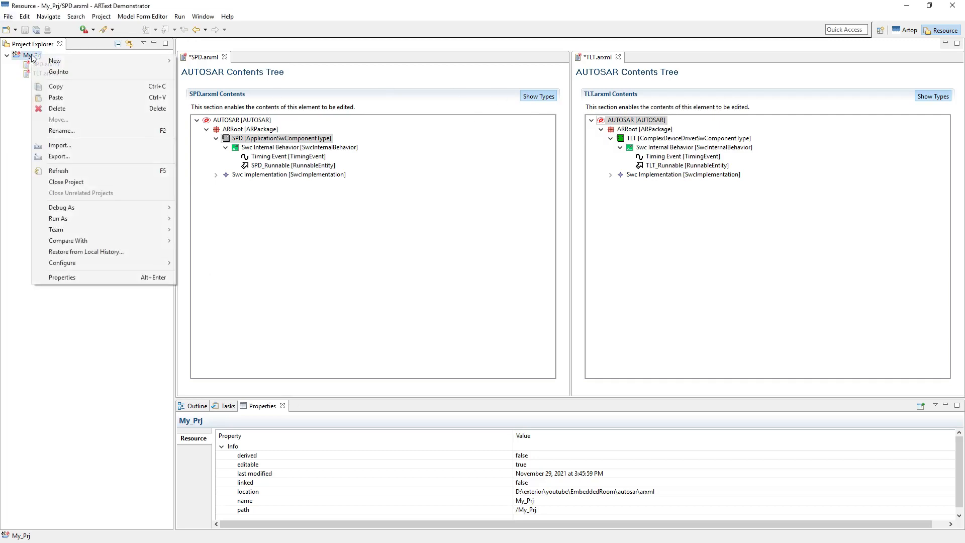
mouse_move(92, 61)
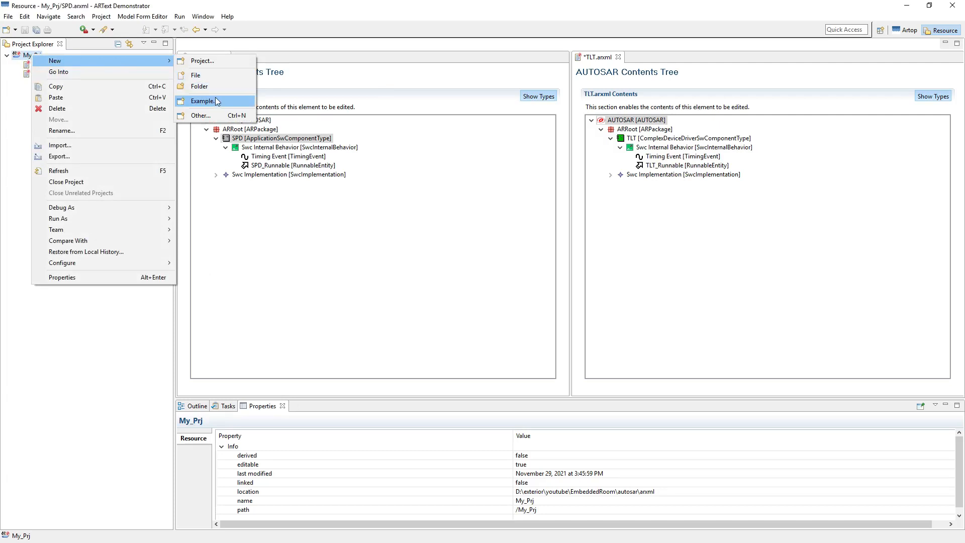
left_click(208, 115)
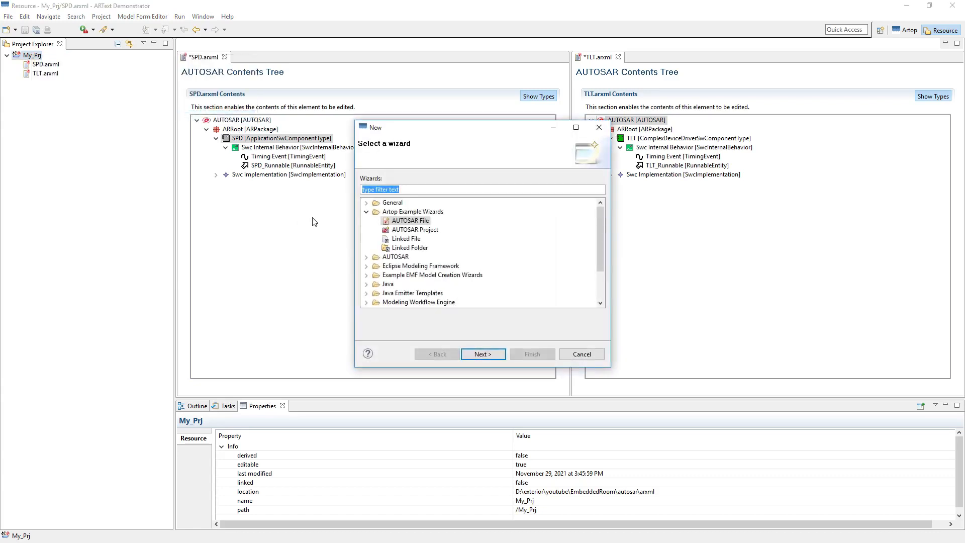
left_click(392, 231)
left_click(408, 221)
left_click(488, 354)
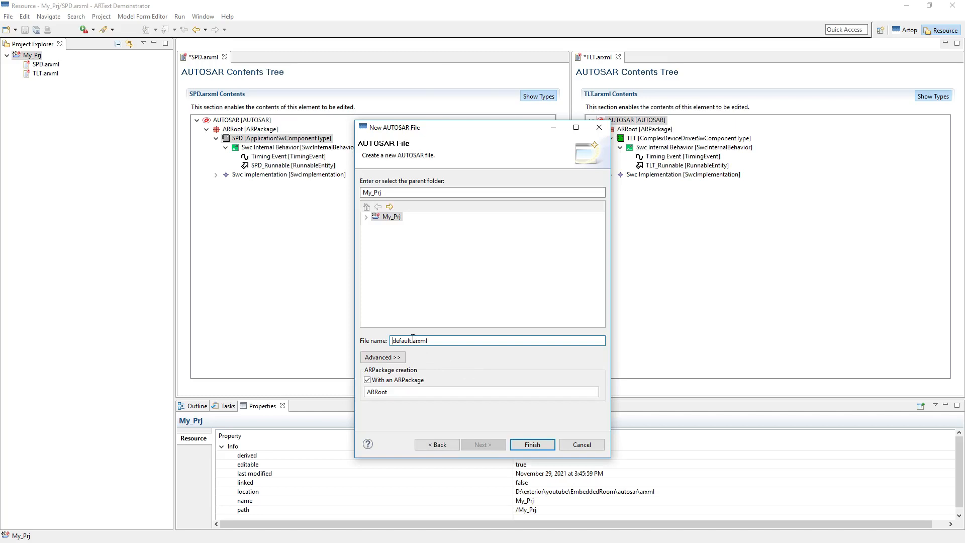
double_click(412, 340)
type("Types")
left_click(520, 444)
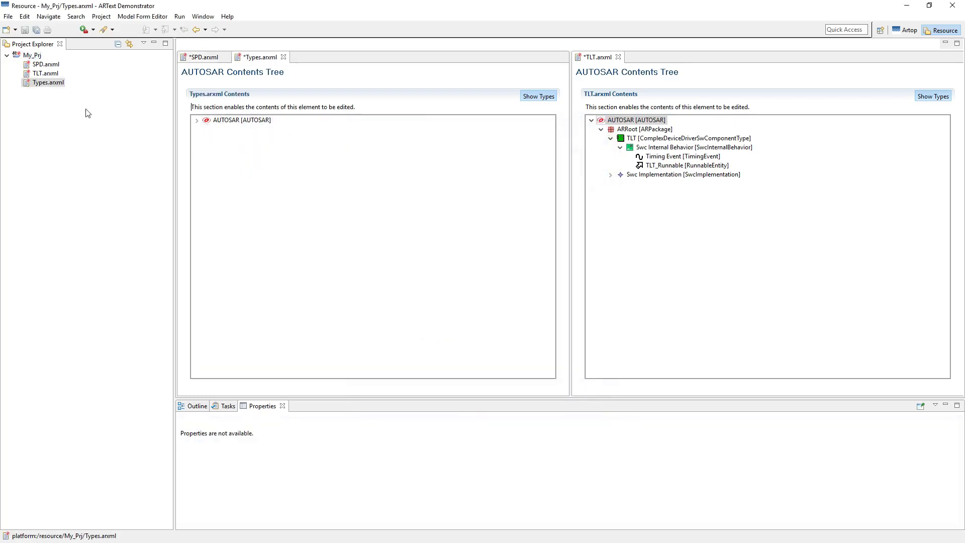
Step: Rename the ARRoot package in Types.arxml by setting its short name to Autosar_Platform
left_click(196, 120)
left_click(229, 131)
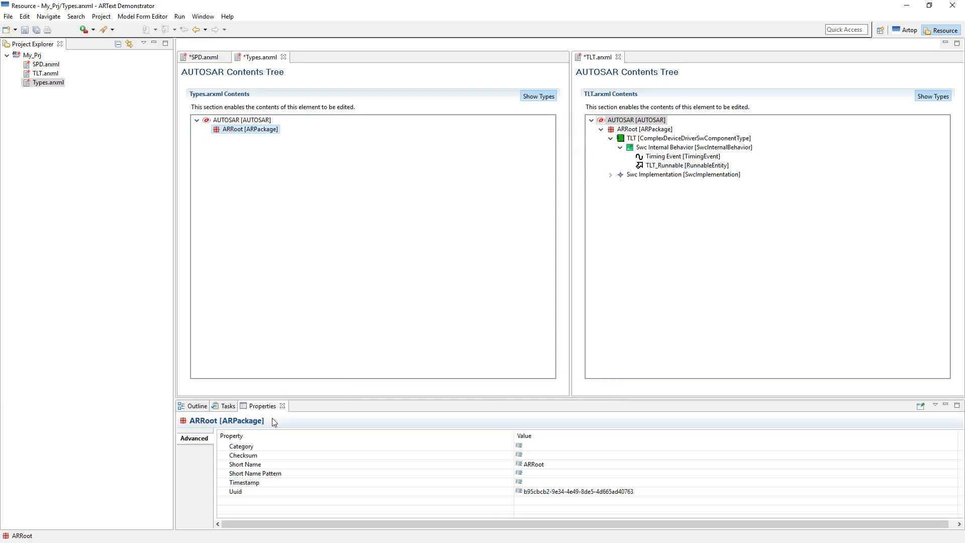
left_click(549, 466)
type("Autosar_Platform")
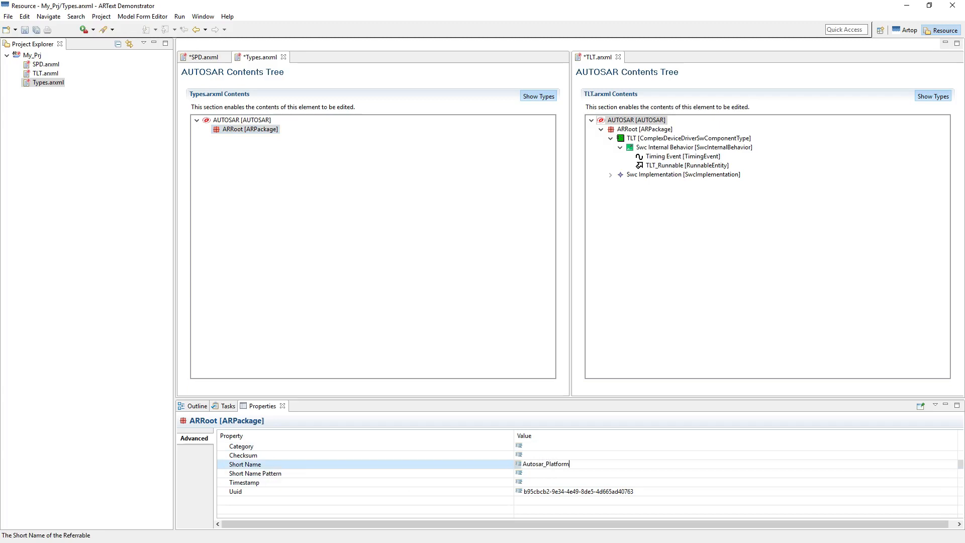
key("Return")
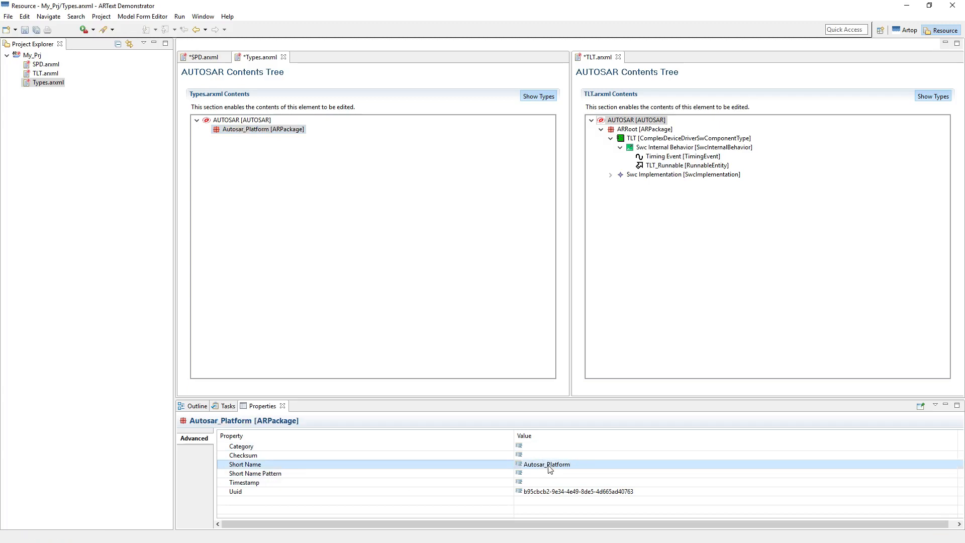
Step: Add a child AR package under Autosar_Platform and set its short name to BaseTypes
right_click(282, 131)
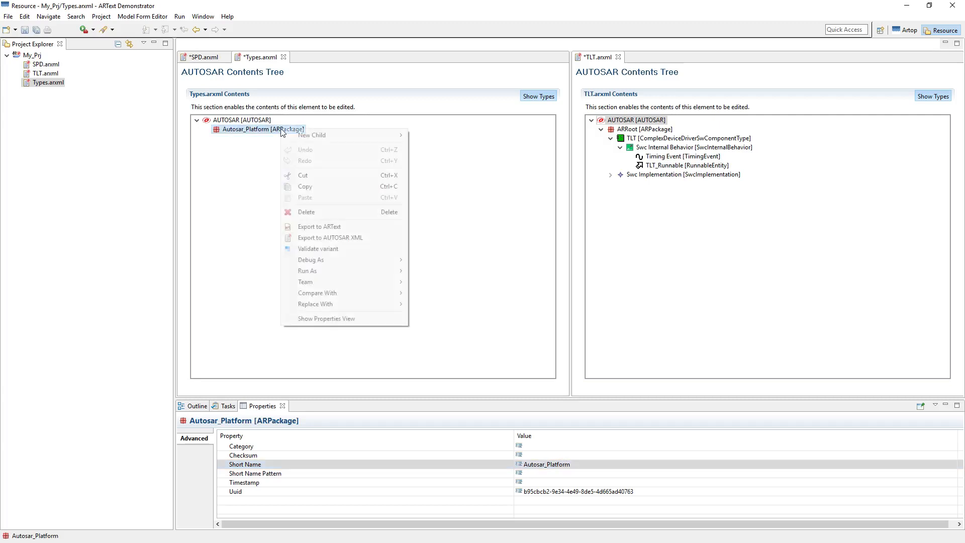
mouse_move(347, 135)
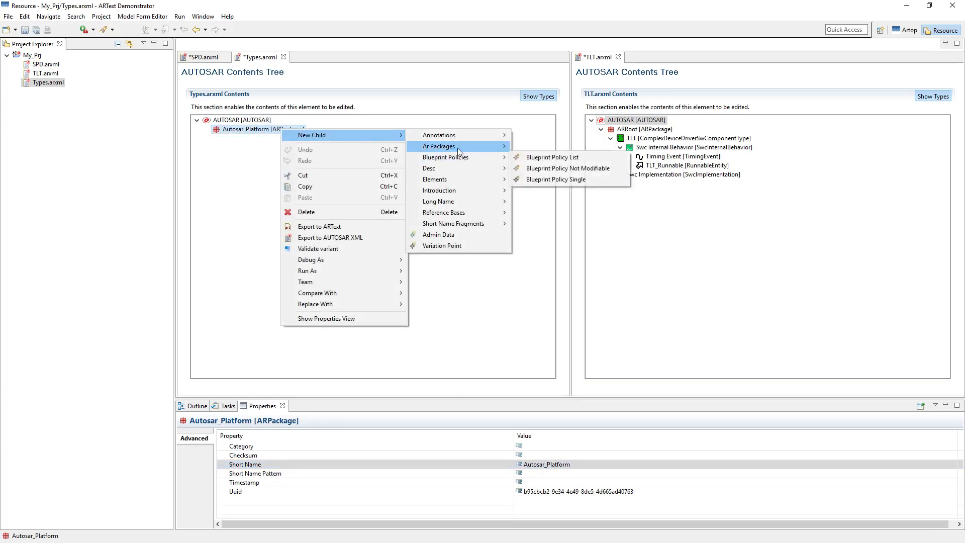
mouse_move(452, 146)
left_click(542, 144)
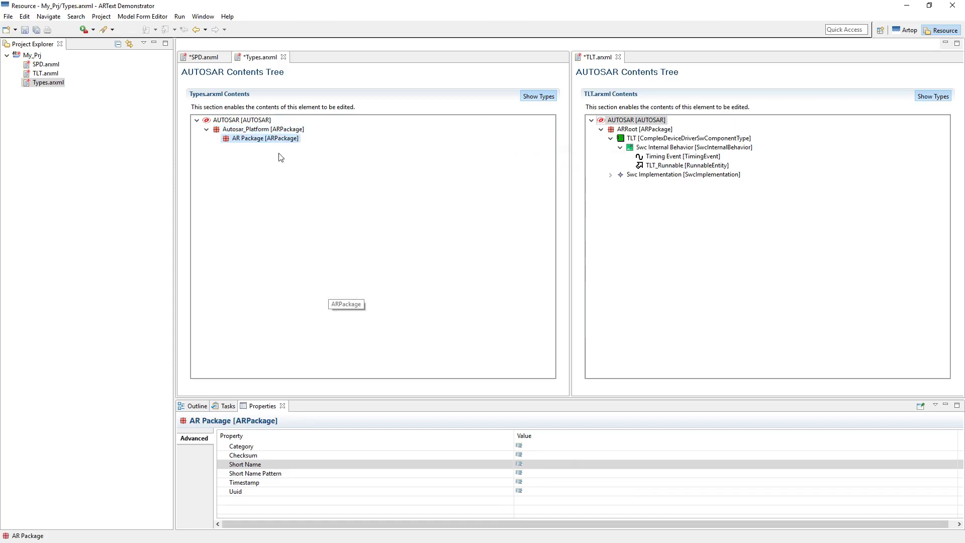
left_click(545, 466)
left_click(546, 470)
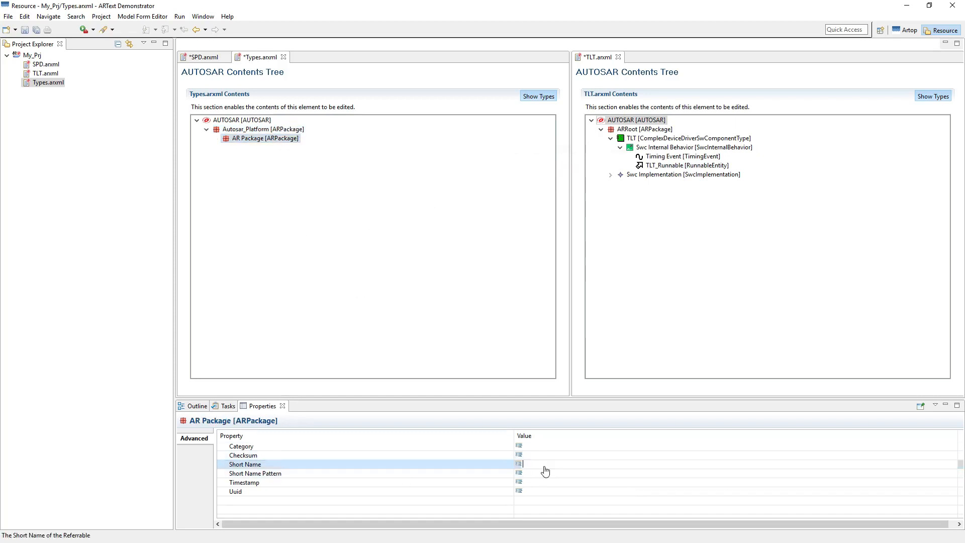
type("BaseTypes")
key("Return")
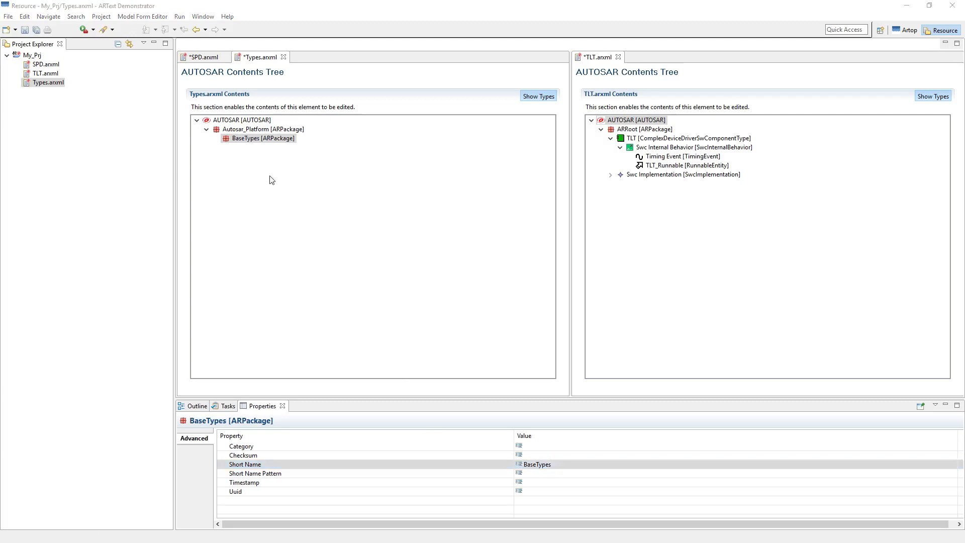
Step: Add an Sw Base Type element to the BaseTypes package
left_click(261, 140)
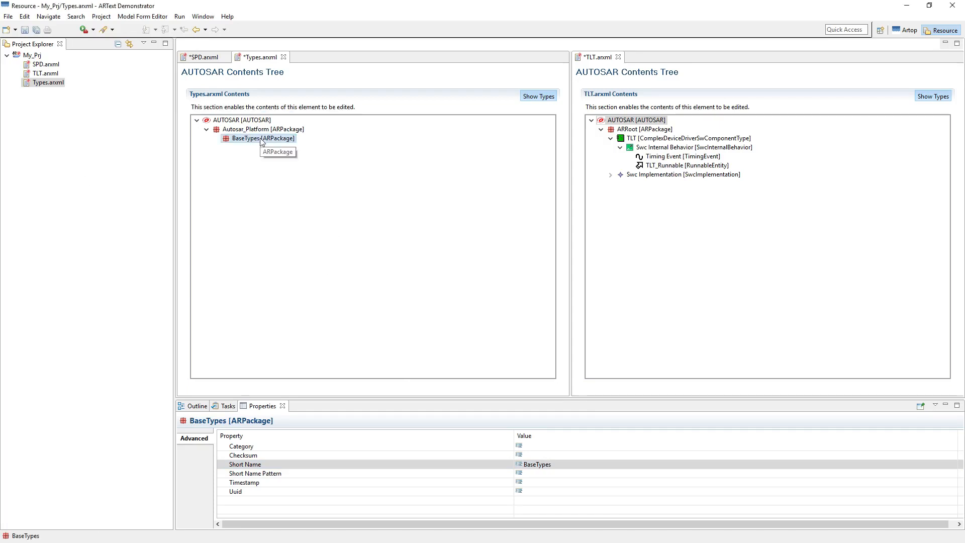
right_click(261, 140)
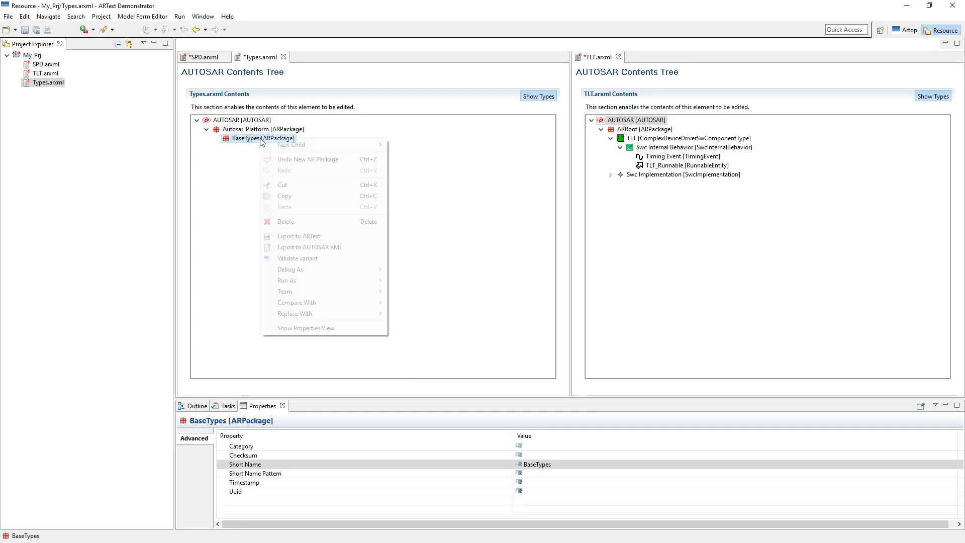
mouse_move(356, 150)
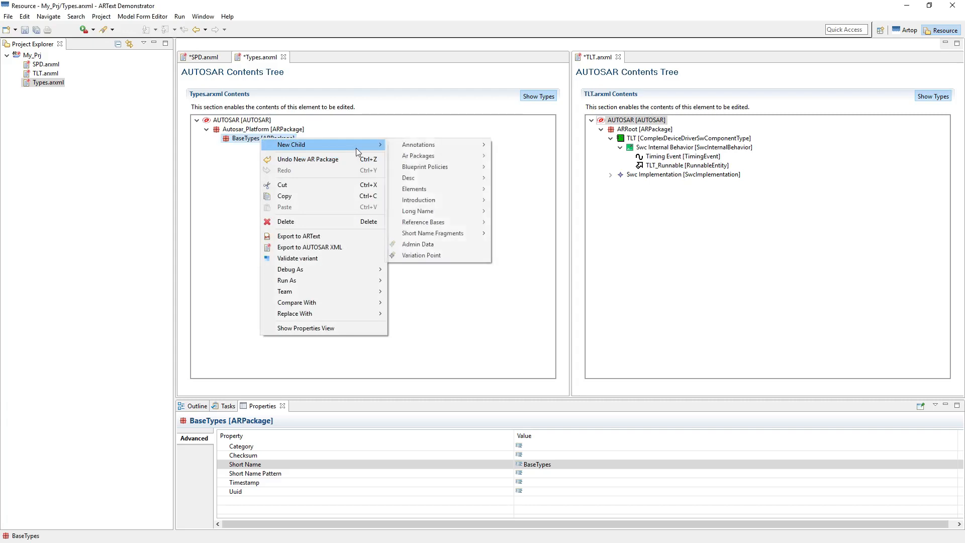
mouse_move(439, 189)
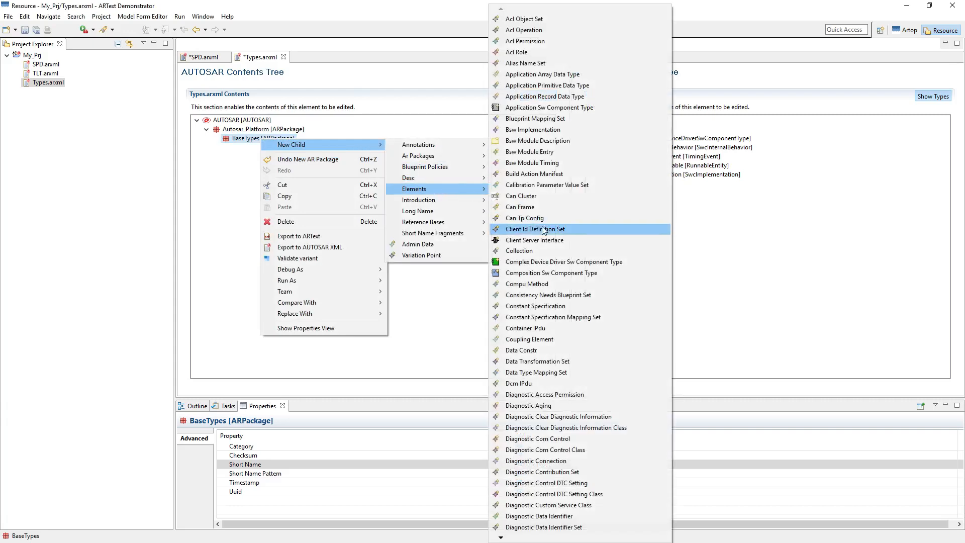
key("s")
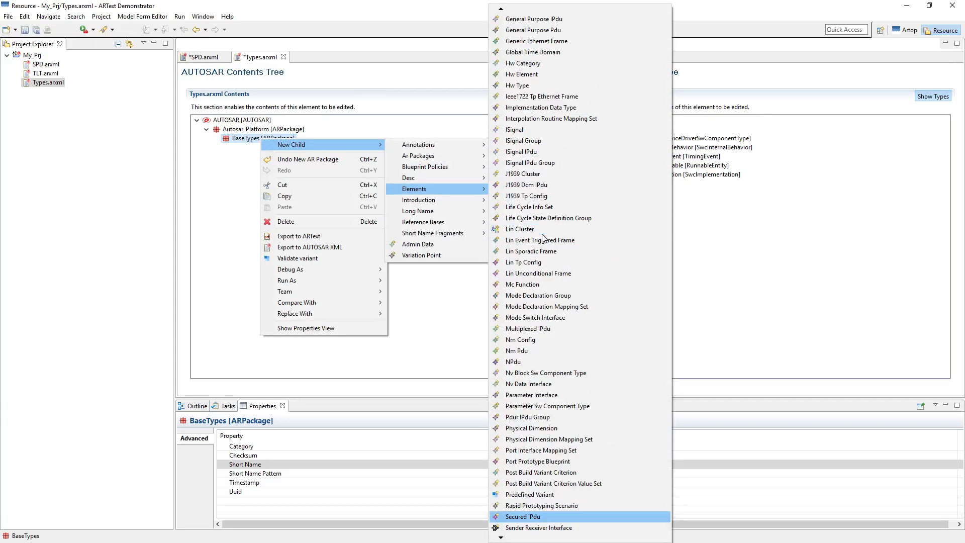
mouse_move(501, 539)
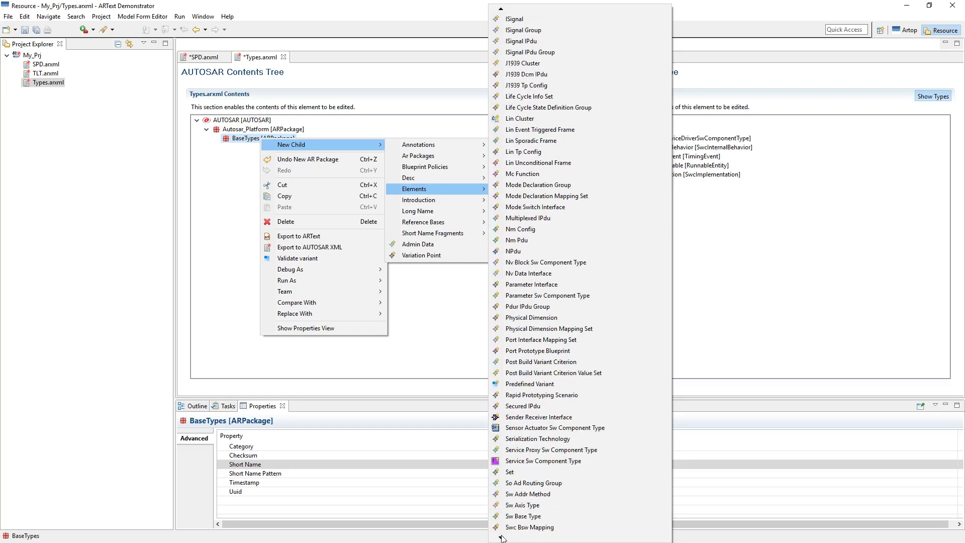
left_click(522, 516)
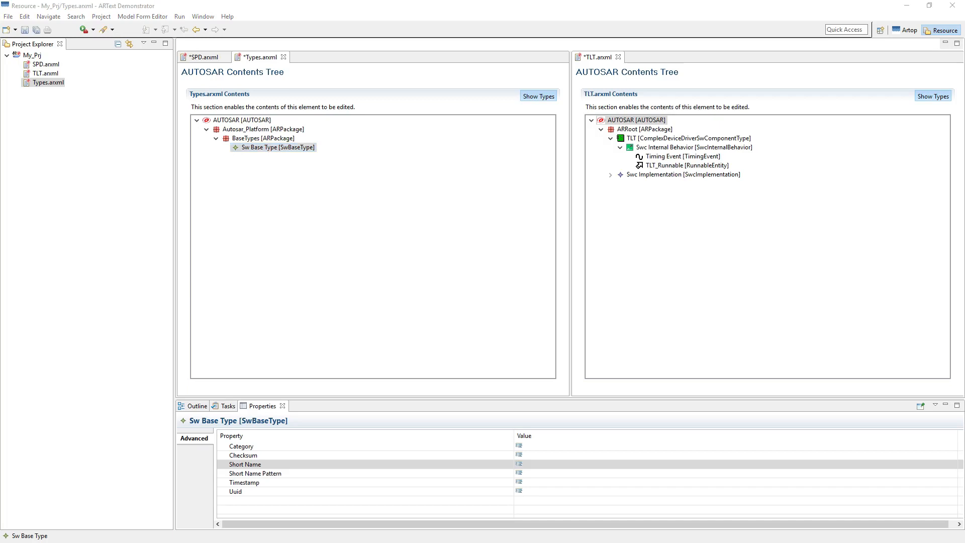
Step: Add a Base Type Direct Definition as a child of the new Sw Base Type
right_click(260, 155)
mouse_move(315, 161)
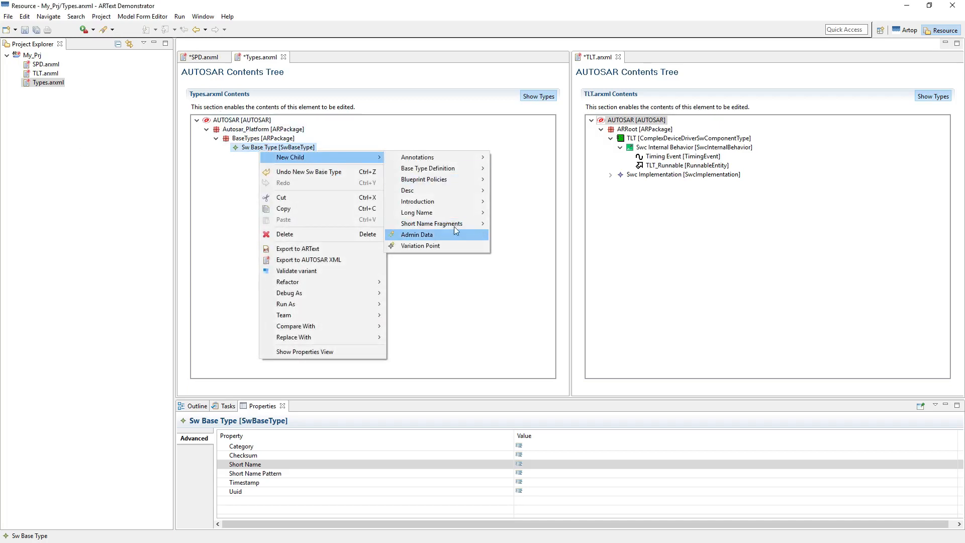
mouse_move(445, 213)
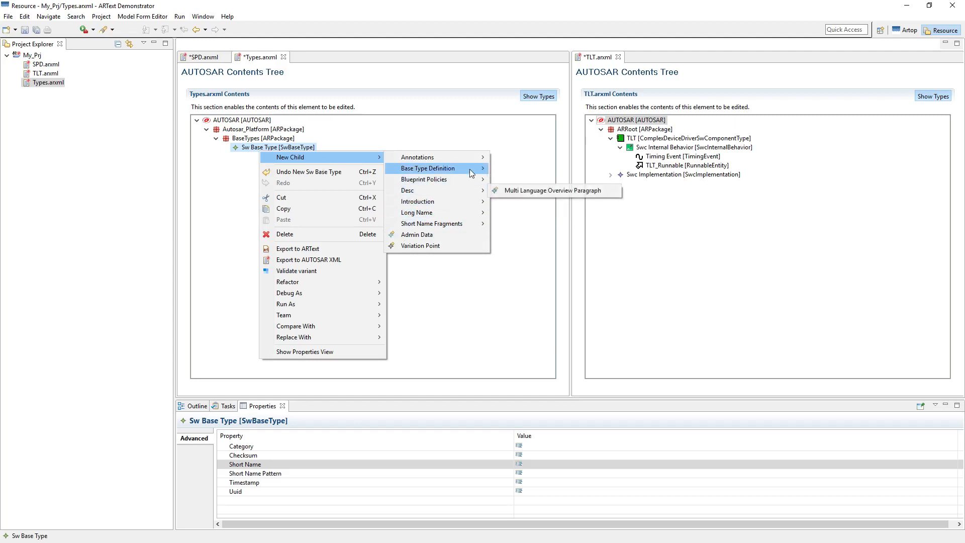
mouse_move(472, 173)
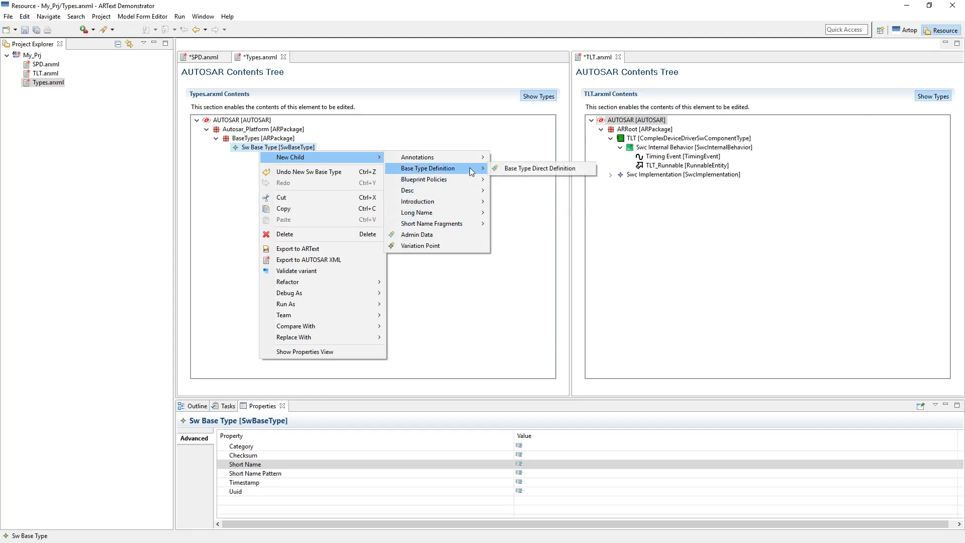
left_click(535, 171)
Step: Set the short name of the Sw Base Type in the BaseTypes package to uint8
left_click(302, 149)
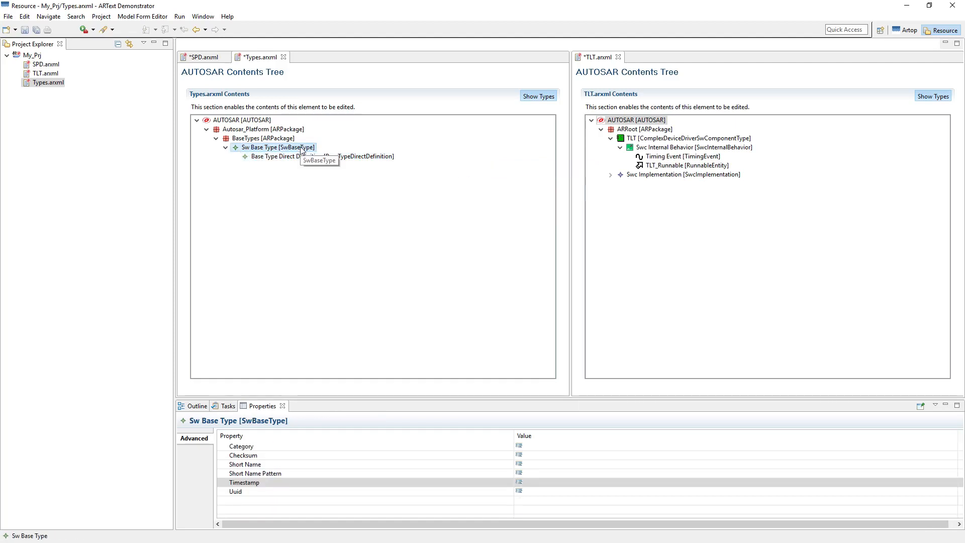
left_click(286, 157)
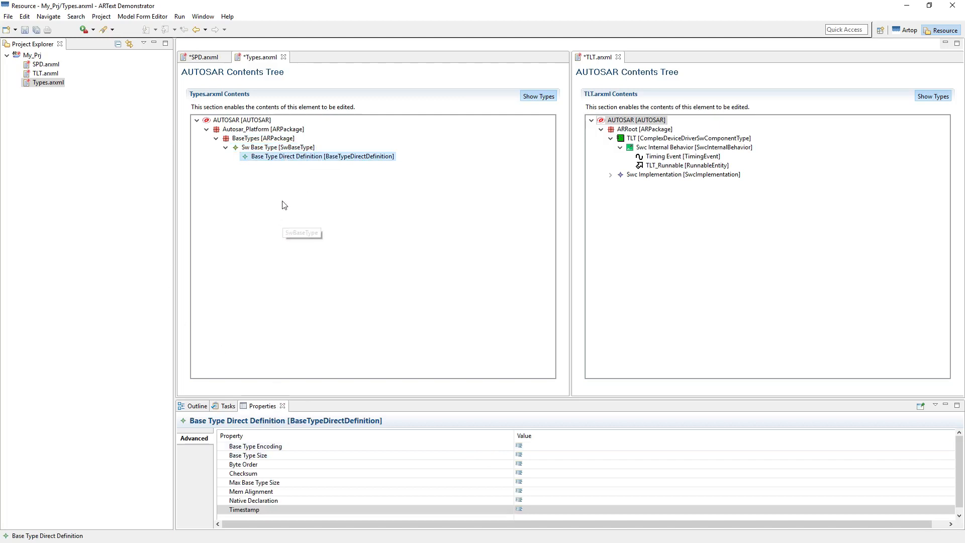
left_click(277, 149)
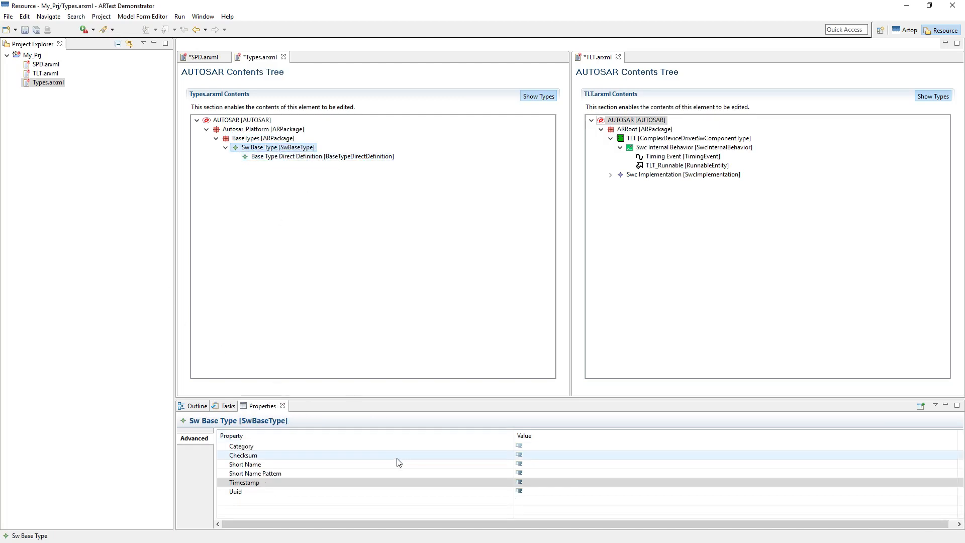
left_click(533, 467)
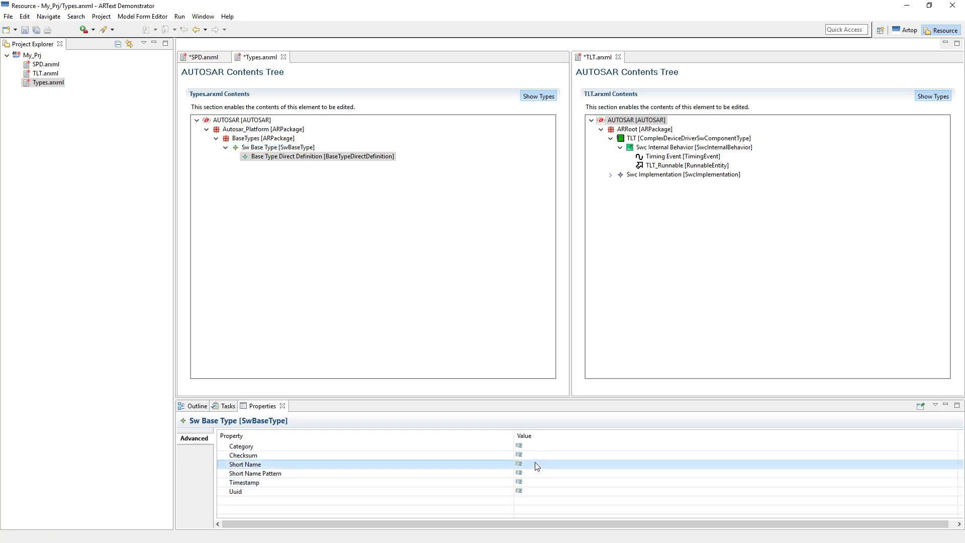
type("uint8")
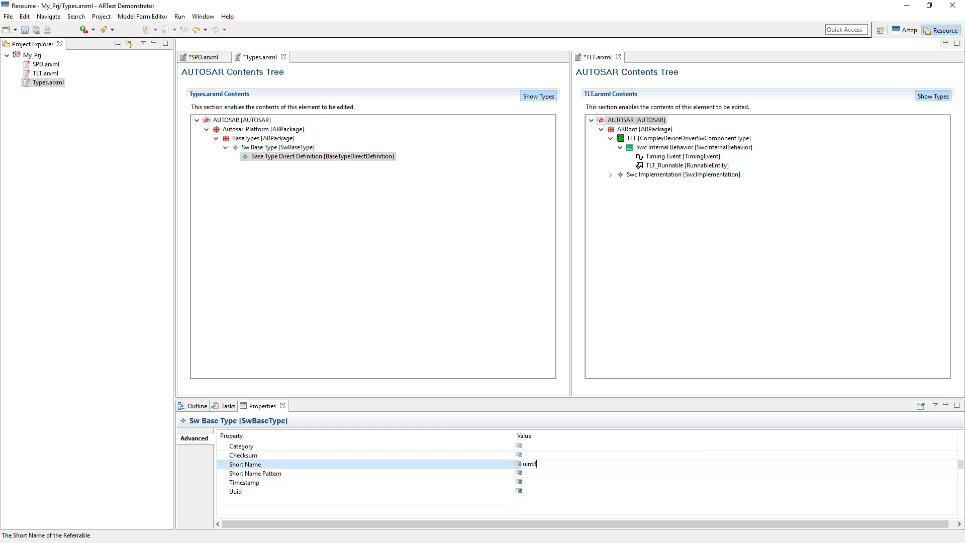
key("Return")
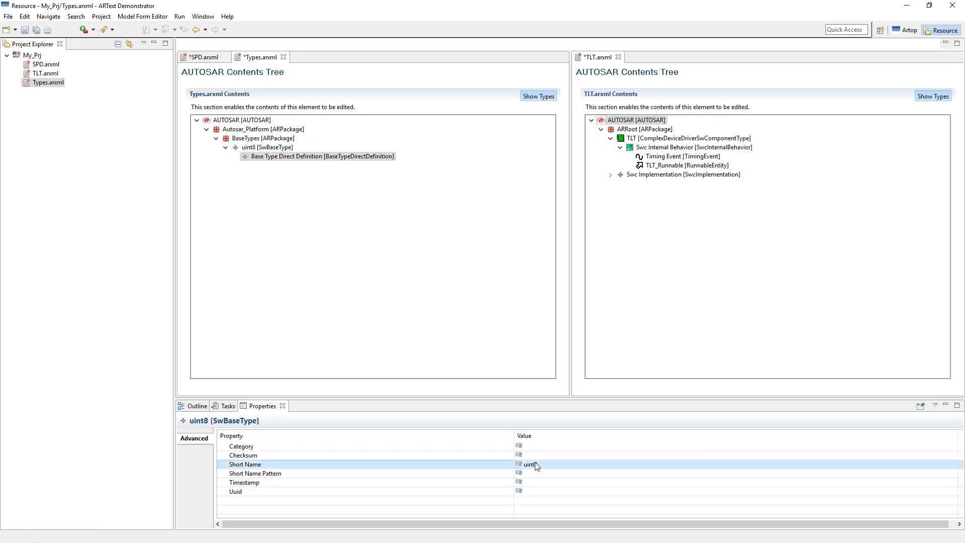
Step: Set the Base Type Size of uint8's Base Type Direct Definition to 8 and save the model
left_click(279, 157)
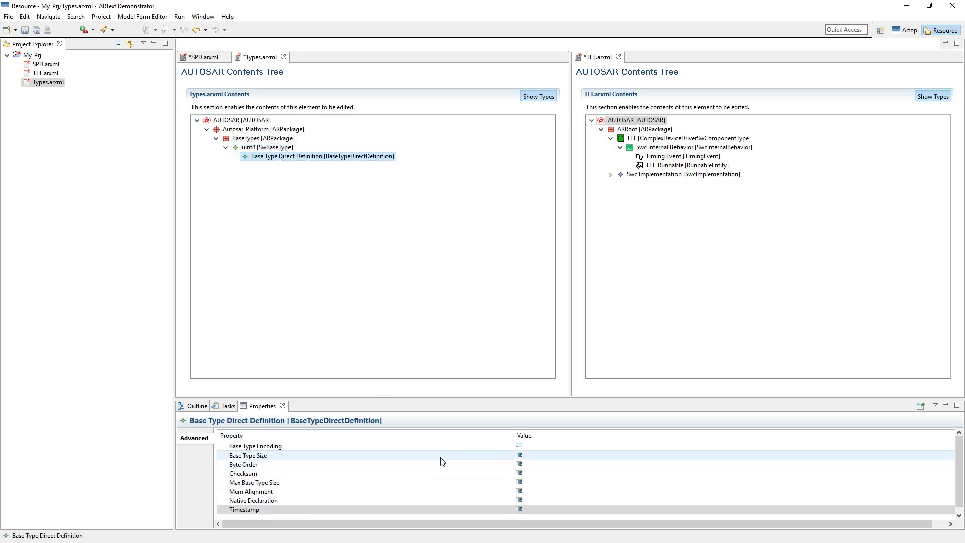
left_click(531, 457)
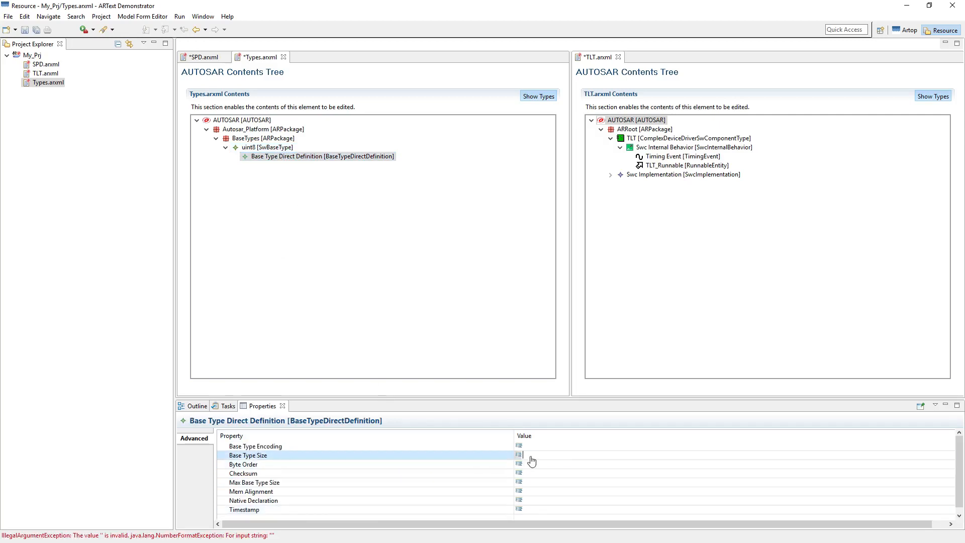
type("8")
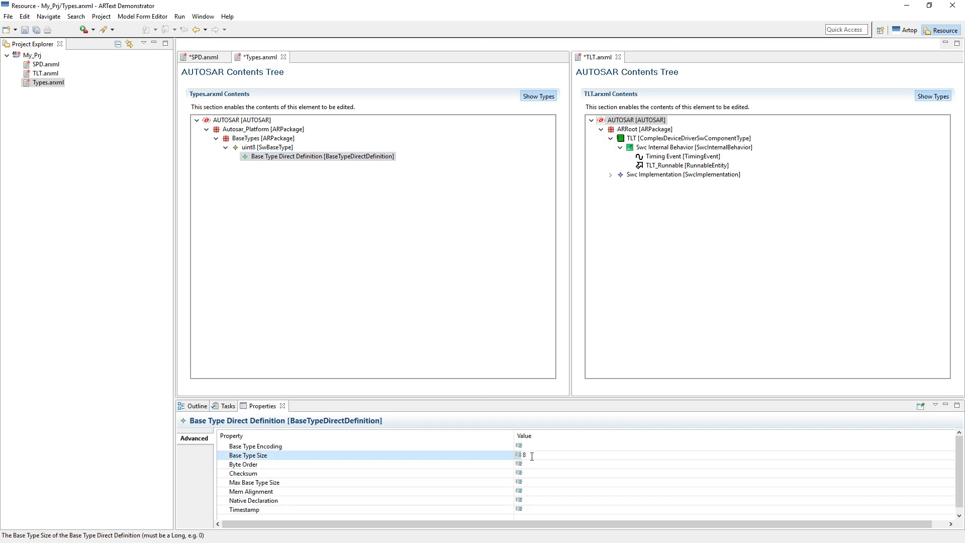
key("Return")
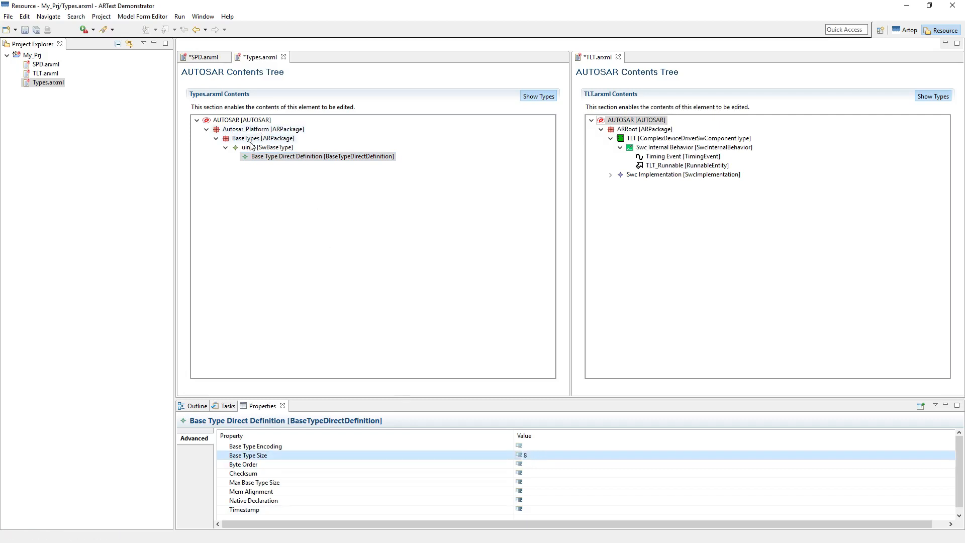
left_click(24, 30)
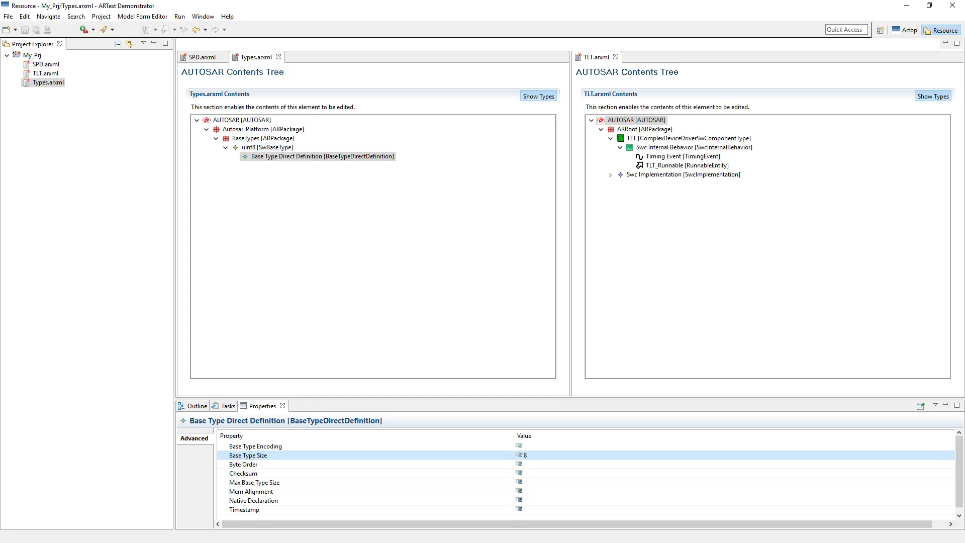
Step: Add a second AR Package inside the Autosar_Platform package
right_click(262, 129)
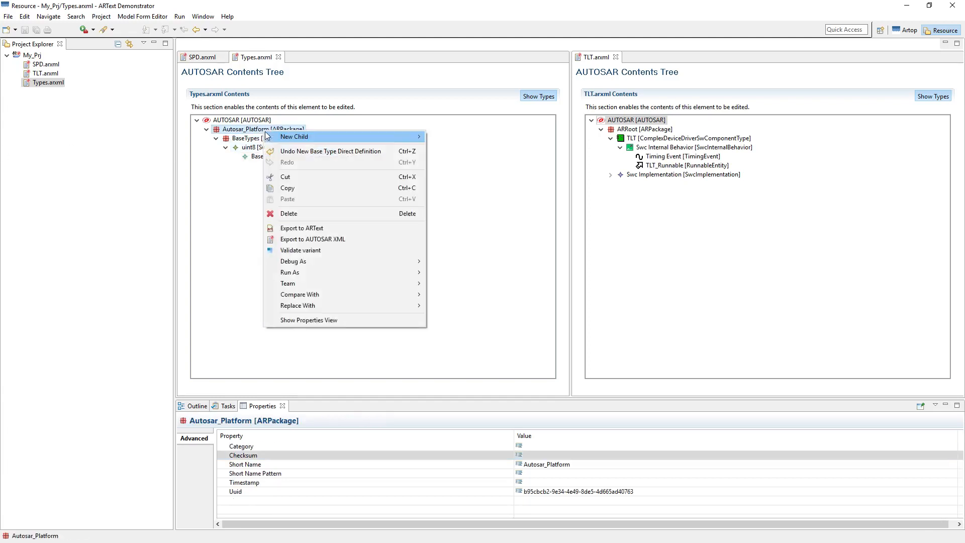
mouse_move(366, 141)
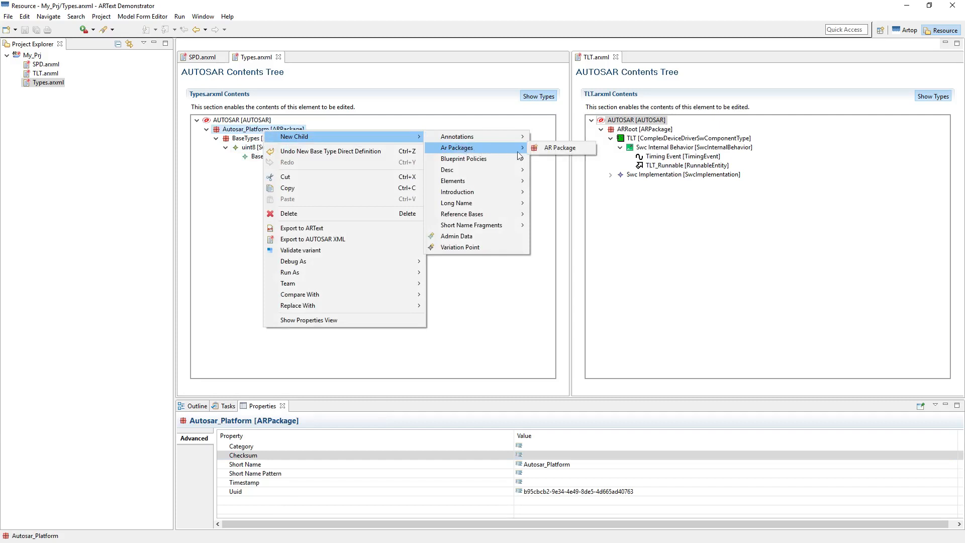
left_click(545, 148)
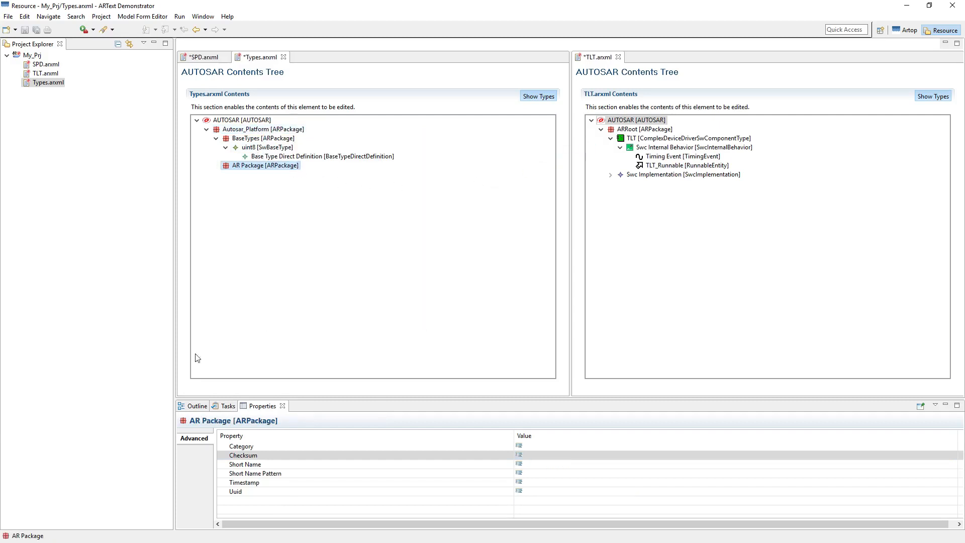
Step: Set the short name of the new package under Autosar_Platform to ImplementationDataTypes
left_click(570, 466)
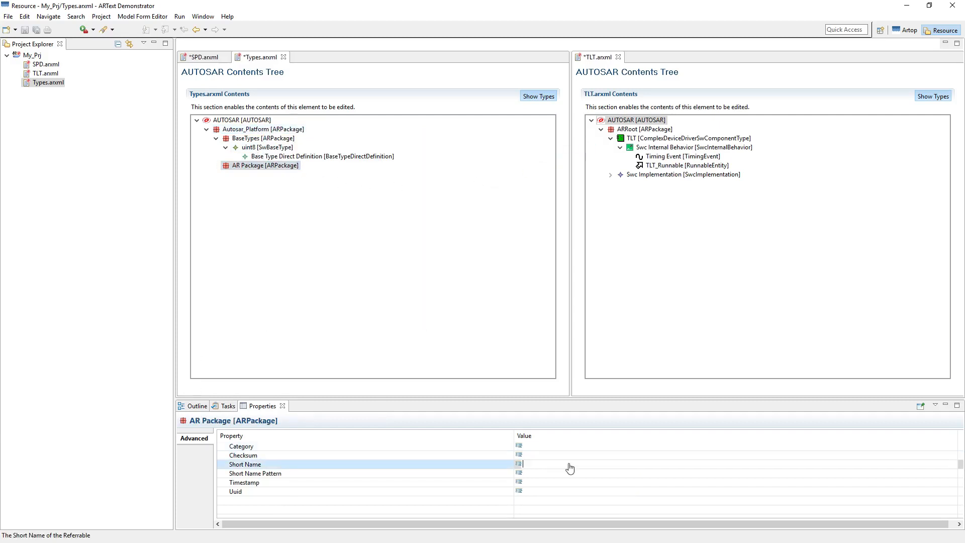
type("Implementation")
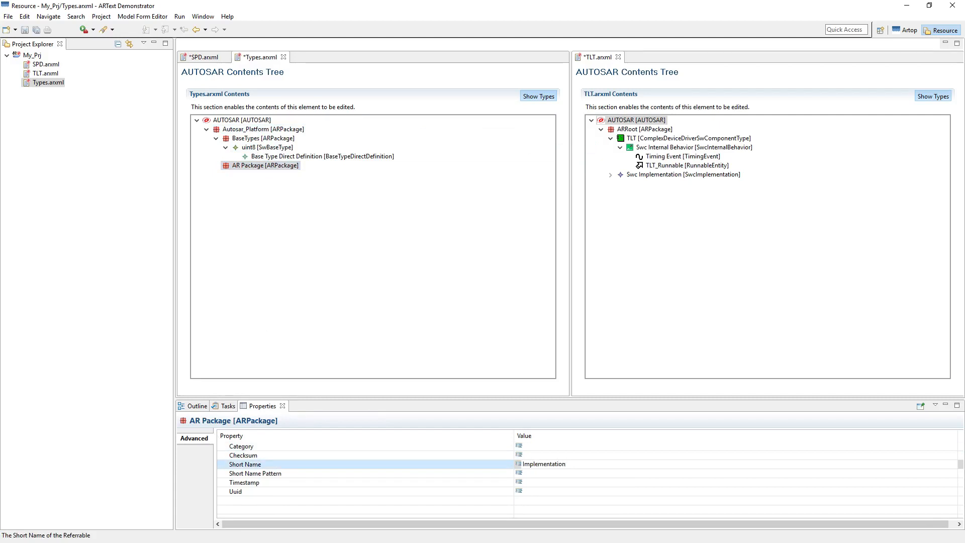
type("Ty")
key("BackSpace")
key("BackSpace")
key("BackSpace")
type("ypes")
key("Return")
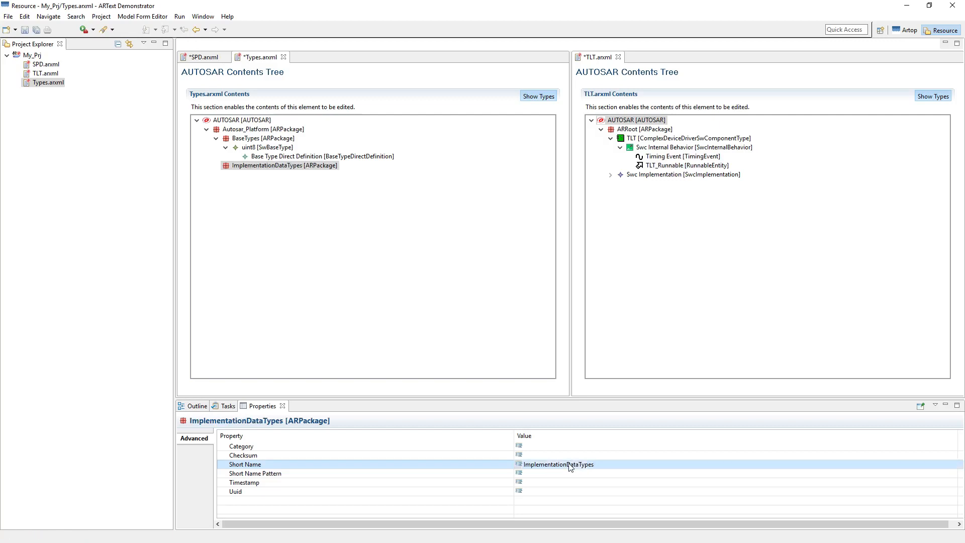
Step: Add an Implementation Data Type element to the ImplementationDataTypes package
right_click(291, 169)
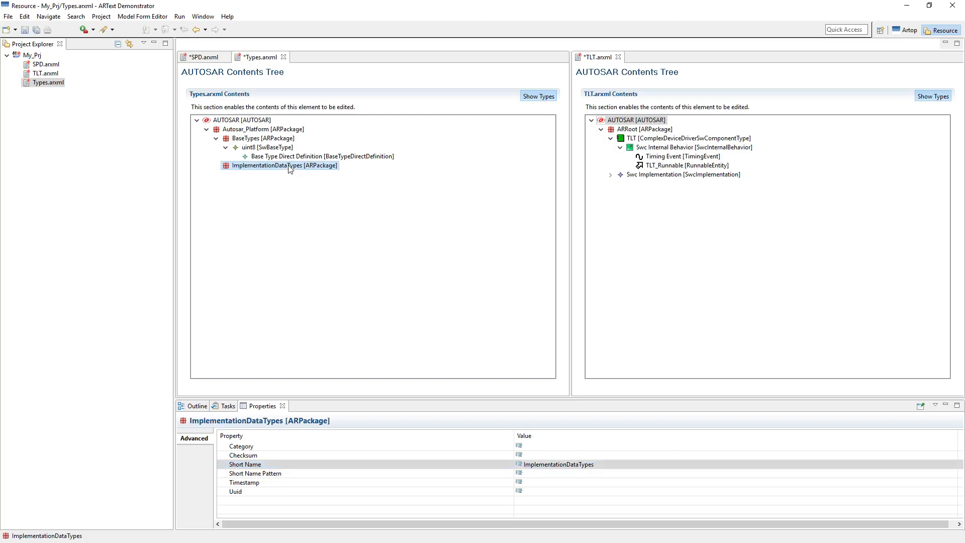
mouse_move(407, 173)
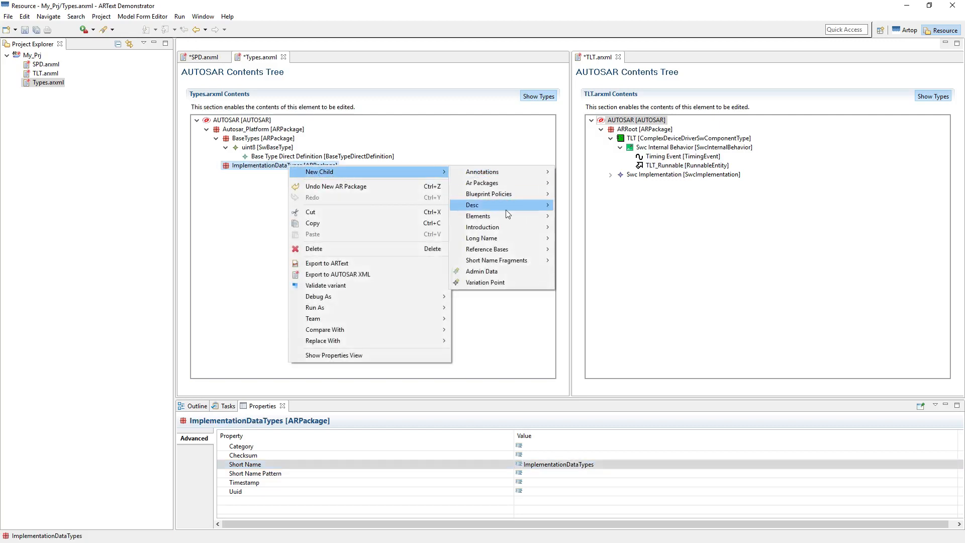
mouse_move(505, 214)
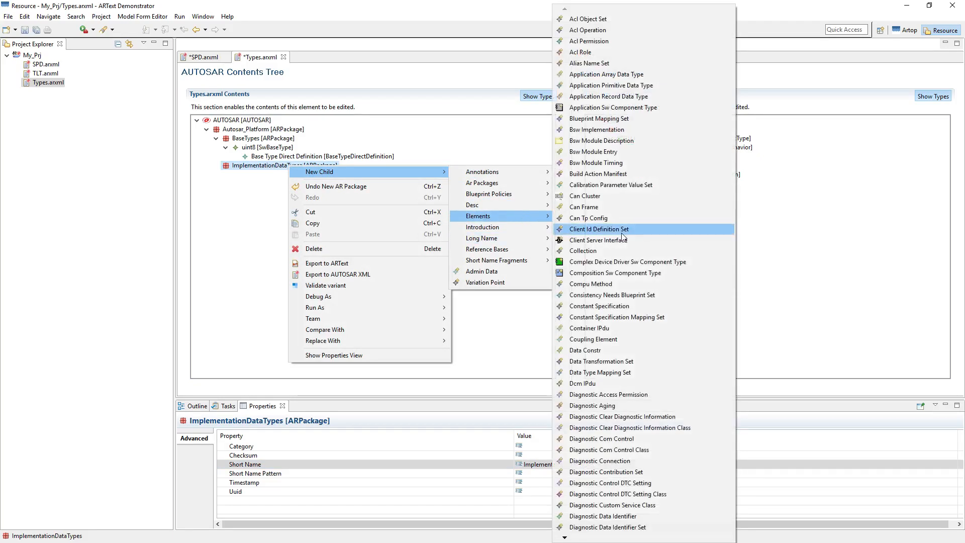
scroll(624, 236, "down", 10)
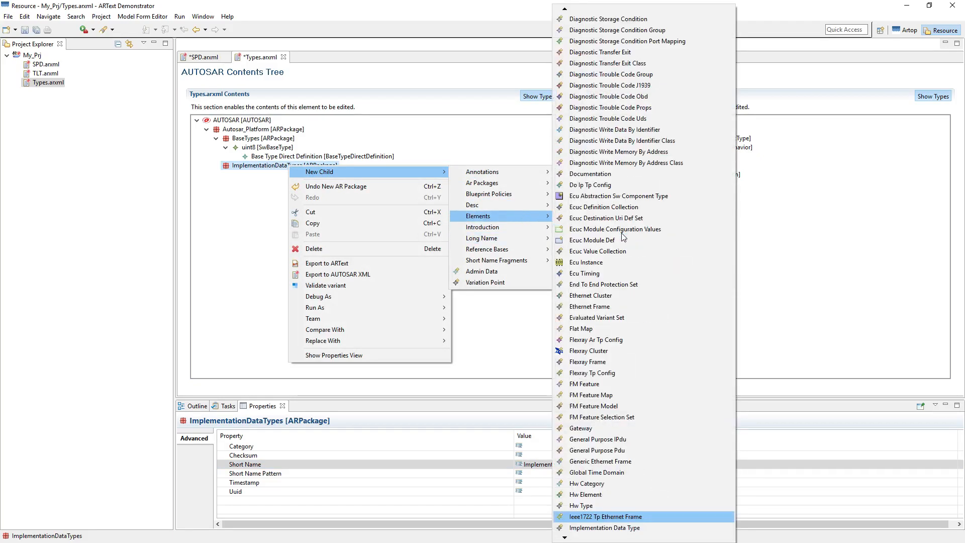
scroll(618, 498, "down", 4)
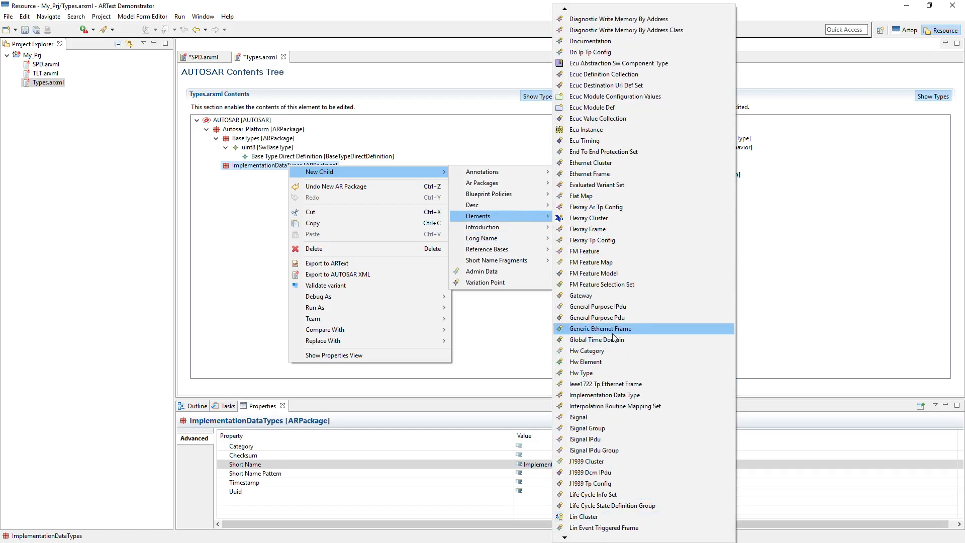
left_click(606, 395)
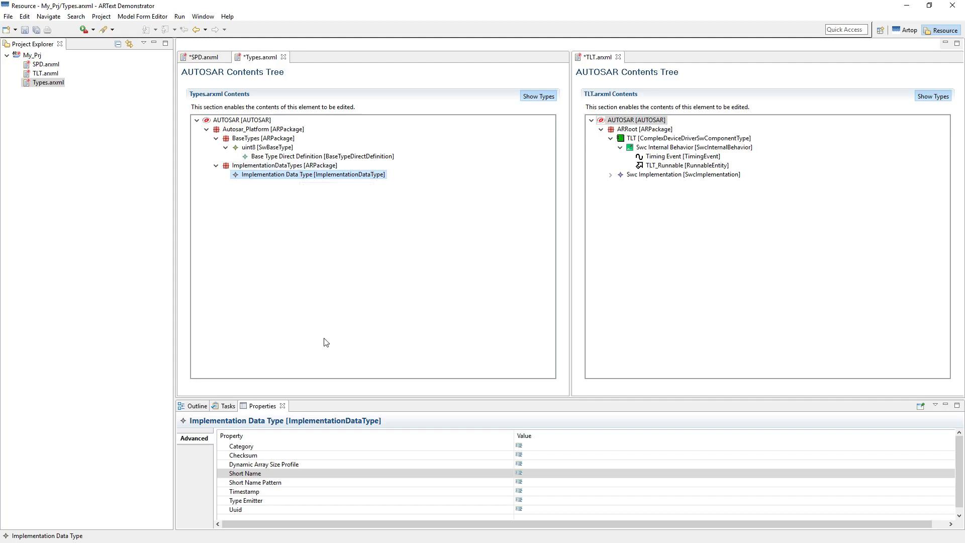
Step: Set the short name of the new Implementation Data Type to uint8
left_click(543, 472)
type("ui")
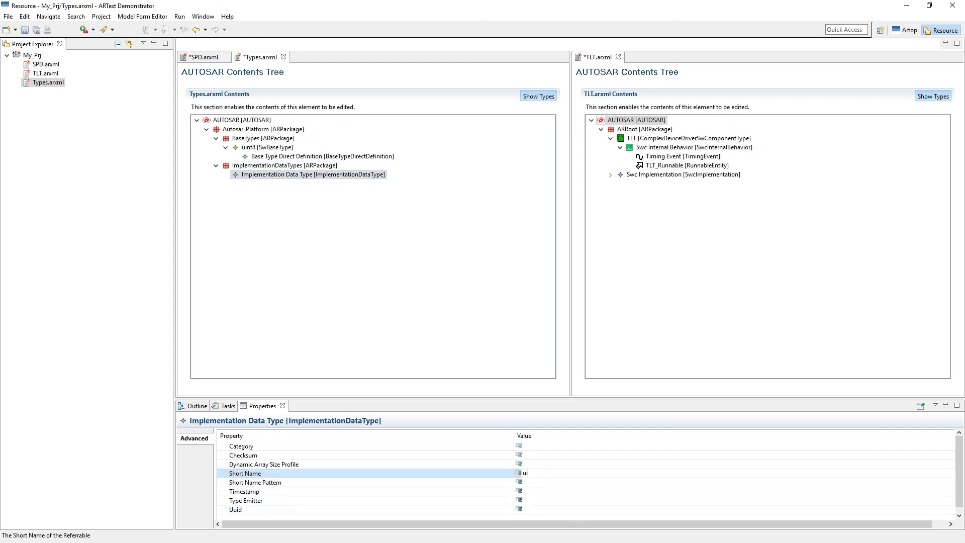
type("nt8")
key("Return")
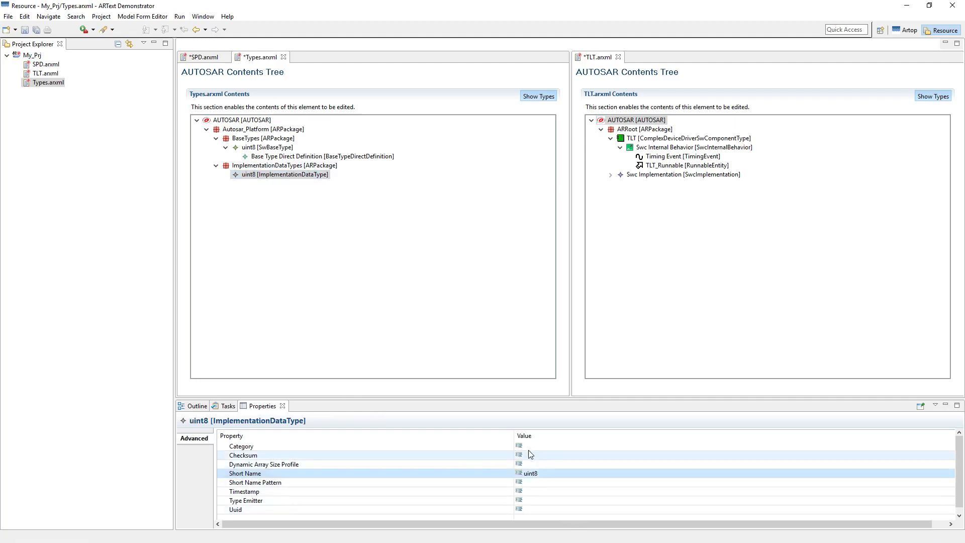
Step: Add Sw Data Def Props as a child of the uint8 Implementation Data Type
left_click(292, 176)
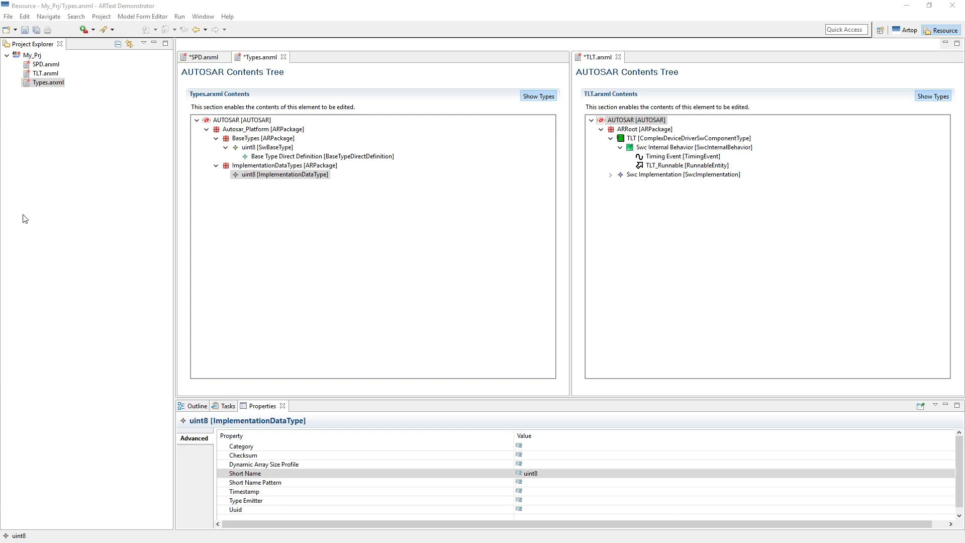
right_click(285, 175)
mouse_move(289, 182)
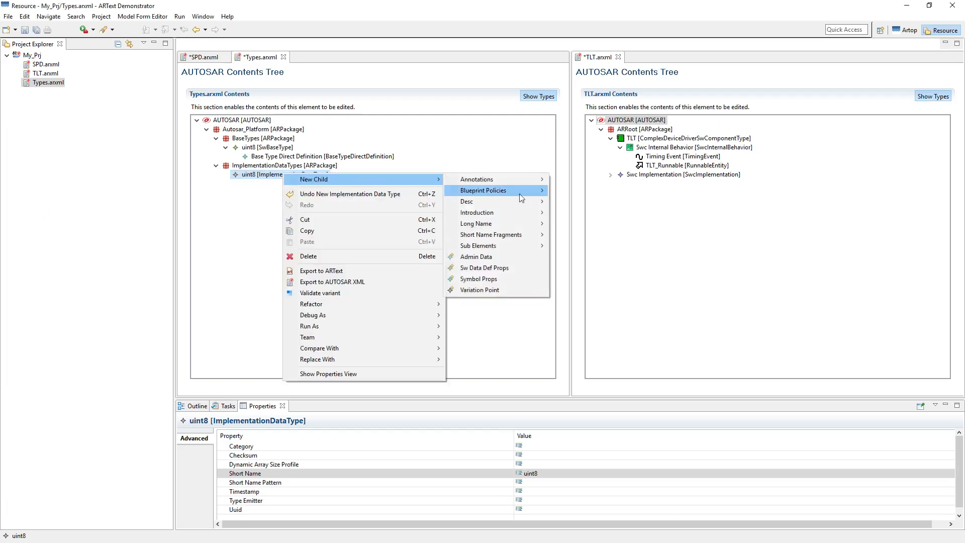
left_click(503, 267)
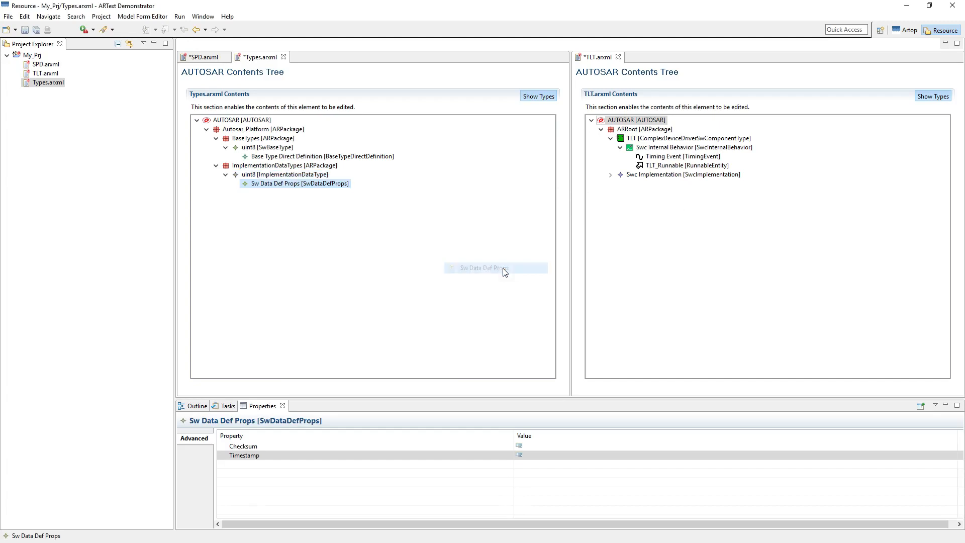
Step: Add a Sw Data Def Props Conditional variant under uint8's Sw Data Def Props
right_click(288, 189)
mouse_move(347, 192)
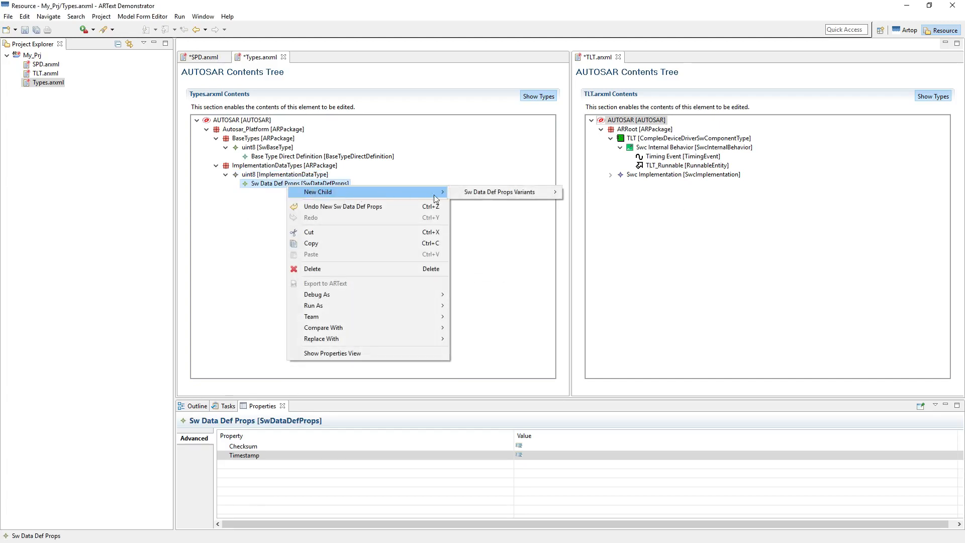
mouse_move(522, 196)
left_click(587, 195)
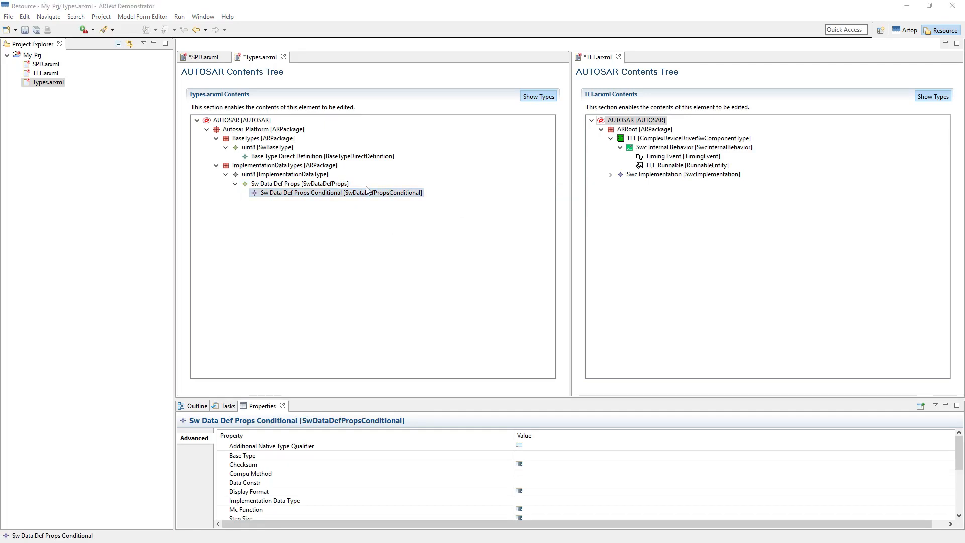
Step: Set the Category of the uint8 Implementation Data Type to value
left_click(333, 175)
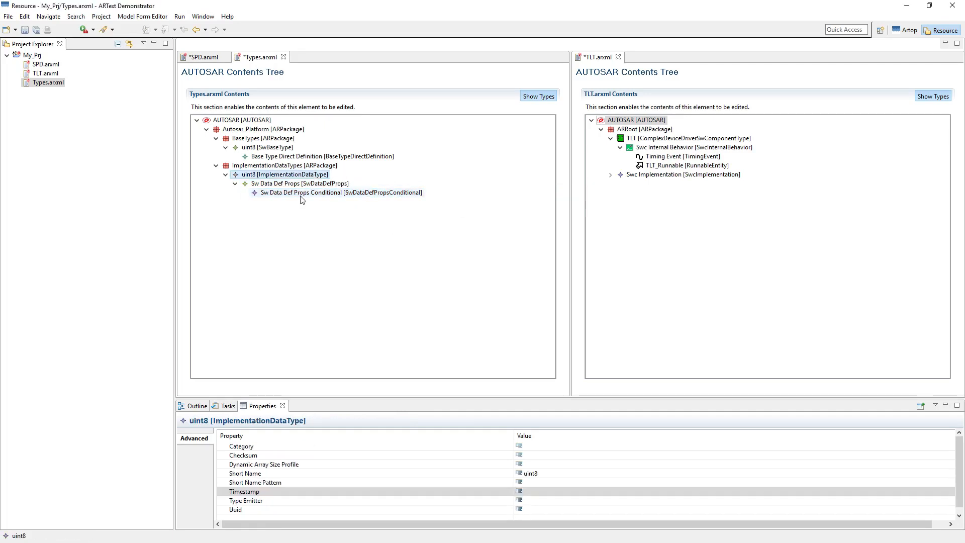
left_click(556, 447)
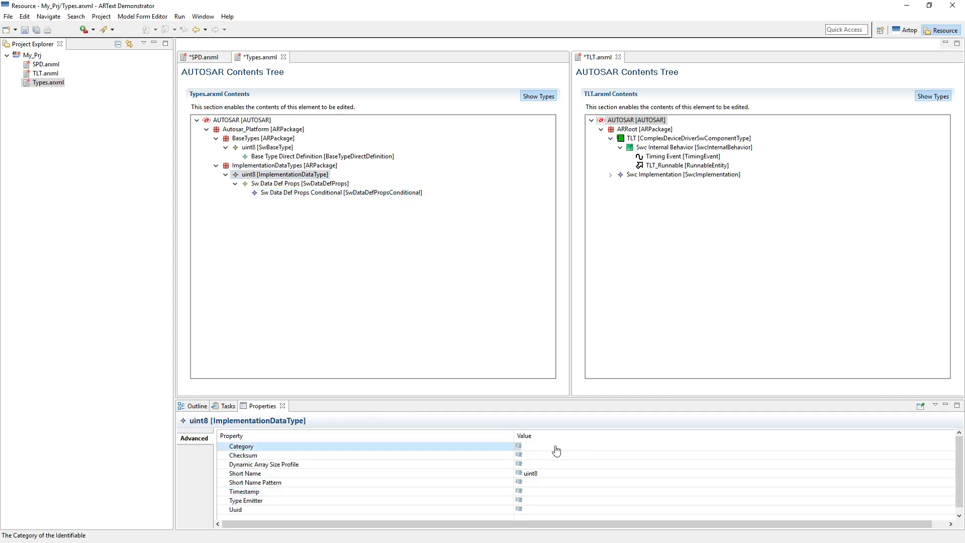
left_click(556, 446)
type("v")
left_click_drag(793, 525, 868, 524)
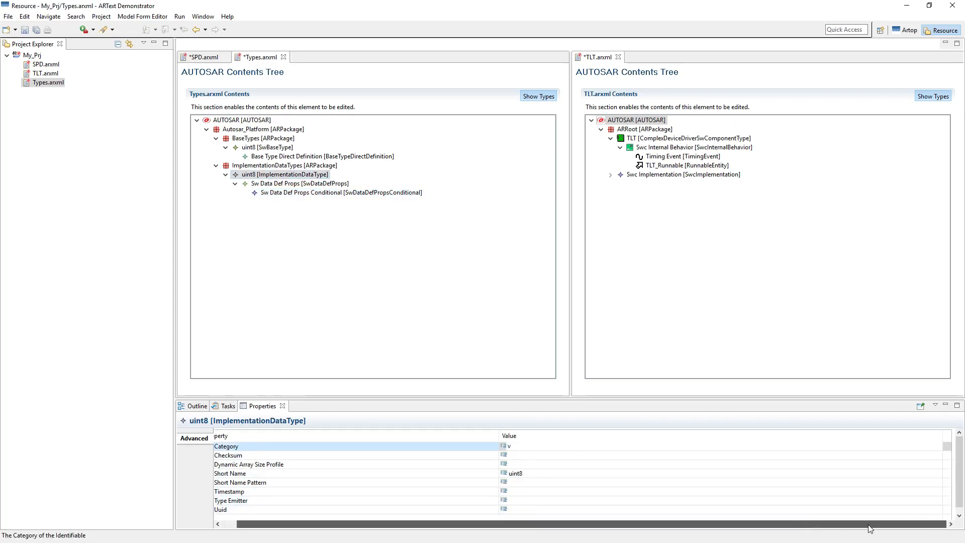
left_click(603, 446)
type("alue")
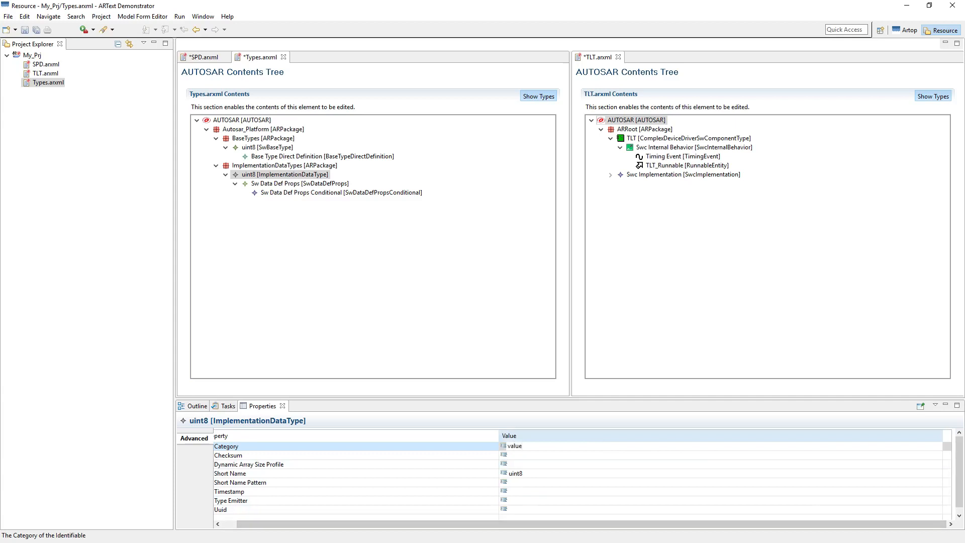
key("Return")
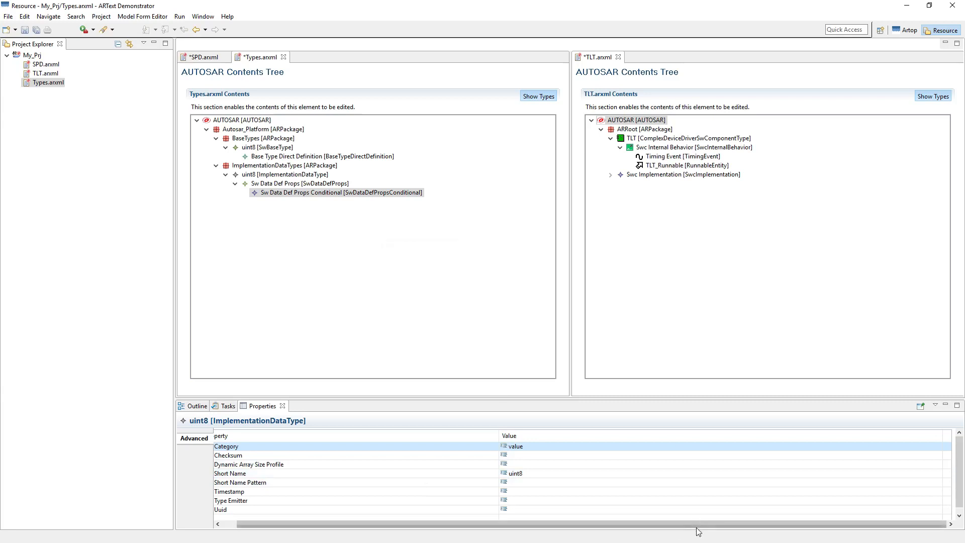
left_click(917, 446)
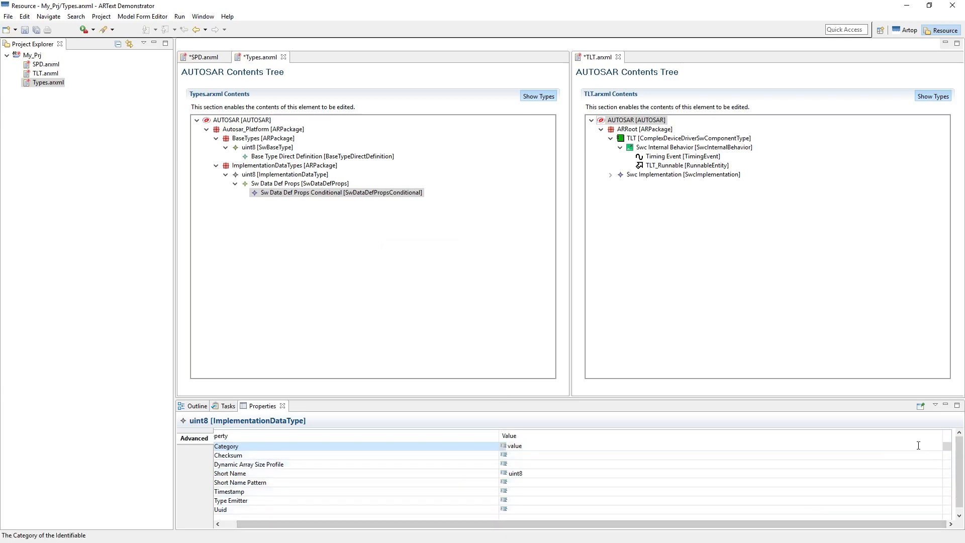
Step: Set the Base Type of uint8's Sw Data Def Props Conditional to /Autosar_Platform/BaseTypes/uint8
left_click(297, 192)
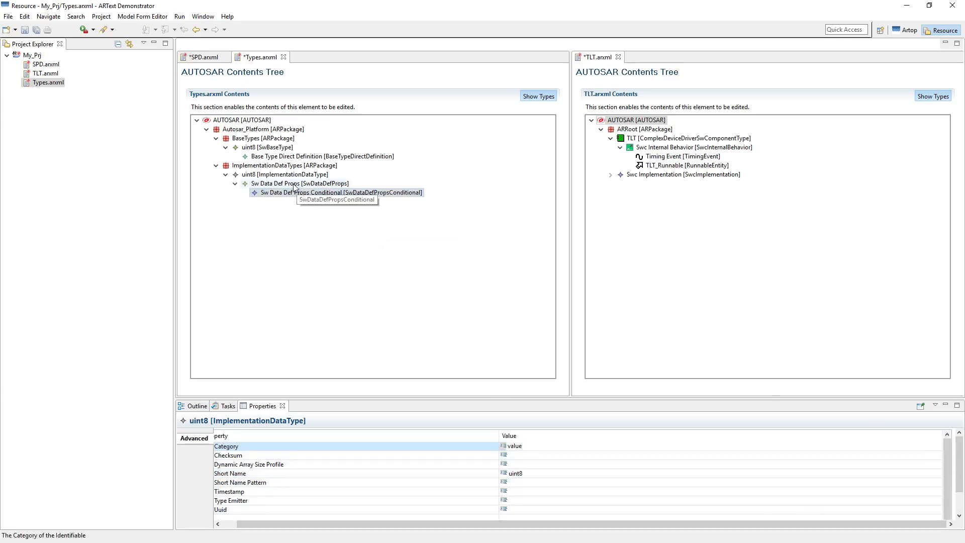
left_click(299, 184)
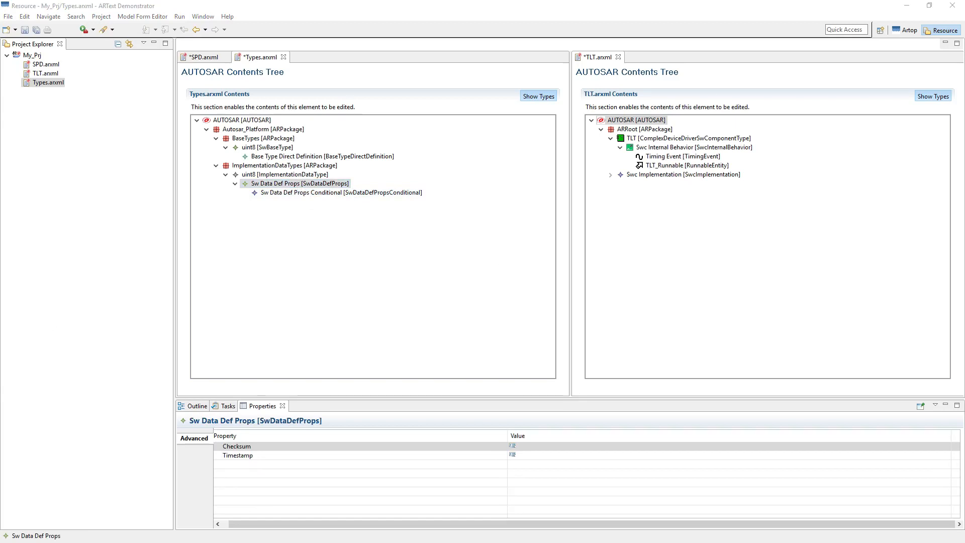
left_click(317, 193)
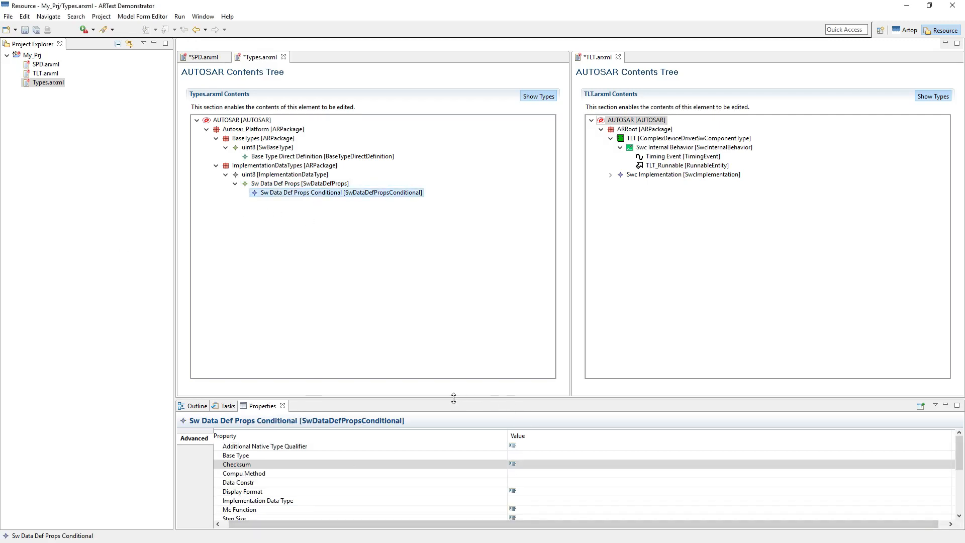
left_click_drag(458, 397, 463, 304)
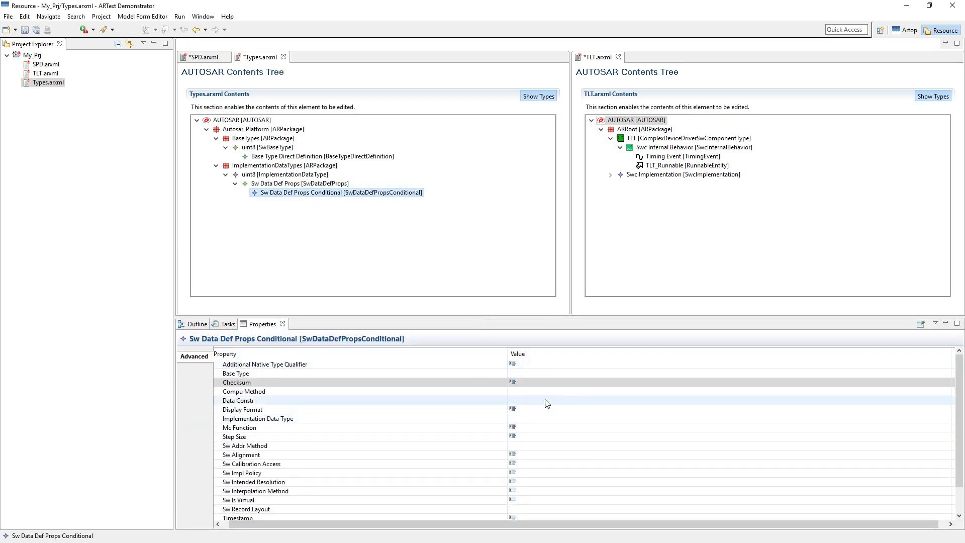
left_click(539, 374)
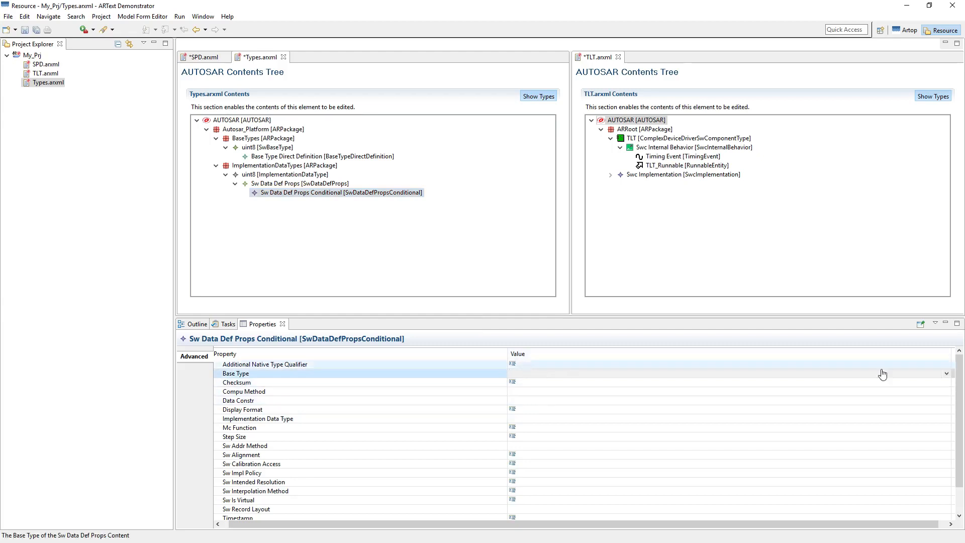
left_click(946, 373)
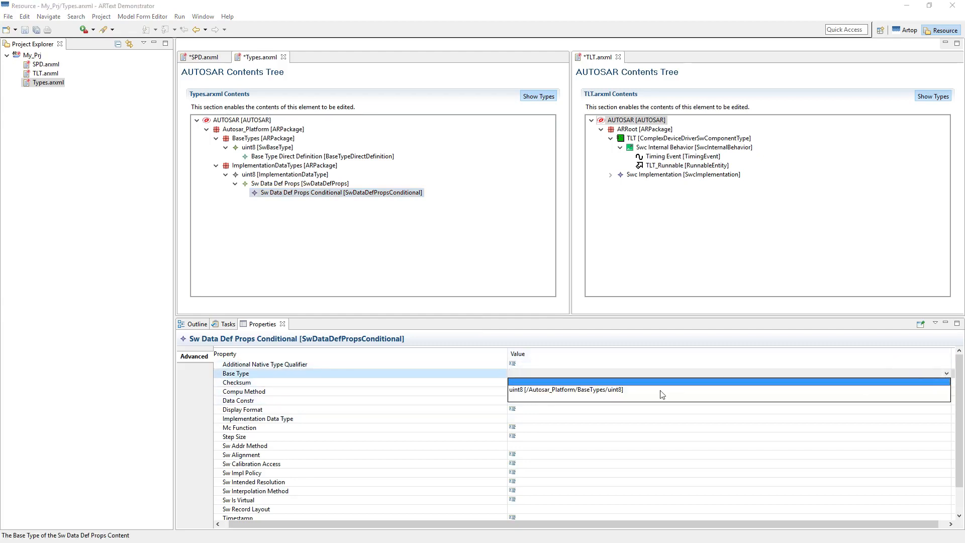
left_click(611, 390)
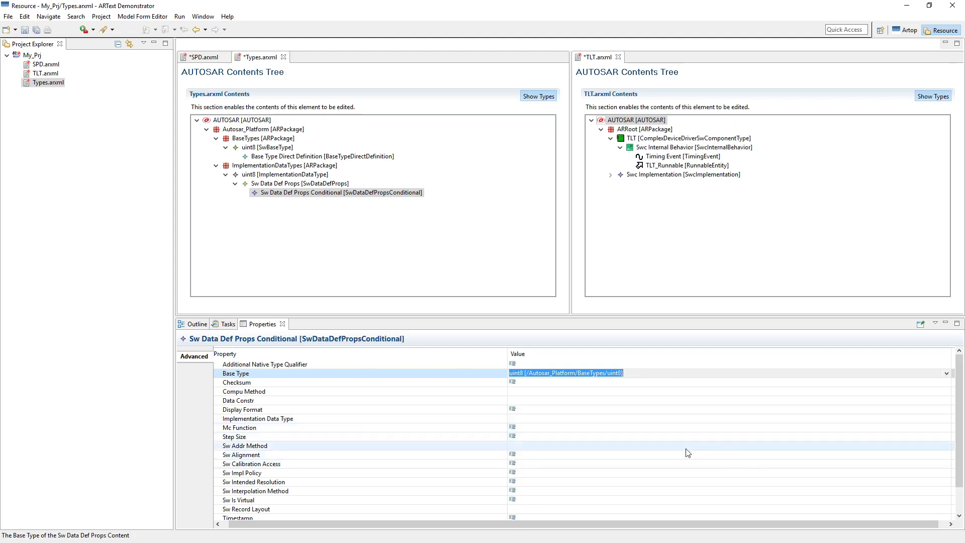
scroll(961, 421, "down", 3)
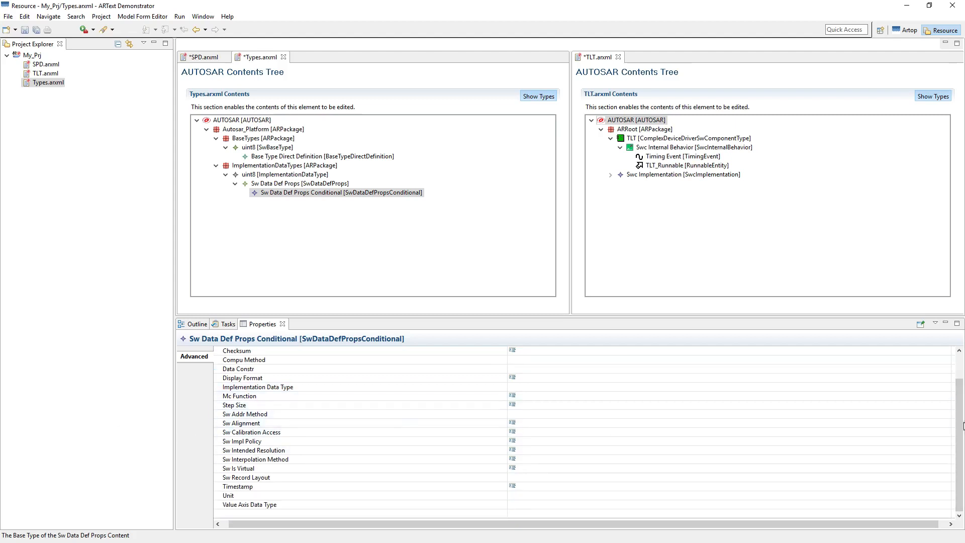
scroll(750, 398, "up", 2)
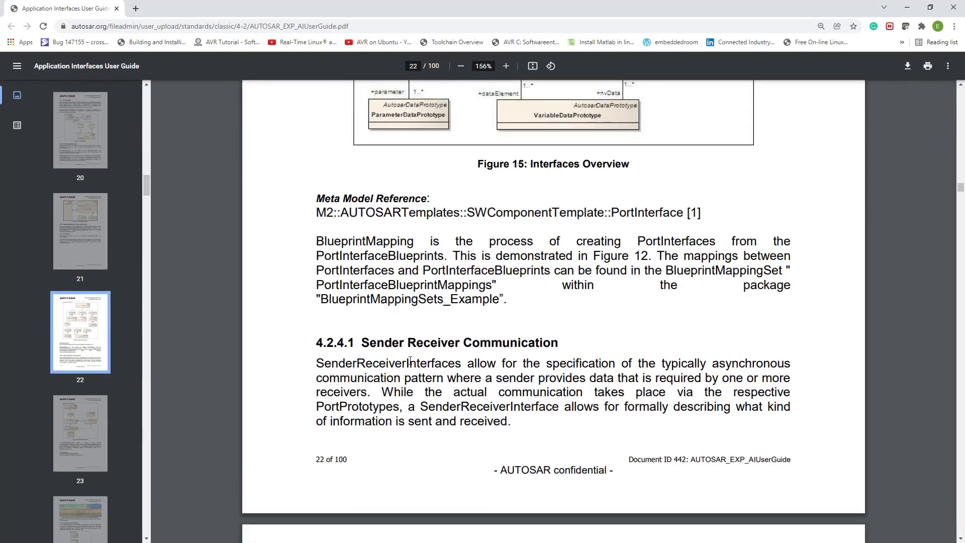
Step: Read section 4.2.4.1 on Sender Receiver Communication in the Application Interfaces User Guide PDF in the browser
scroll(412, 356, "down", 1)
scroll(412, 356, "down", 2)
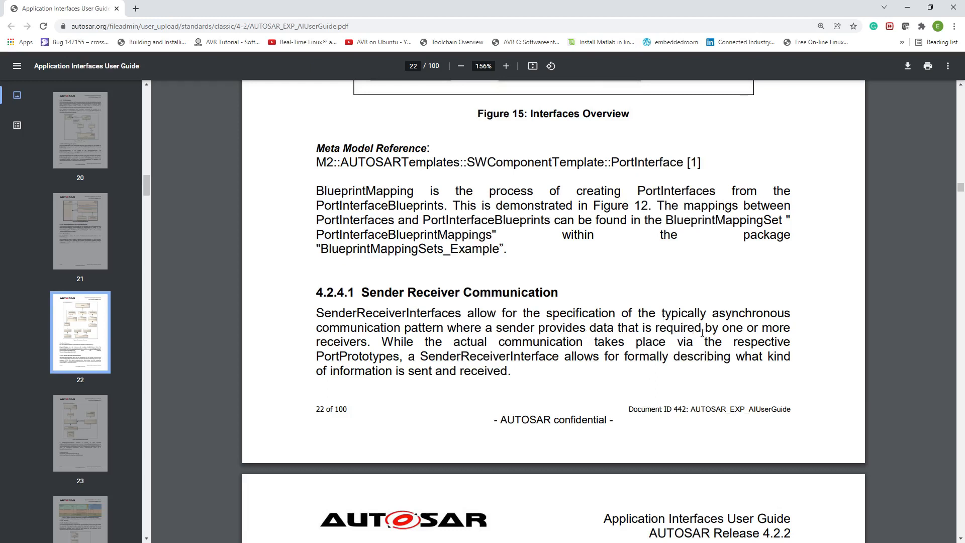
Step: Examine the Sender Receiver Communication paragraph for how SenderReceiverInterfaces describe the data passed between a sender and its receivers
left_click_drag(705, 328, 763, 330)
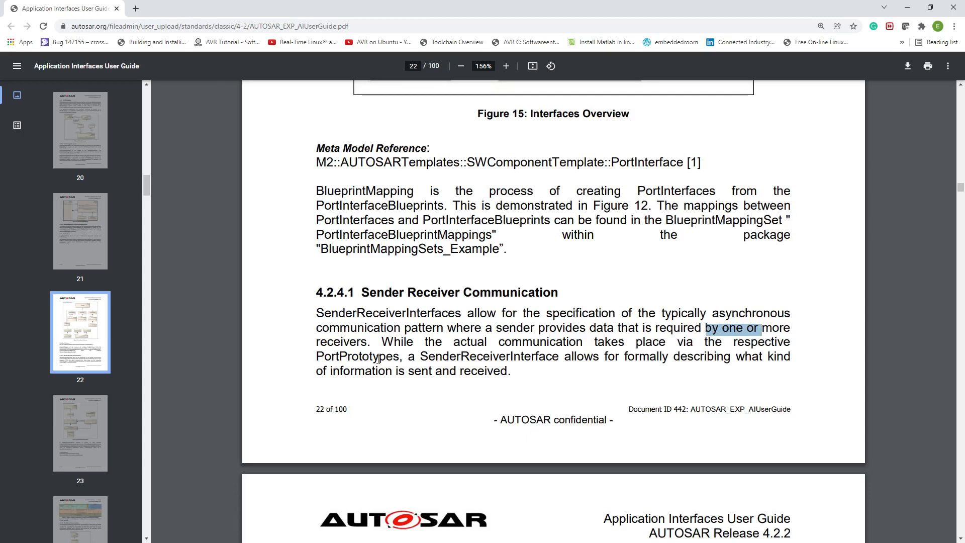
left_click_drag(421, 358, 552, 357)
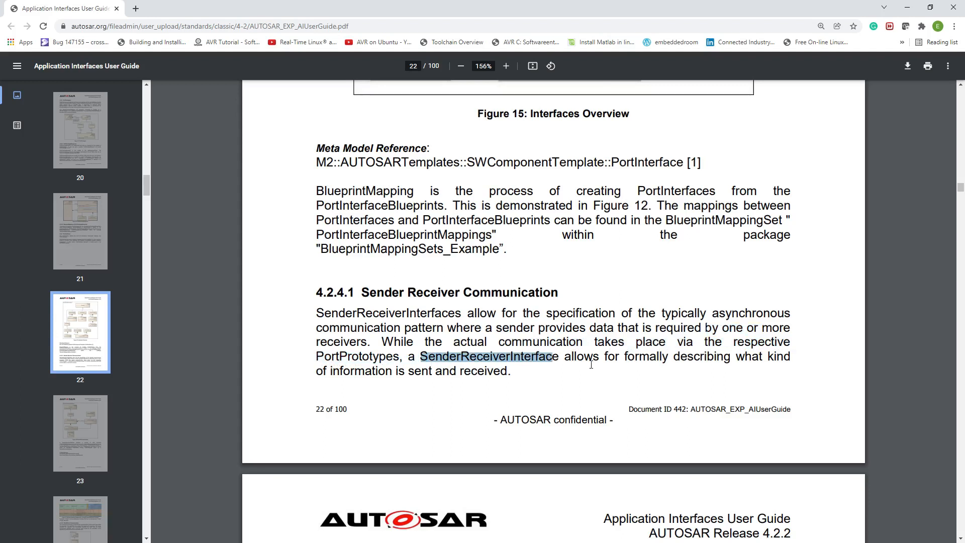
left_click(483, 377)
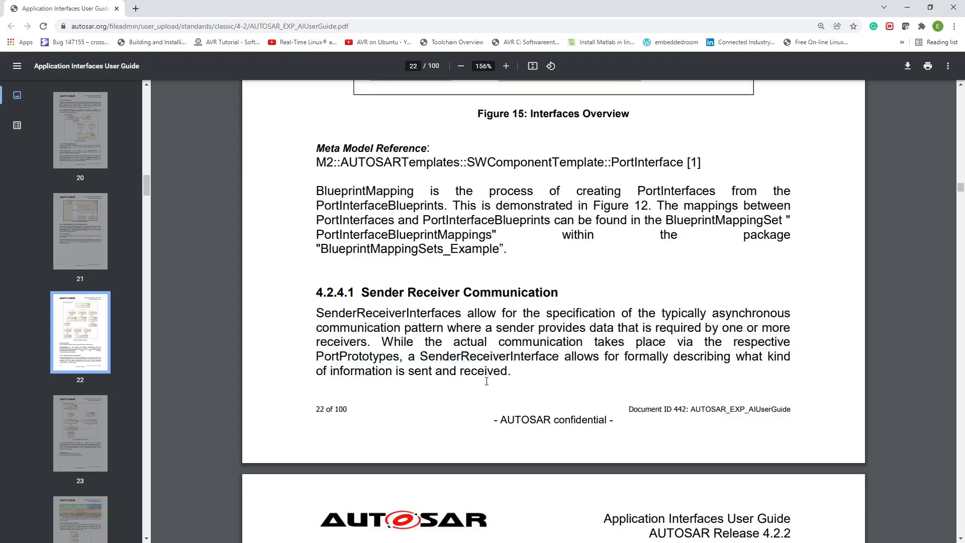
scroll(497, 364, "down", 1)
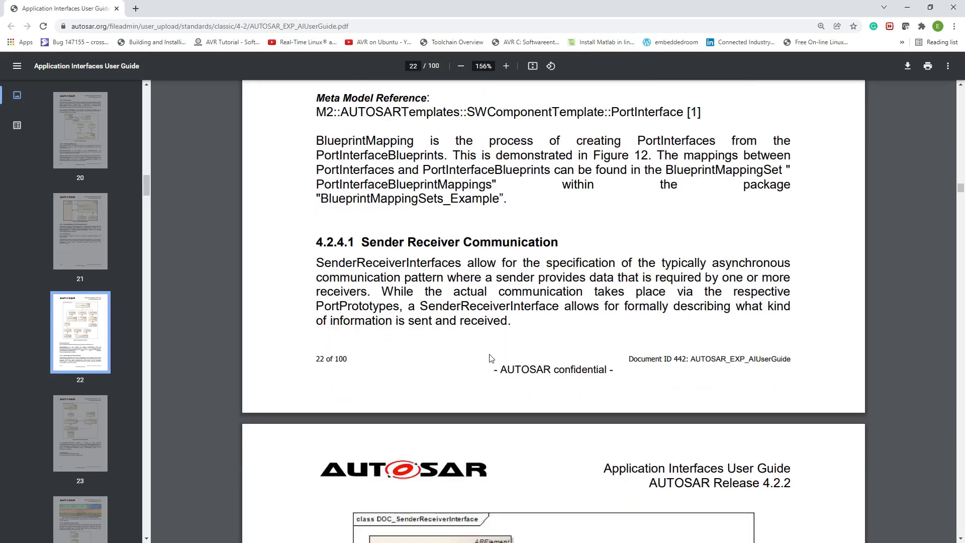
scroll(489, 329, "down", 1)
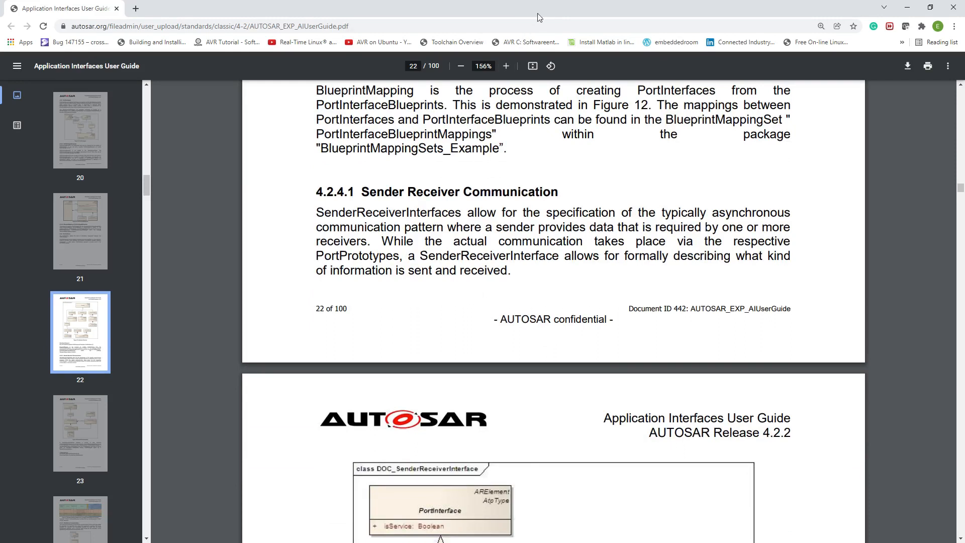
left_click_drag(512, 271, 316, 220)
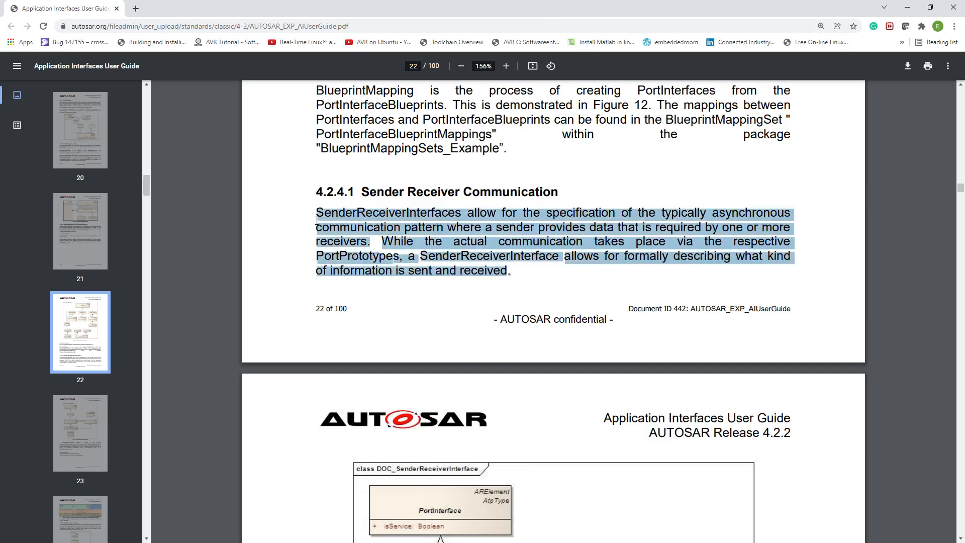
left_click(567, 271)
scroll(575, 268, "down", 1)
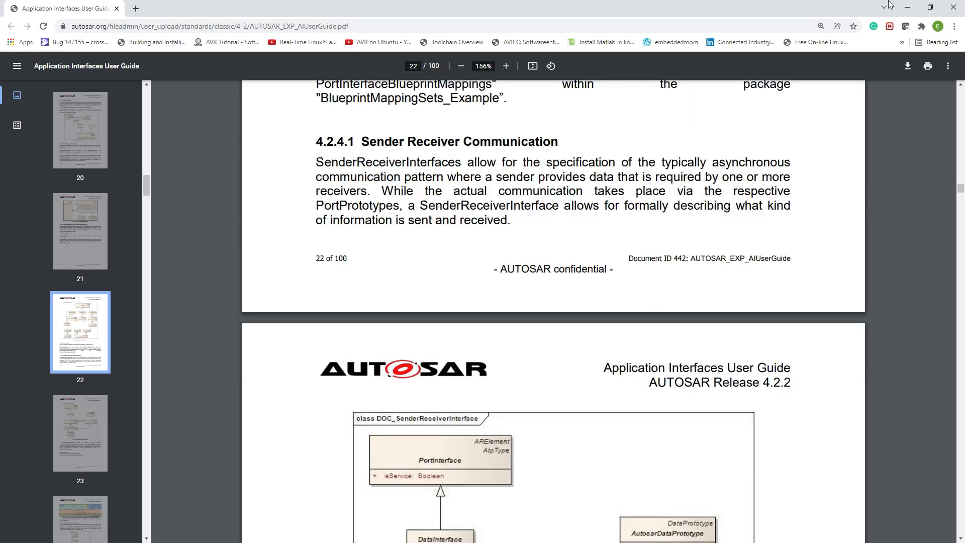
Step: Switch back to ARText Demonstrator and add a Sender Receiver Interface element under the ARRoot package in SPD.arxml
left_click(900, 12)
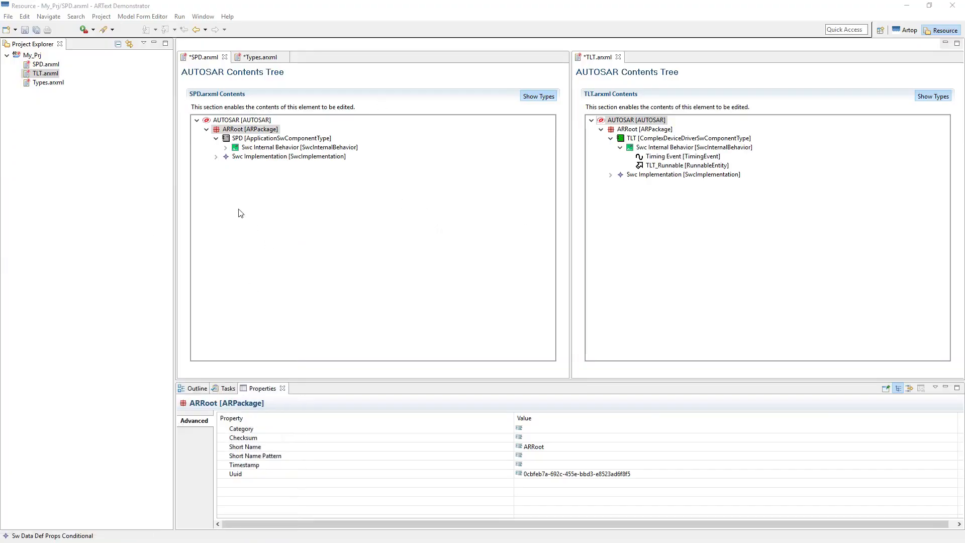
left_click(257, 130)
right_click(257, 130)
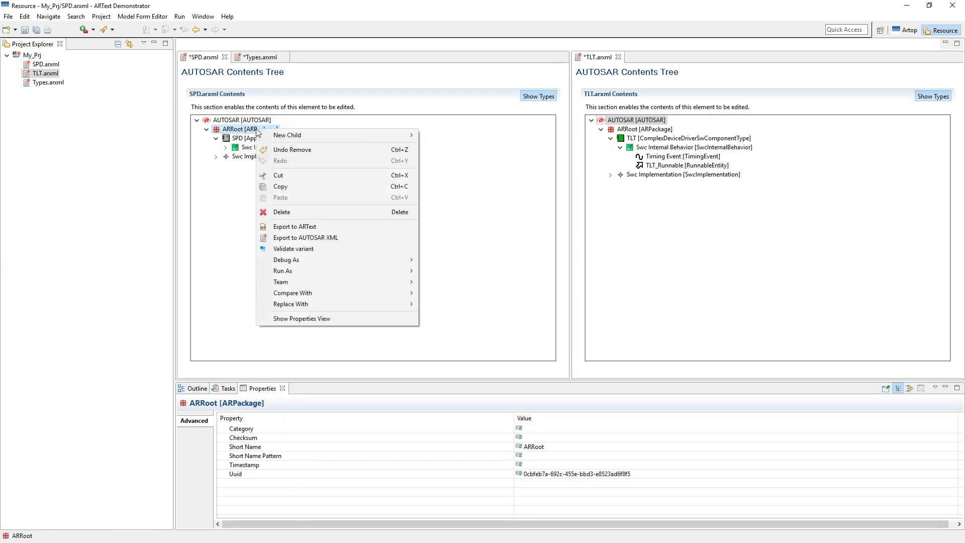
mouse_move(401, 136)
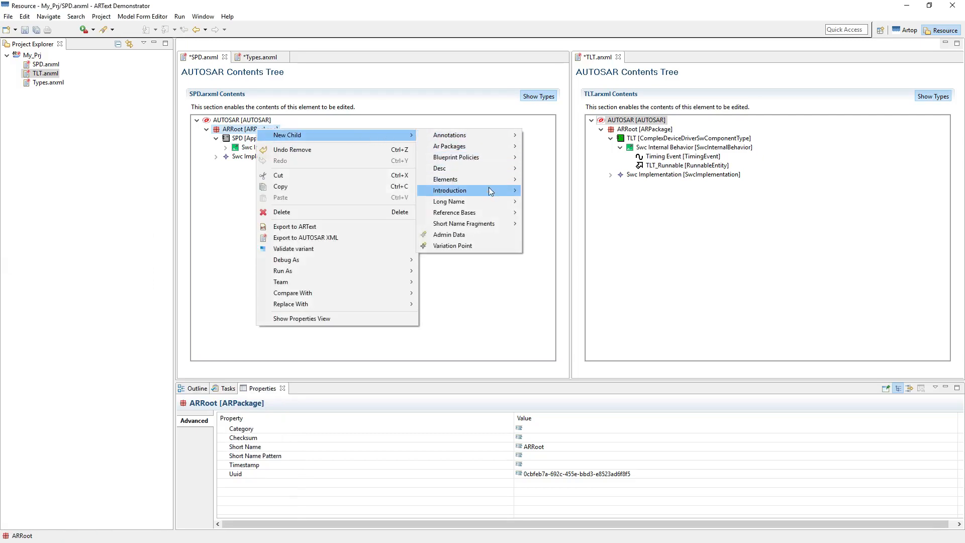
mouse_move(496, 179)
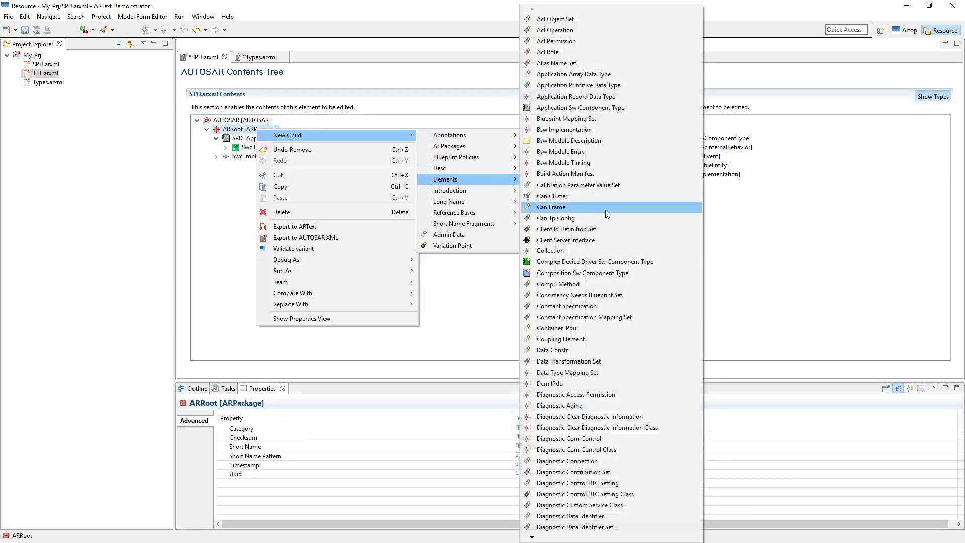
scroll(578, 517, "down", 15)
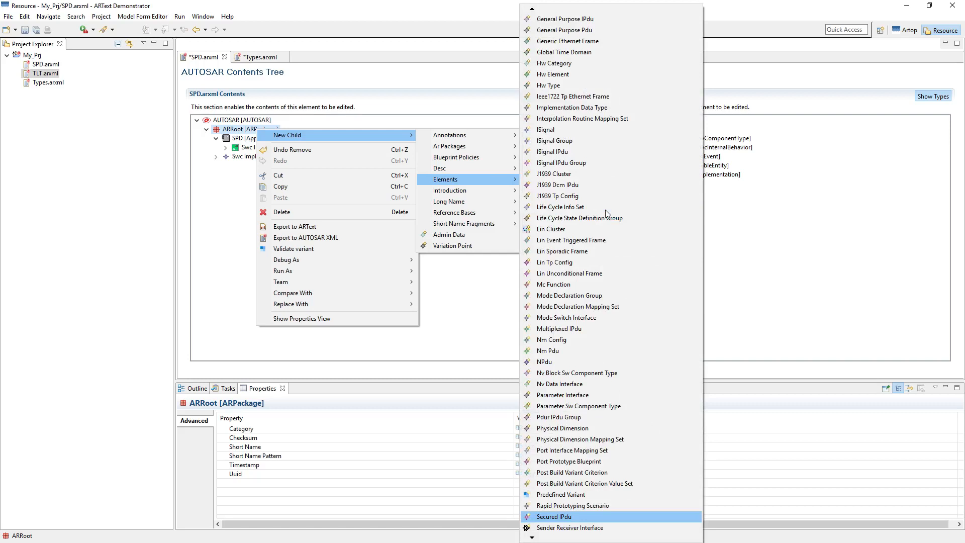
left_click(586, 528)
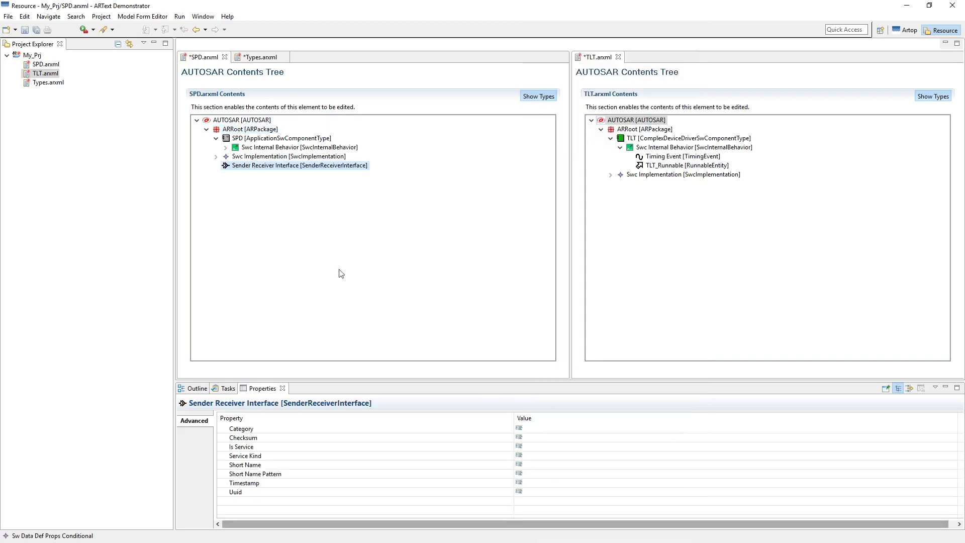
Step: Move the Sender Receiver Interface above the SPD component so it is the first element in ARRoot
left_click(278, 157)
left_click(278, 166)
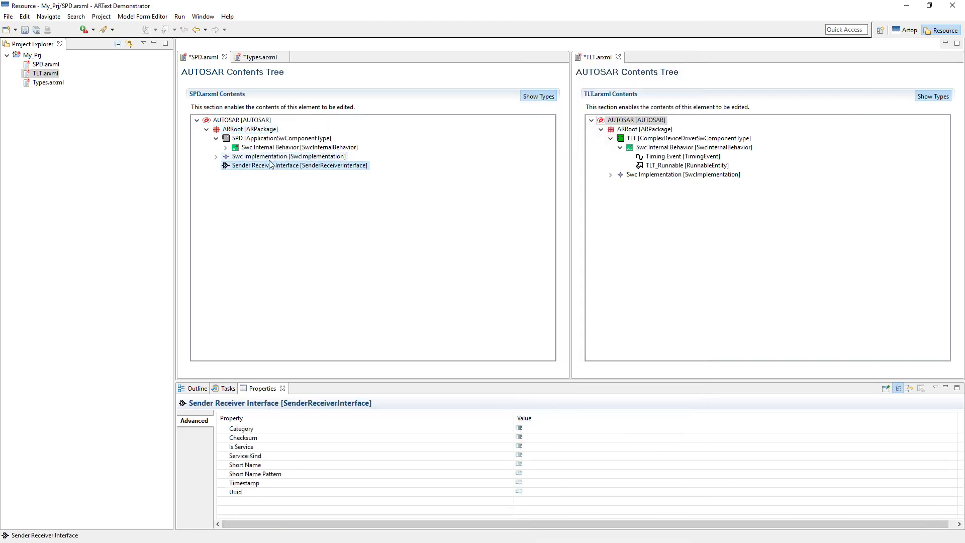
left_click_drag(270, 168, 265, 136)
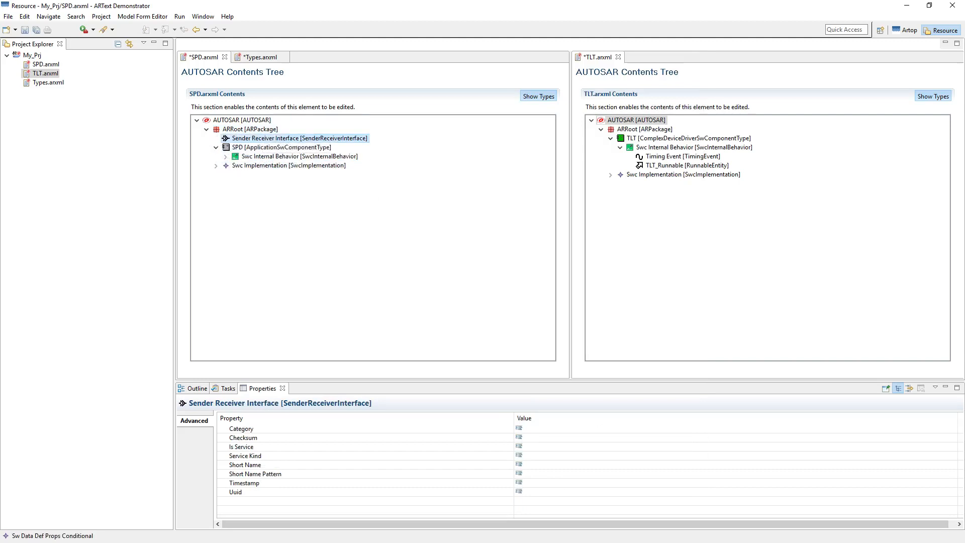
Step: Add a Variable Data Prototype as a data element of the Sender Receiver Interface
right_click(313, 140)
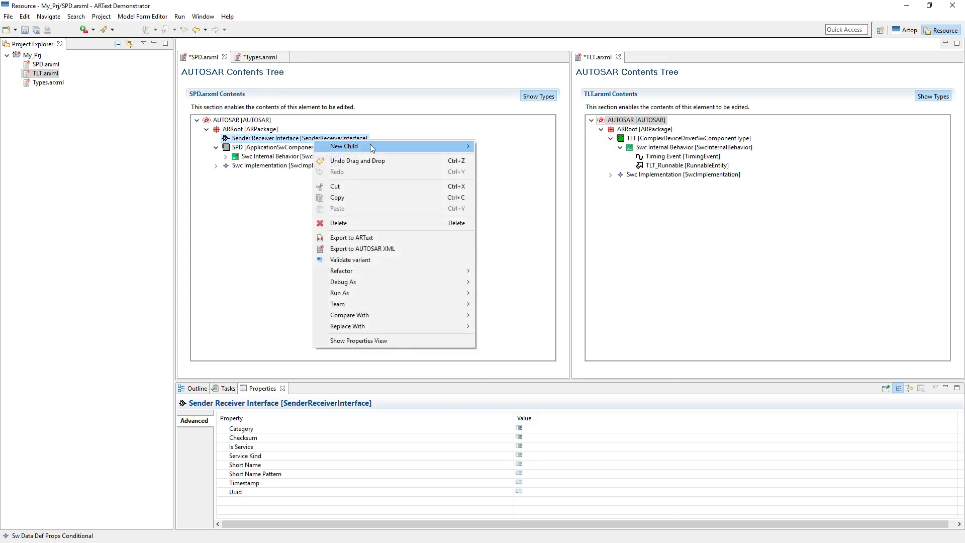
mouse_move(369, 147)
mouse_move(562, 182)
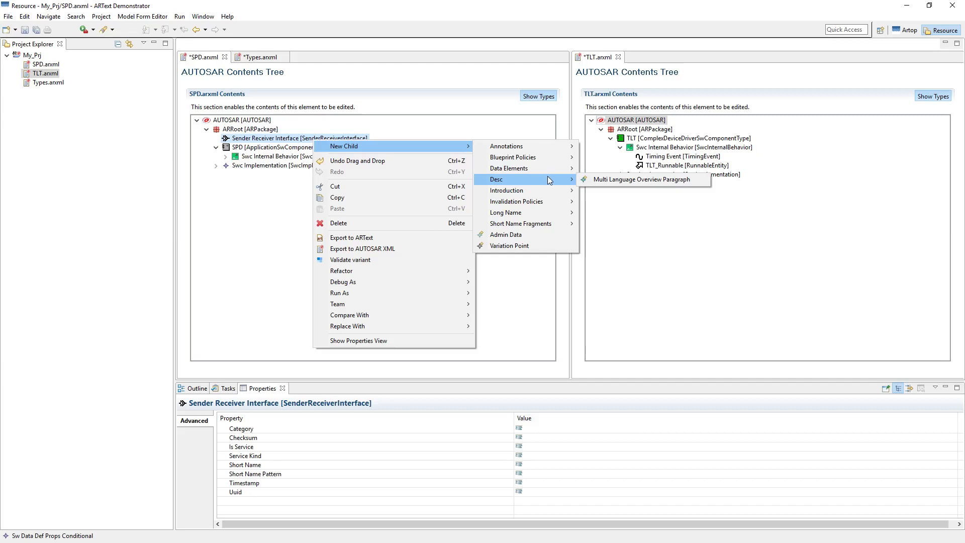
mouse_move(550, 168)
left_click(623, 168)
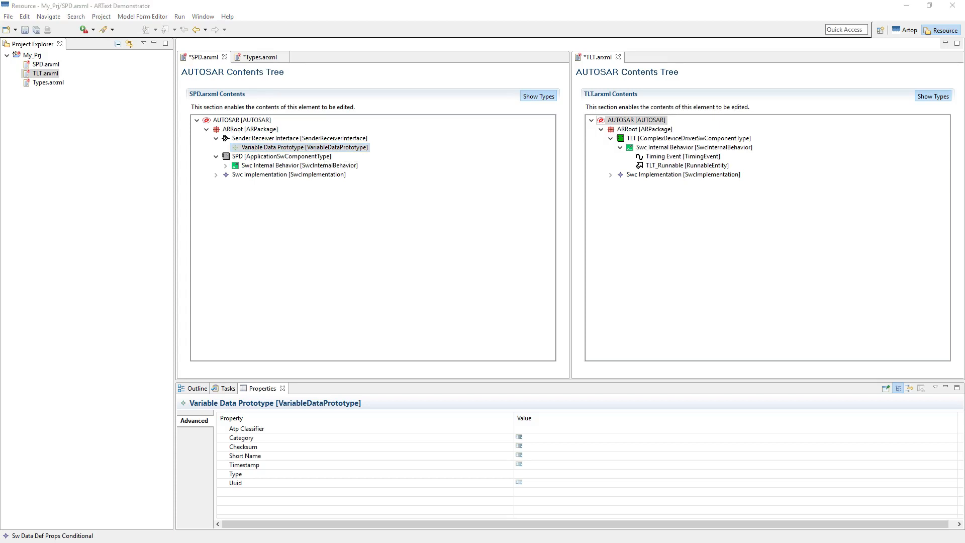
Step: Set the Short Name of the Sender Receiver Interface to MyInterface
left_click(322, 138)
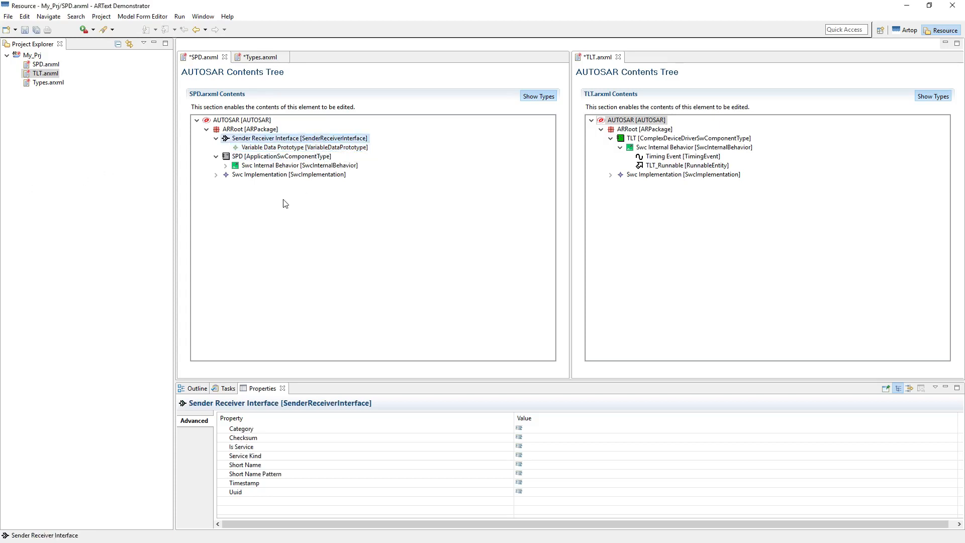
left_click(548, 465)
left_click(550, 468)
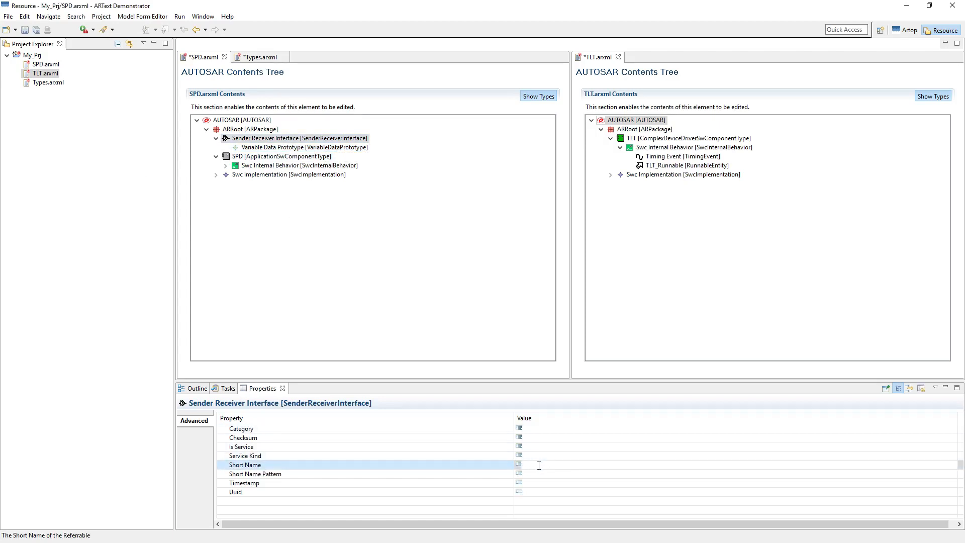
type("MyInterface")
key("Return")
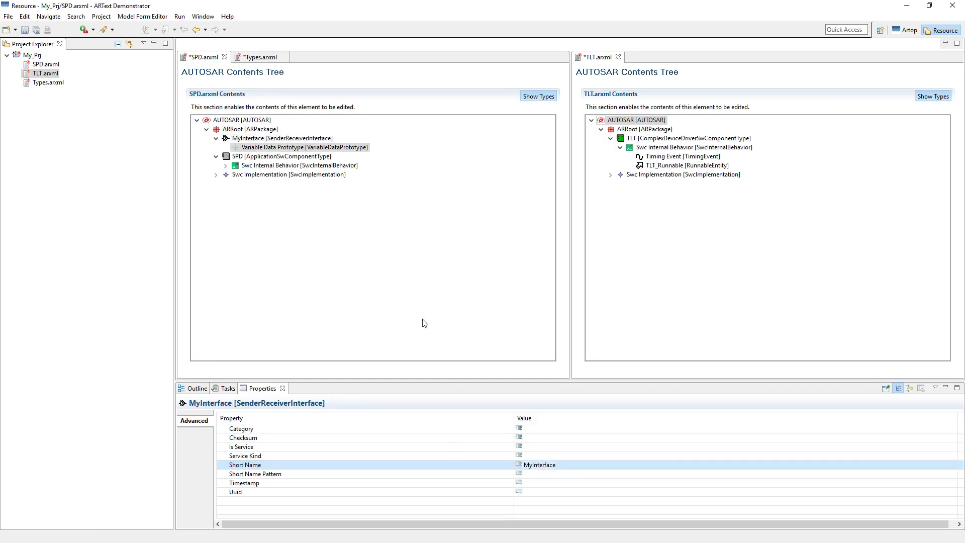
Step: Set the Short Name of the Variable Data Prototype under MyInterface to MyInterface
left_click(298, 148)
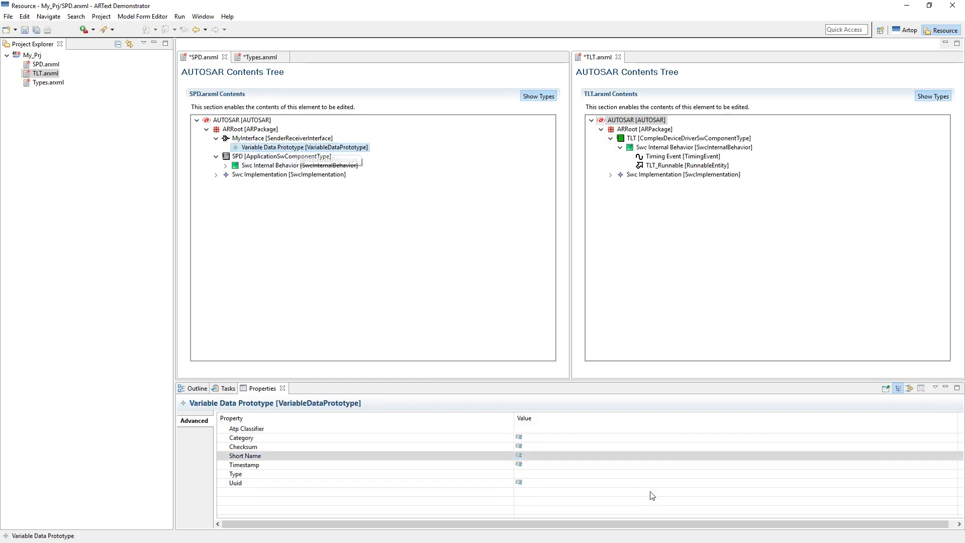
left_click(548, 445)
left_click(545, 455)
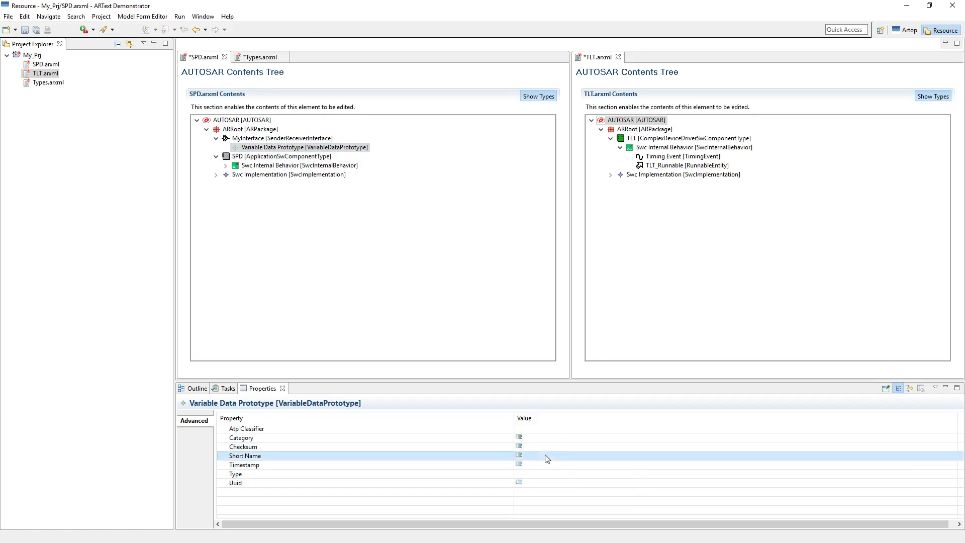
type("MyInt")
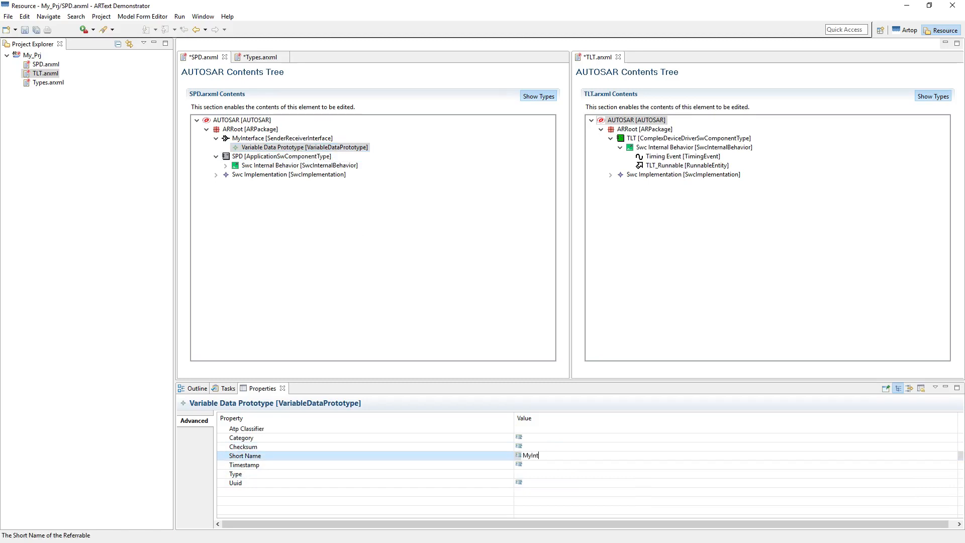
type("erface")
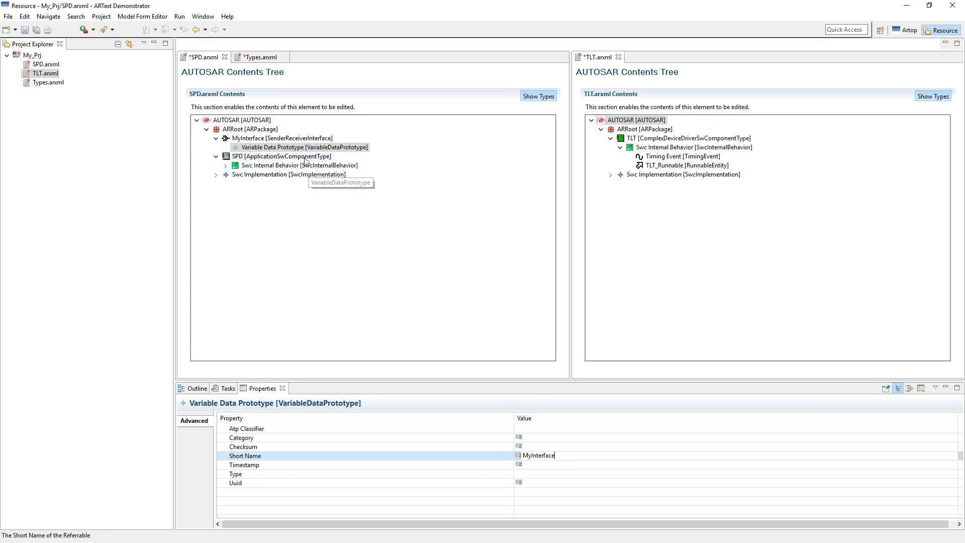
left_click(322, 180)
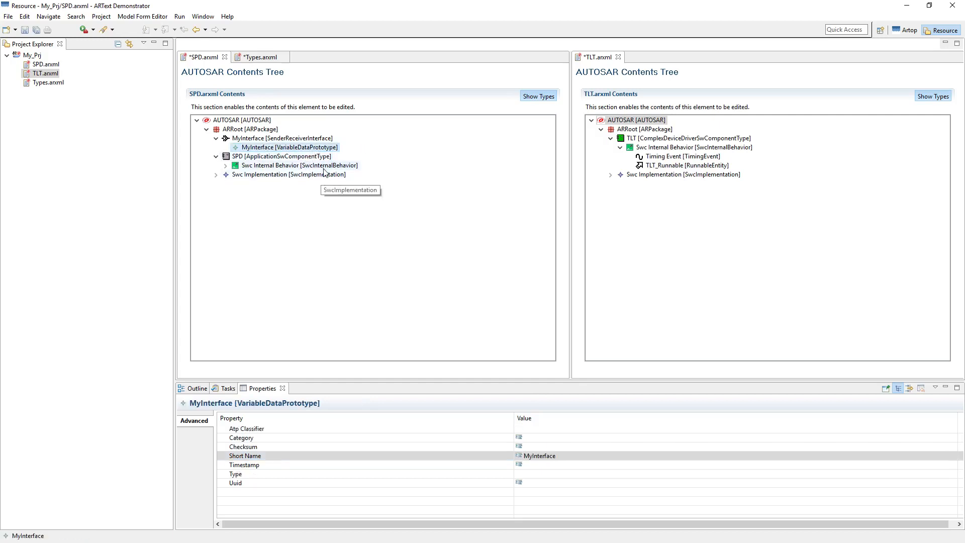
Step: Set the data prototype's Type to uint8 from /Autosar_Platform/ImplementationDataTypes/uint8 and save all open files
left_click(569, 475)
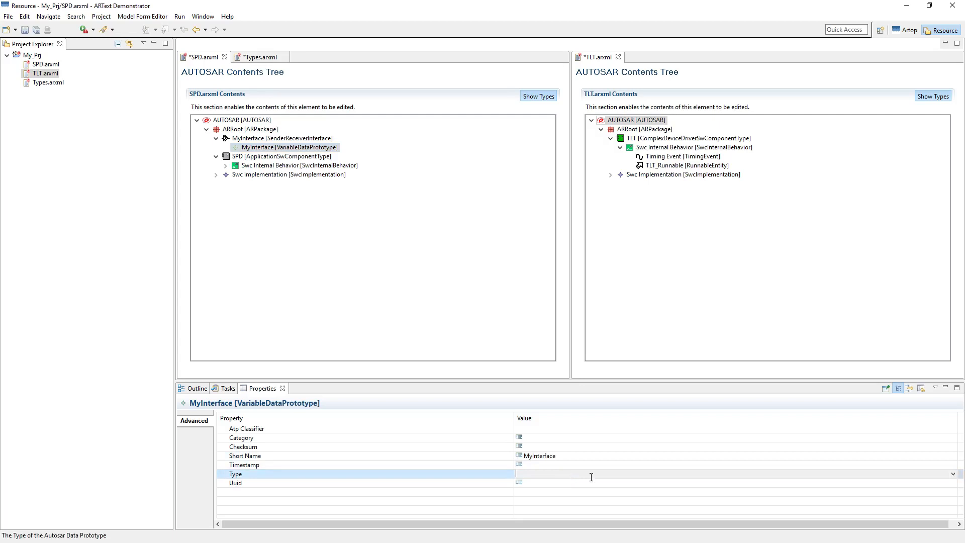
left_click(954, 475)
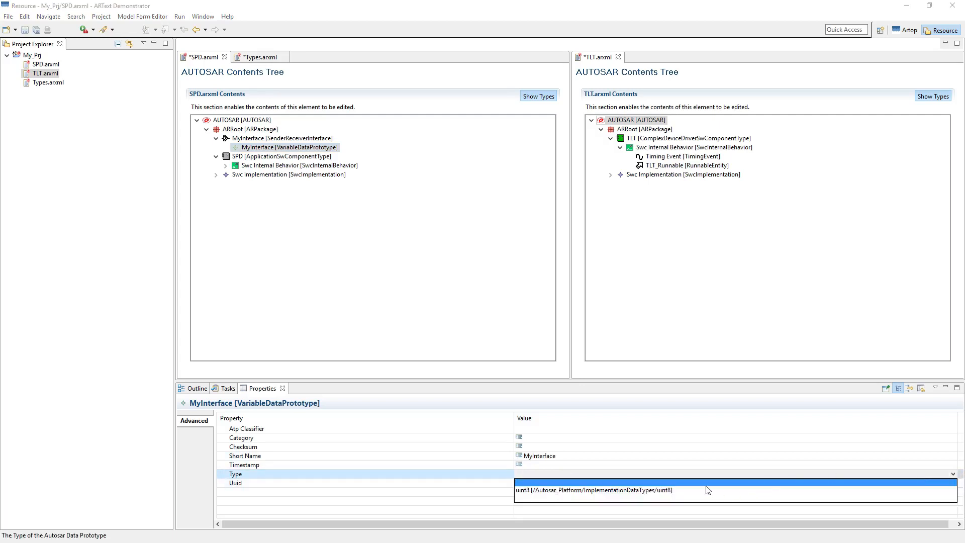
left_click(675, 492)
left_click(308, 157)
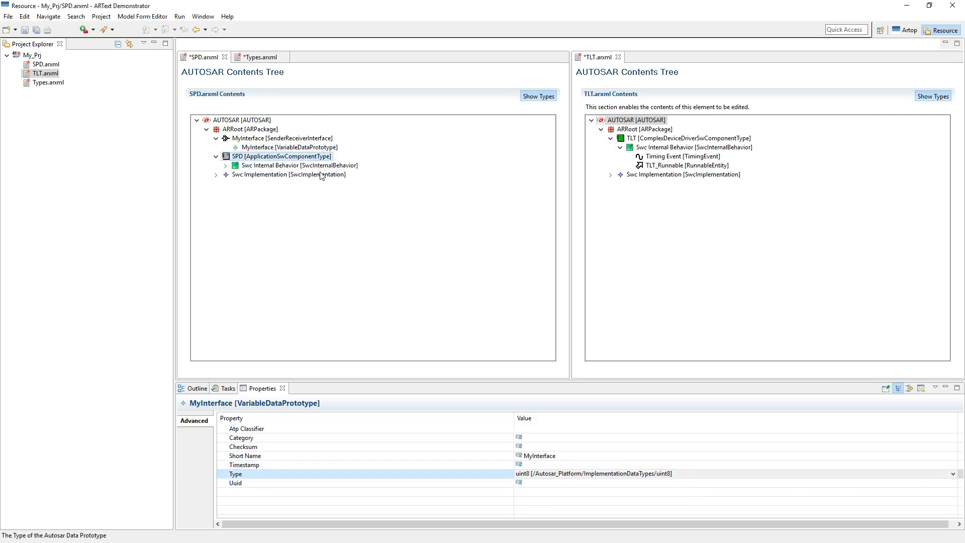
left_click(37, 30)
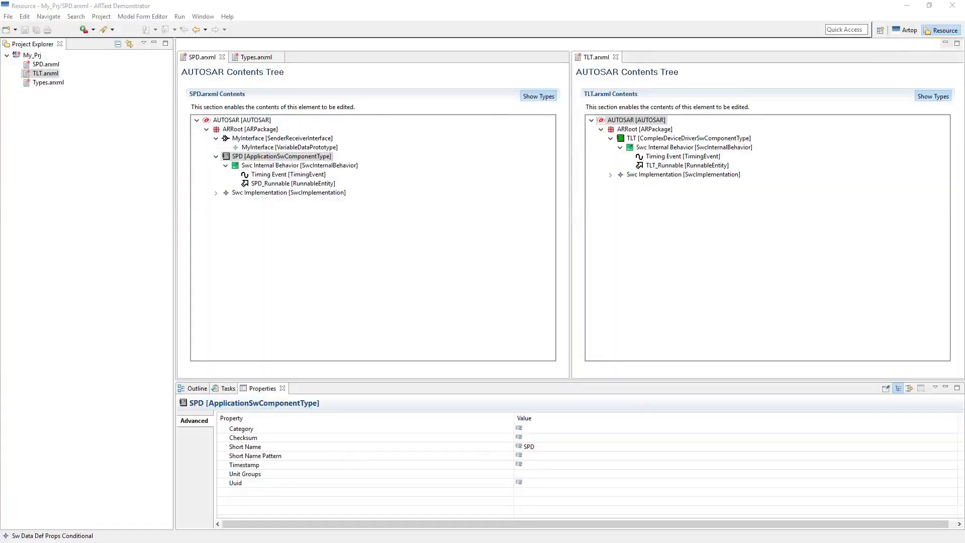
Step: Add a PPort Prototype to the SPD component's ports and set its Short Name to SPD_SendData
left_click_drag(523, 148, 536, 138)
double_click(523, 148)
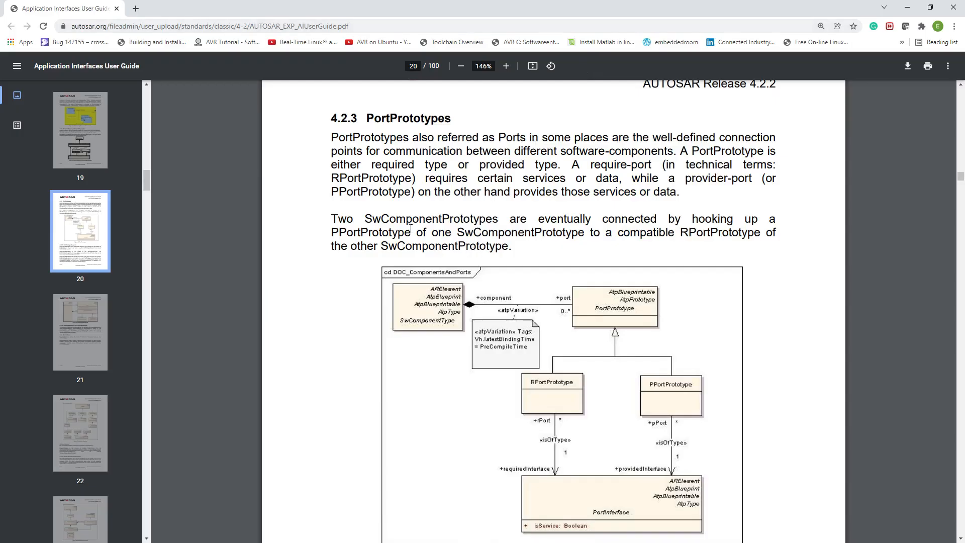
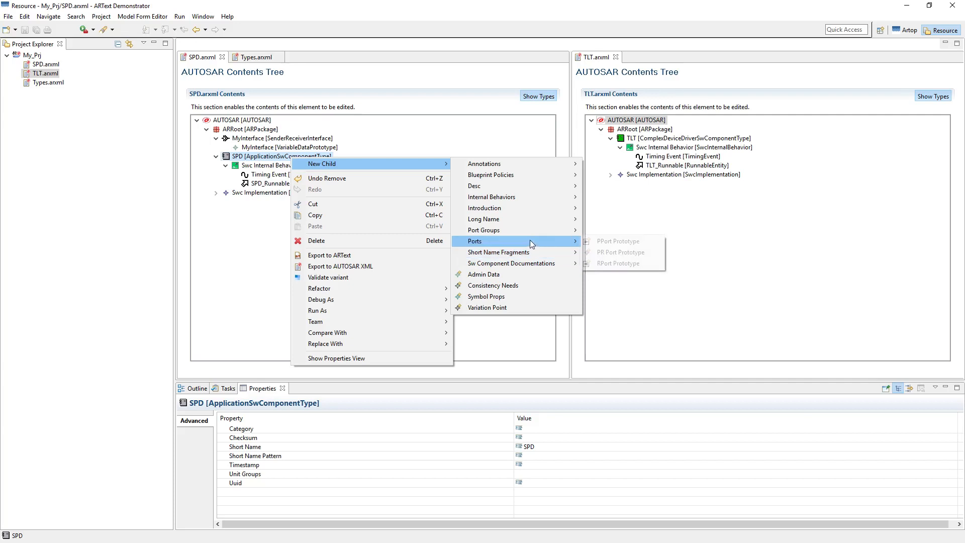
left_click(619, 242)
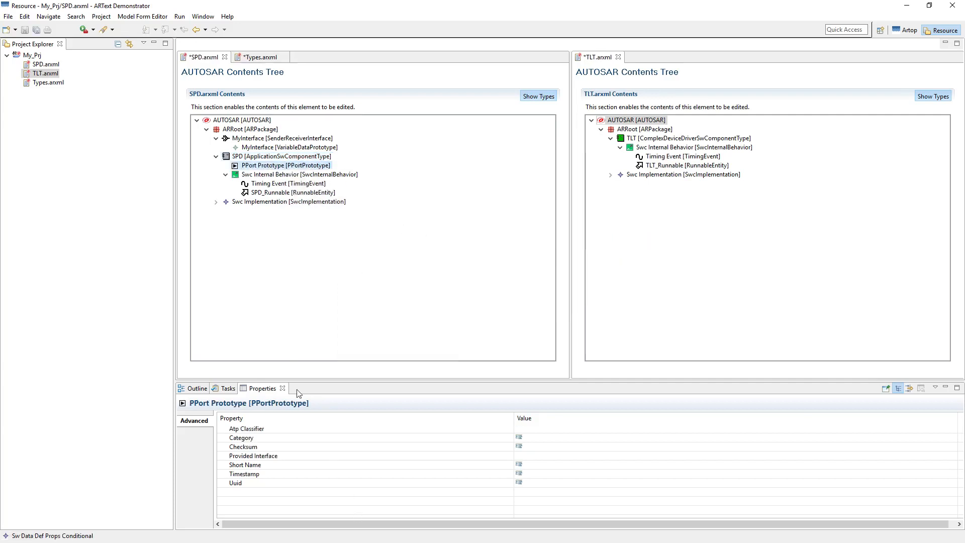
left_click(555, 465)
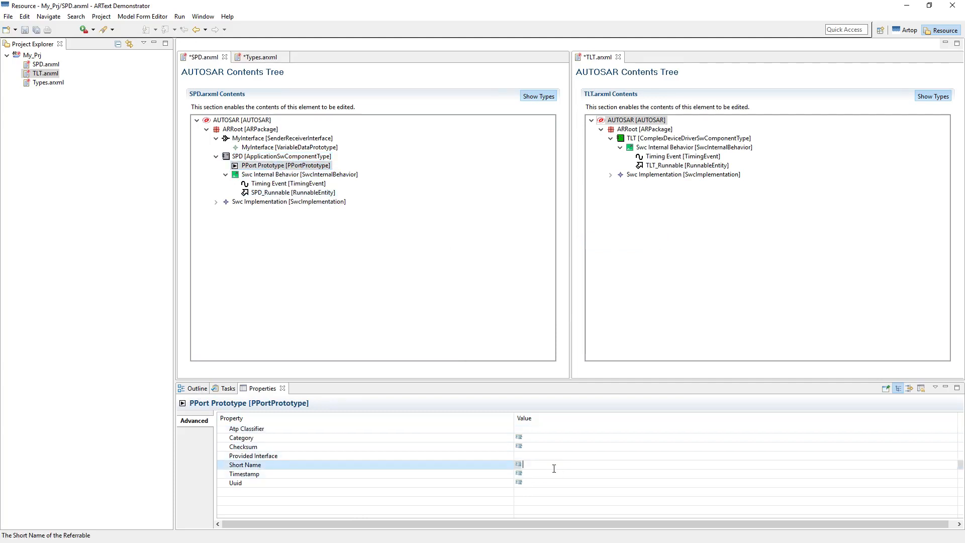
type("SPD_SendData")
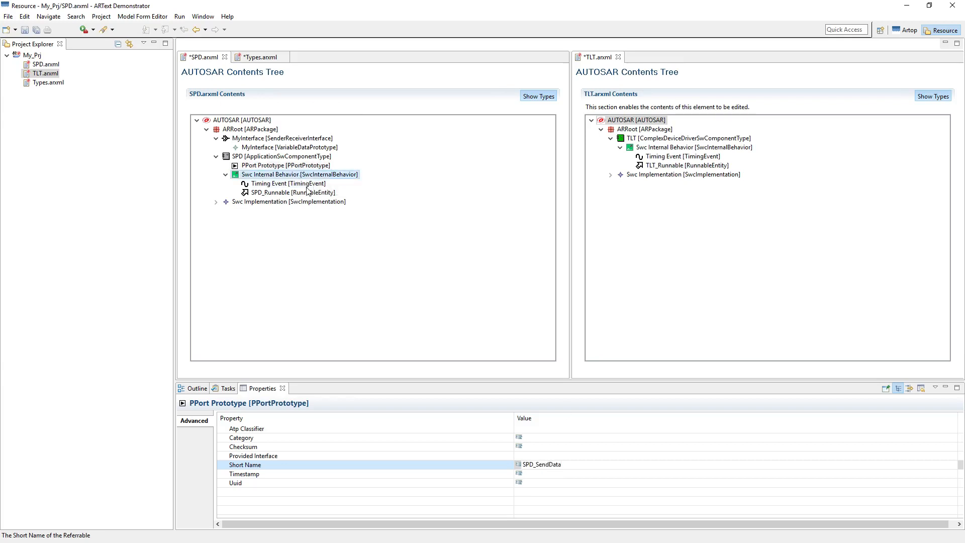
Step: Add a Nonqueued Sender Com Spec to the provided com specs of the SPD_SendData port
left_click(303, 166)
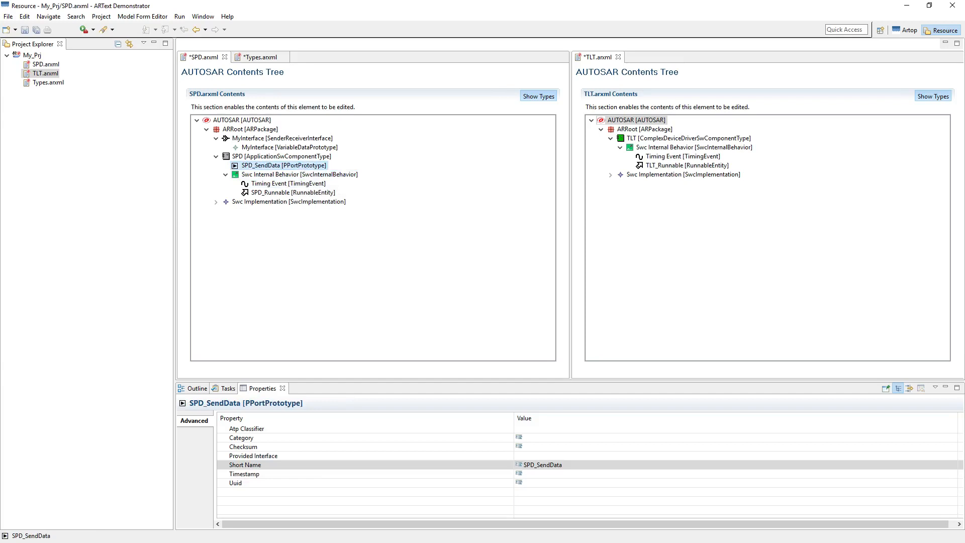
right_click(294, 166)
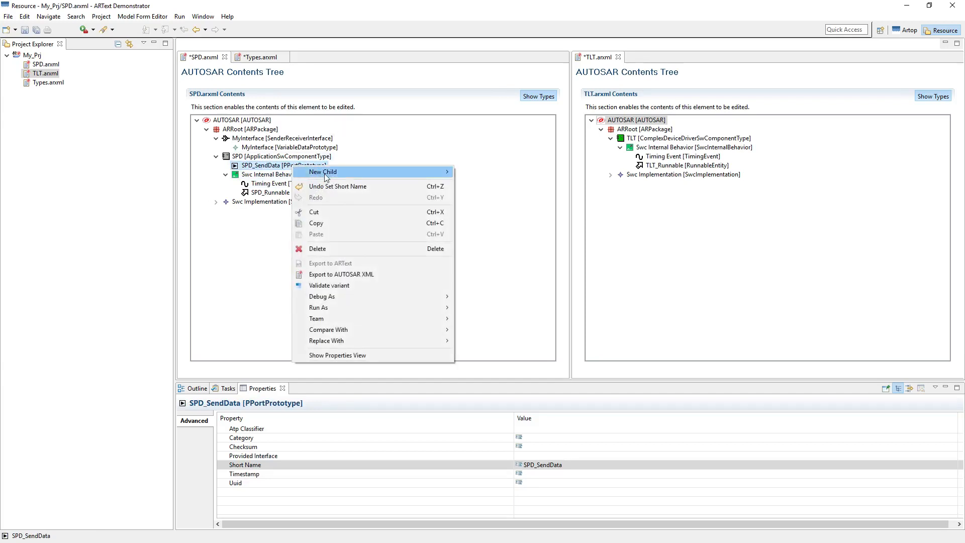
mouse_move(392, 171)
mouse_move(516, 218)
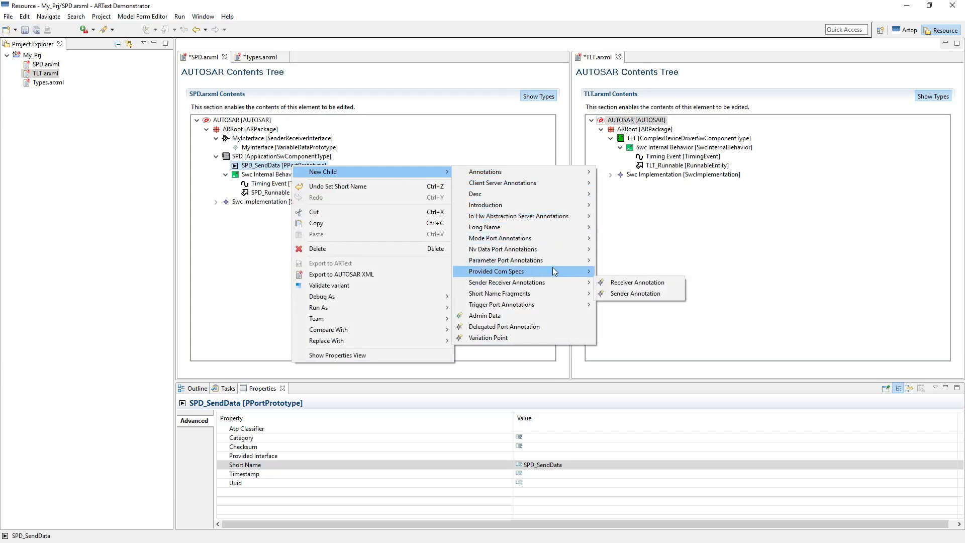
mouse_move(534, 273)
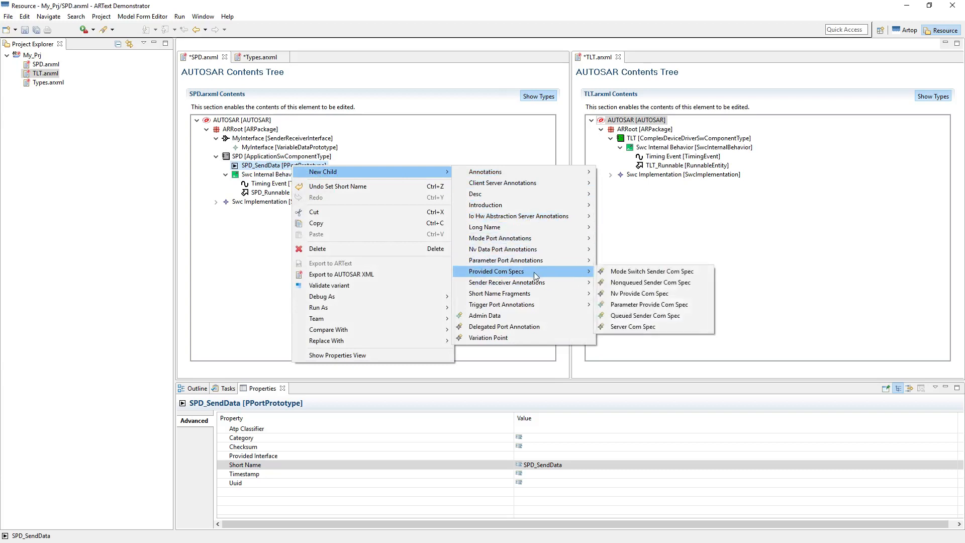
left_click(647, 284)
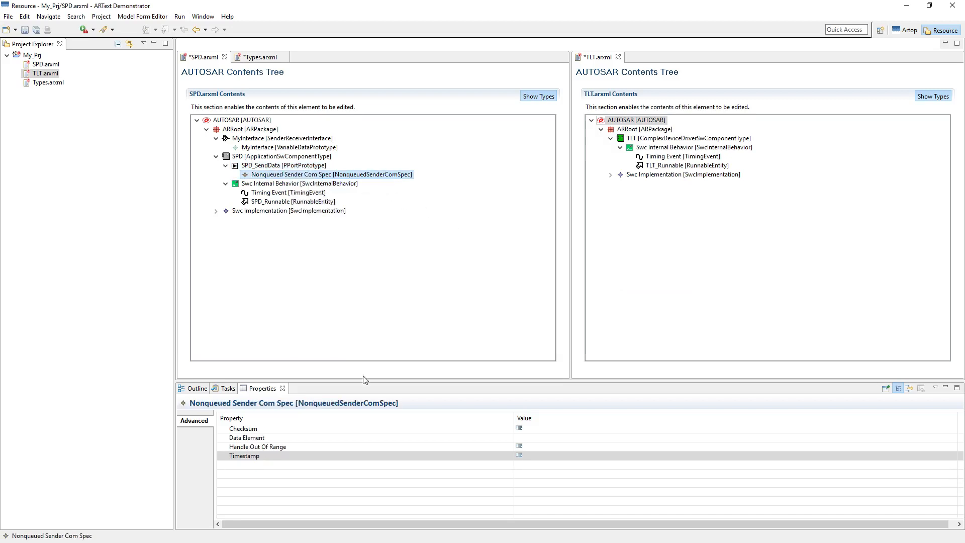
Step: Set the Nonqueued Sender Com Spec's Data Element to MyInterface [/ARRoot/MyInterface/MyInterface]
left_click(553, 437)
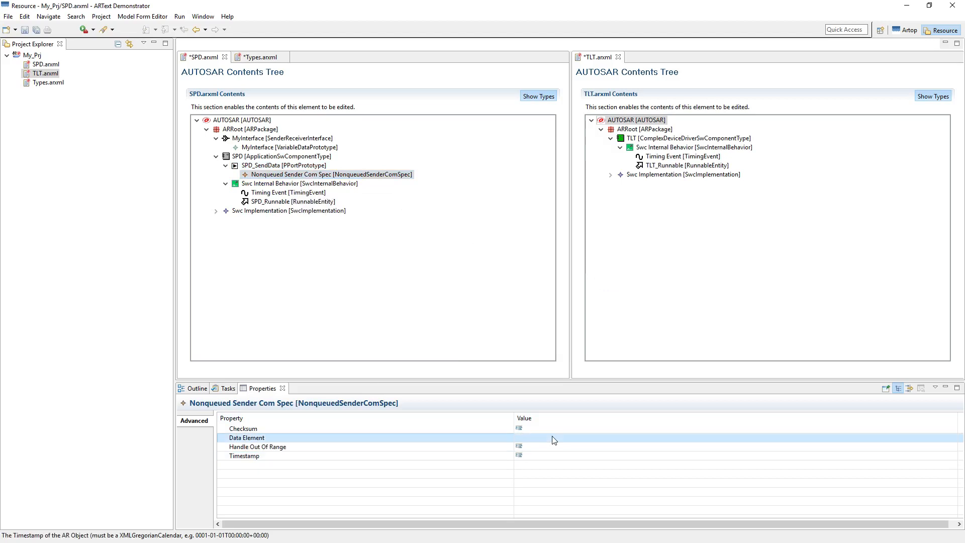
left_click(553, 437)
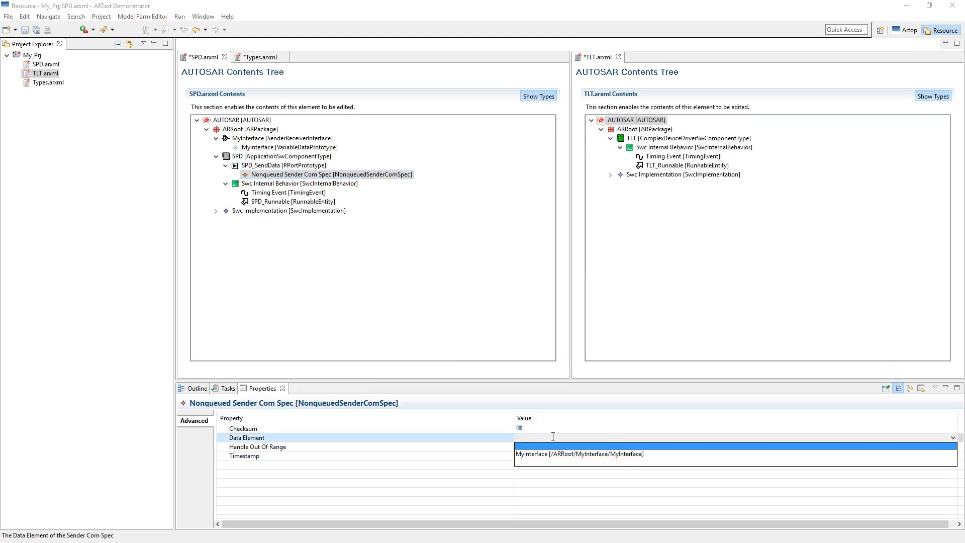
left_click(594, 455)
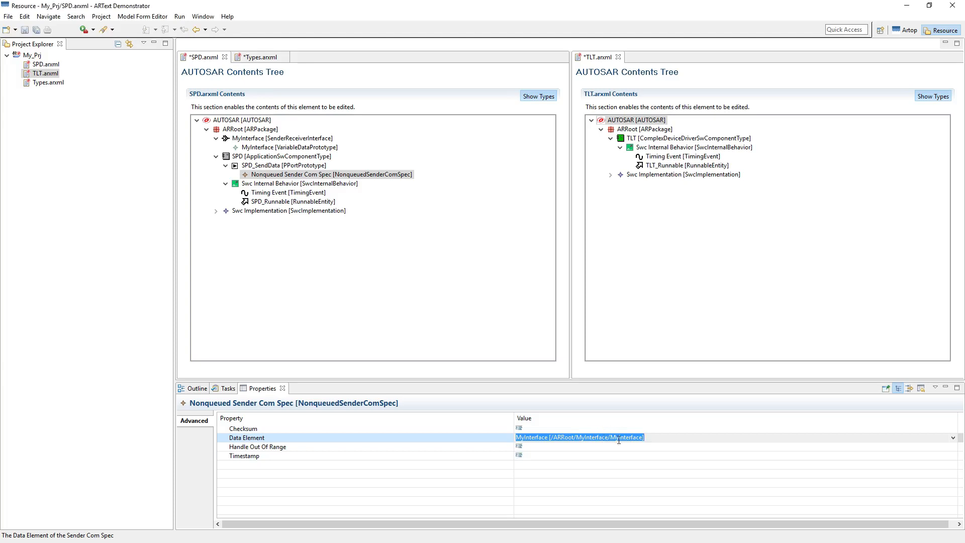
left_click(261, 166)
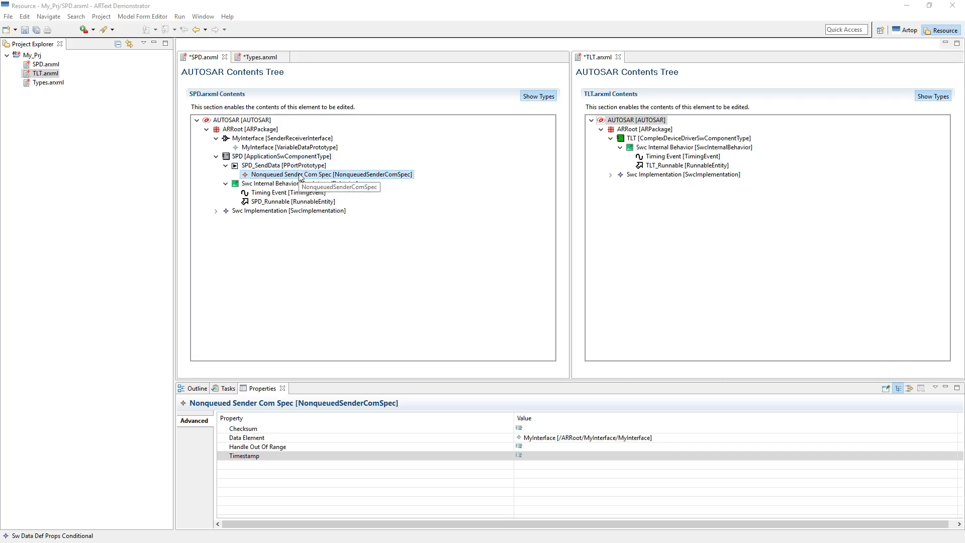
Step: Add a Numerical Value Specification as the init value of the Nonqueued Sender Com Spec
right_click(299, 174)
mouse_move(450, 181)
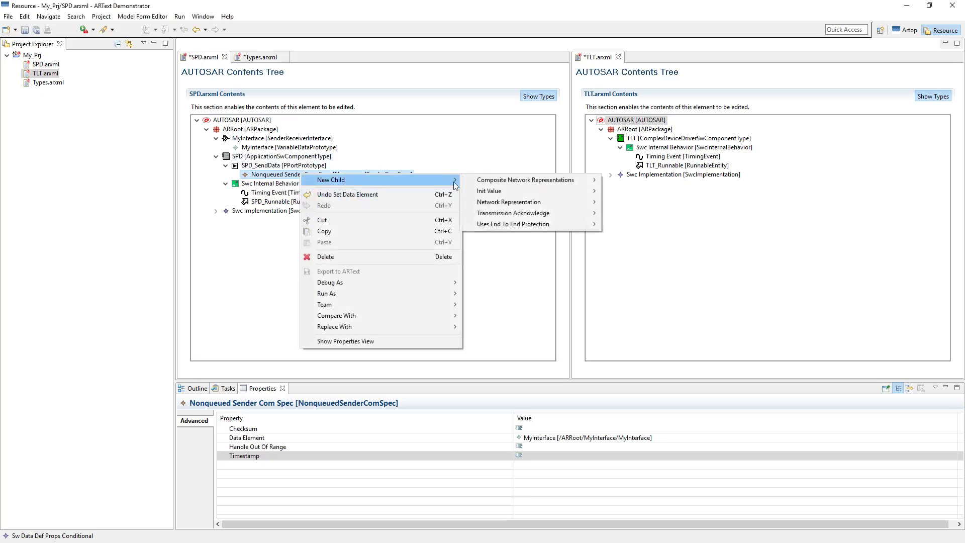
mouse_move(566, 192)
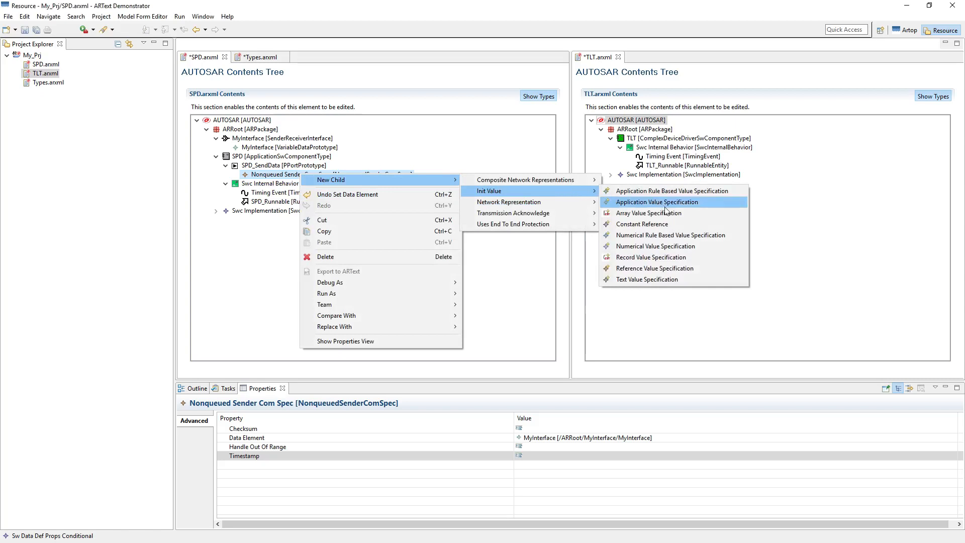
left_click(673, 246)
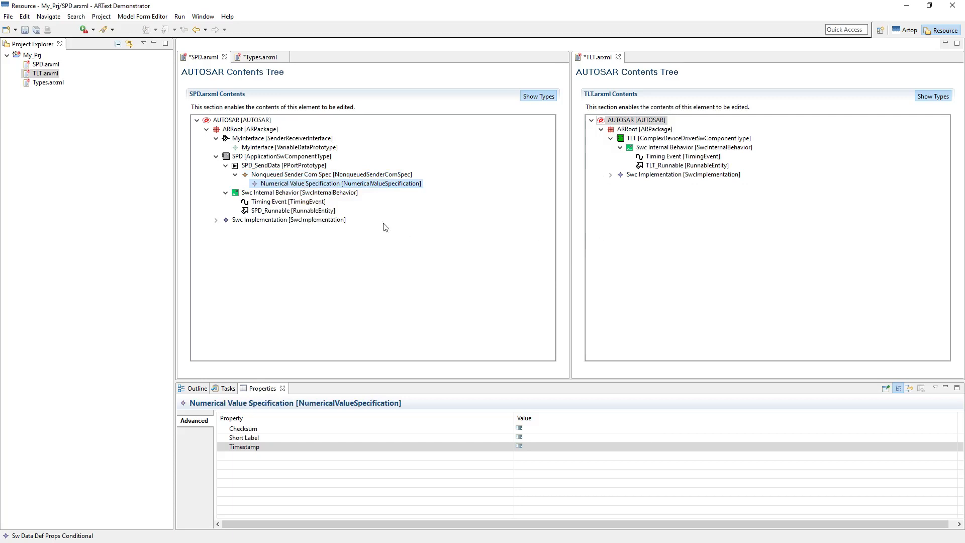
Step: Add a Numerical Value Variation Point as the value of the Numerical Value Specification
right_click(330, 184)
mouse_move(351, 193)
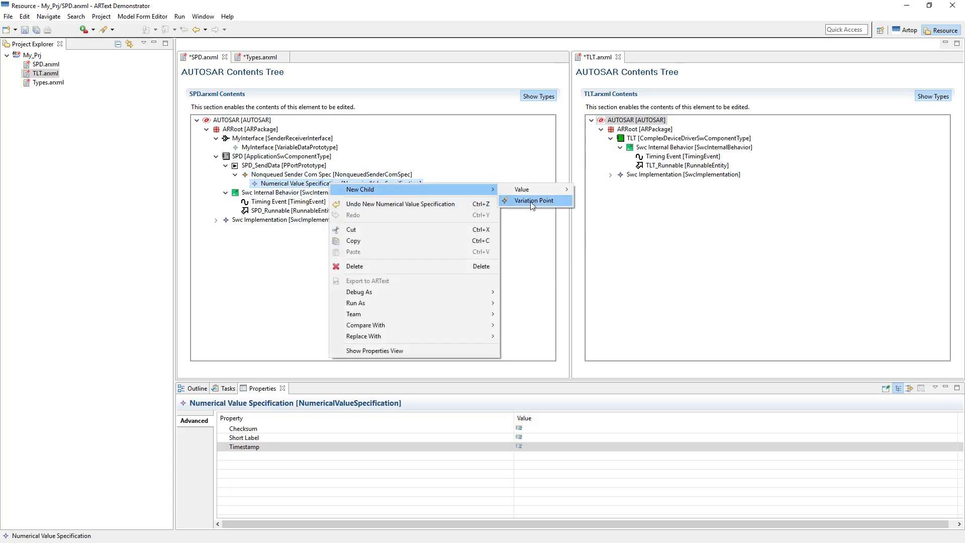
mouse_move(541, 190)
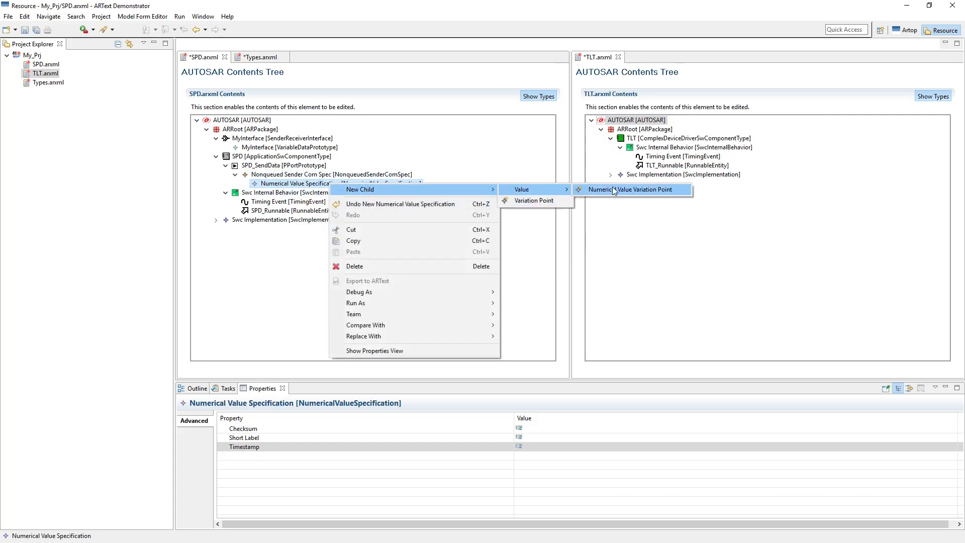
left_click(618, 190)
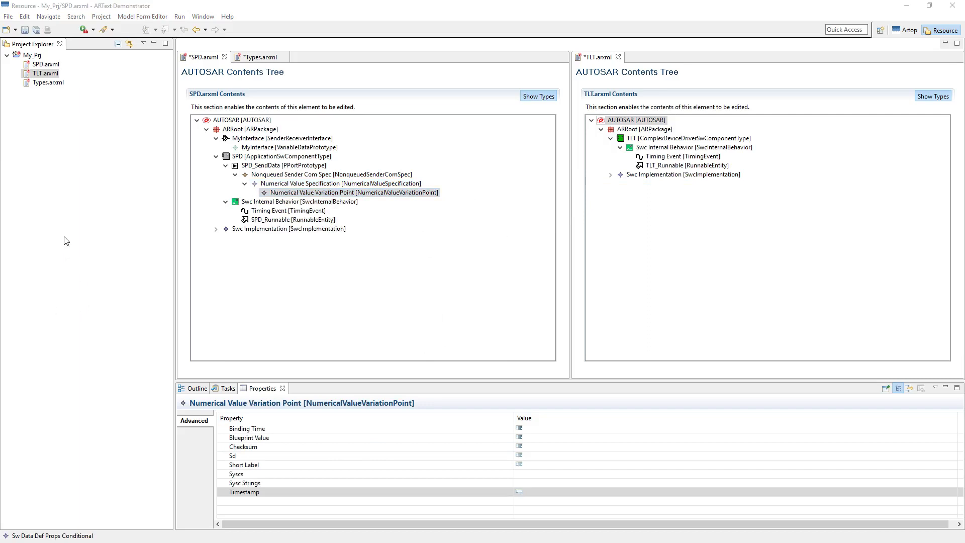
left_click(351, 195)
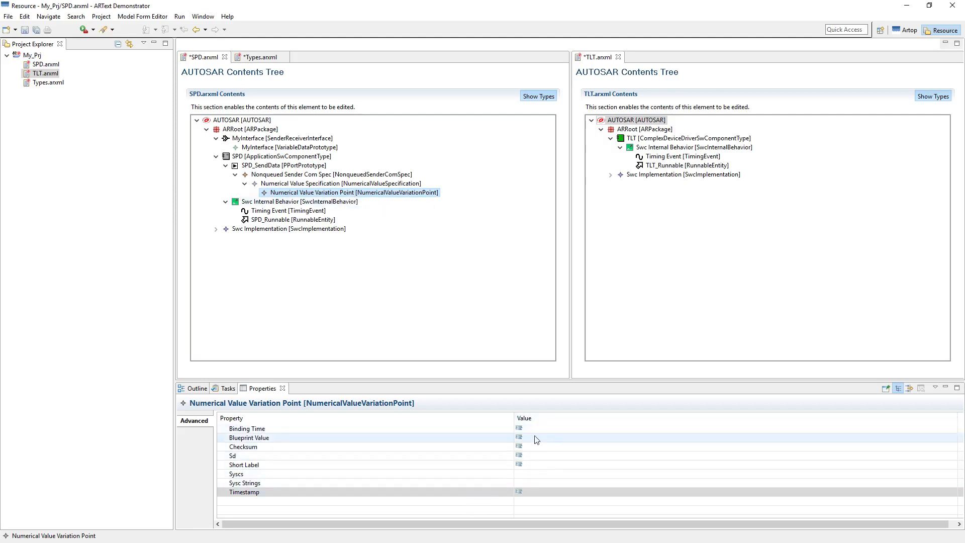
left_click(312, 185)
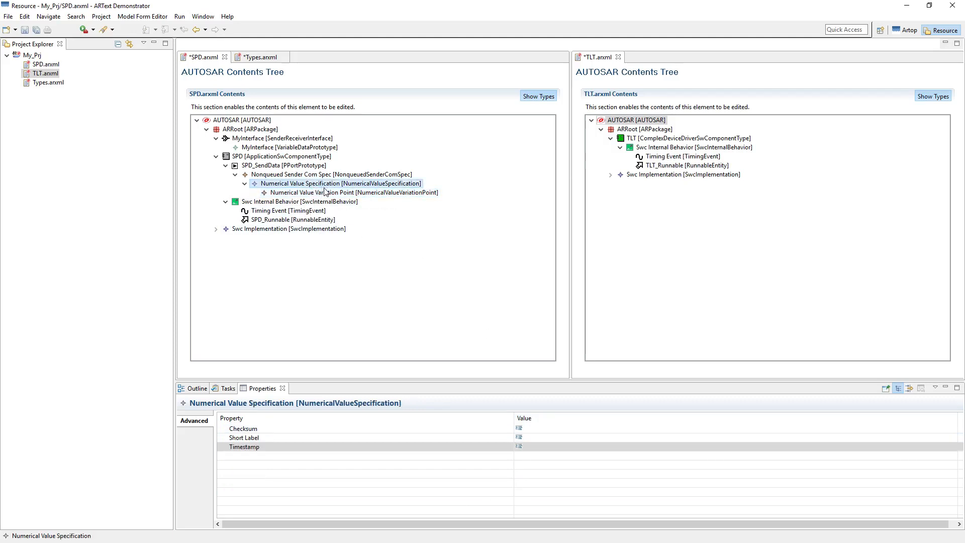
left_click(321, 193)
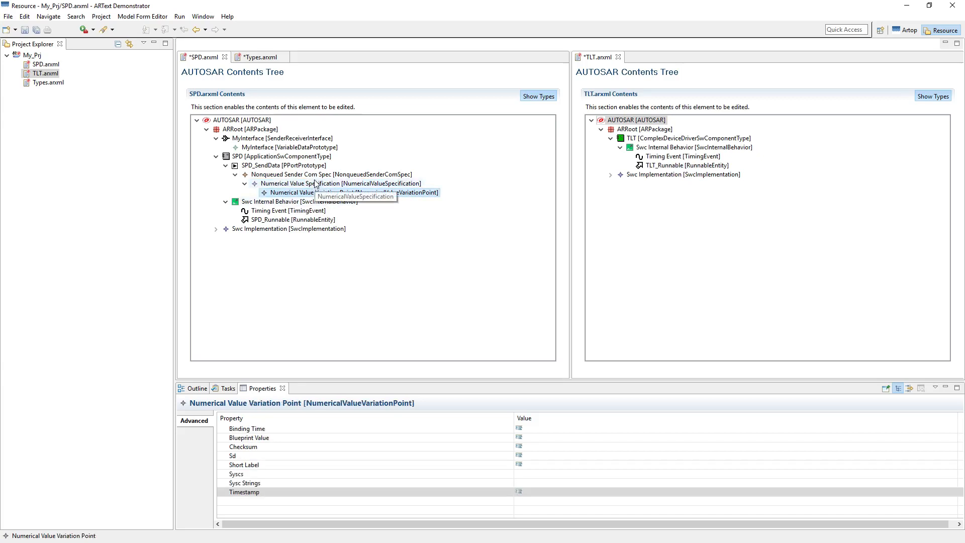
left_click(316, 184)
left_click(298, 175)
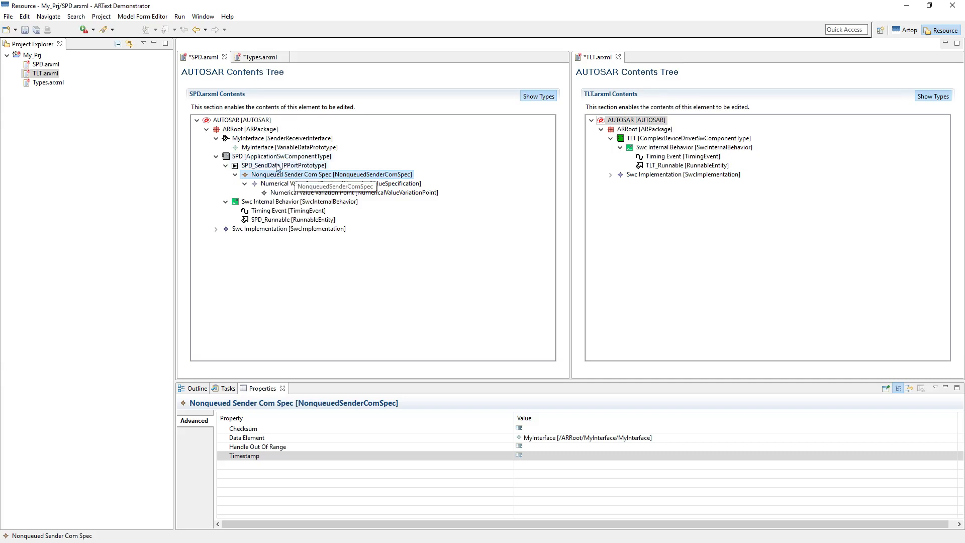
Step: Change the SPD provide port's Short Name to SPD_PPort_SendData and save all open files
left_click(280, 166)
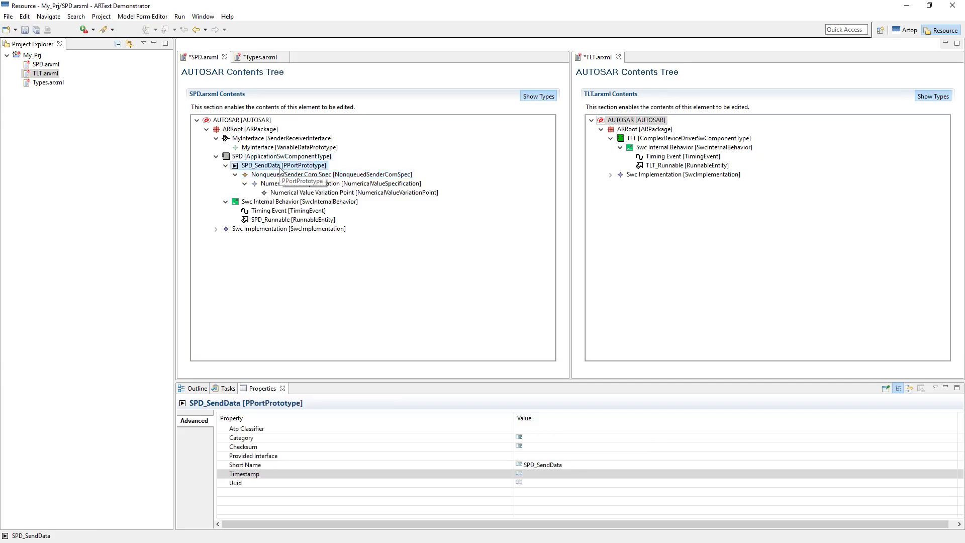
left_click(538, 466)
left_click(537, 466)
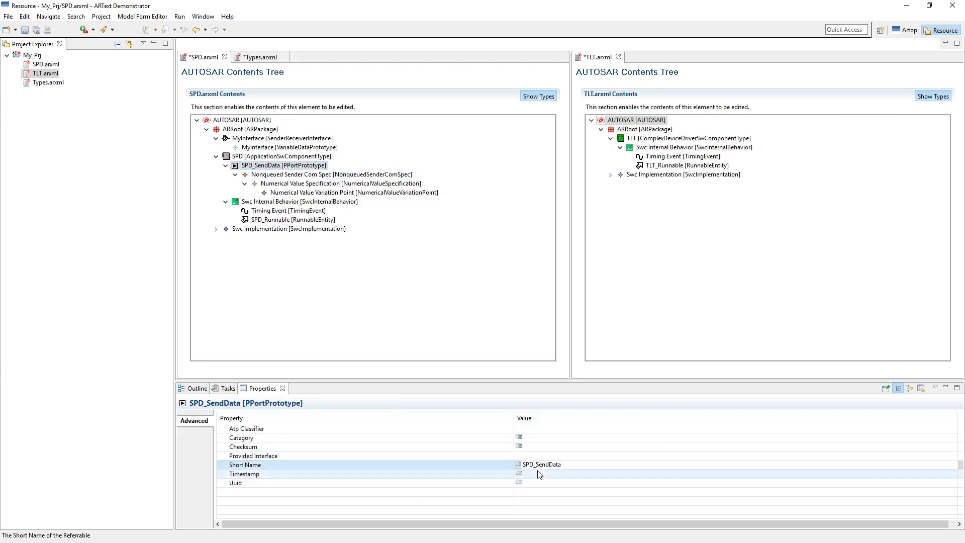
type("PPort_")
left_click(328, 175)
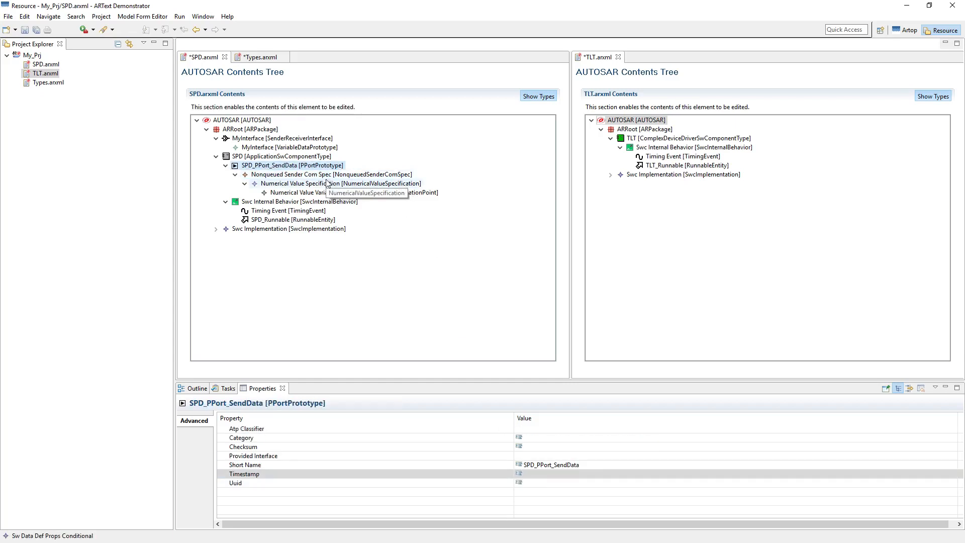
key("ctrl+shift+s")
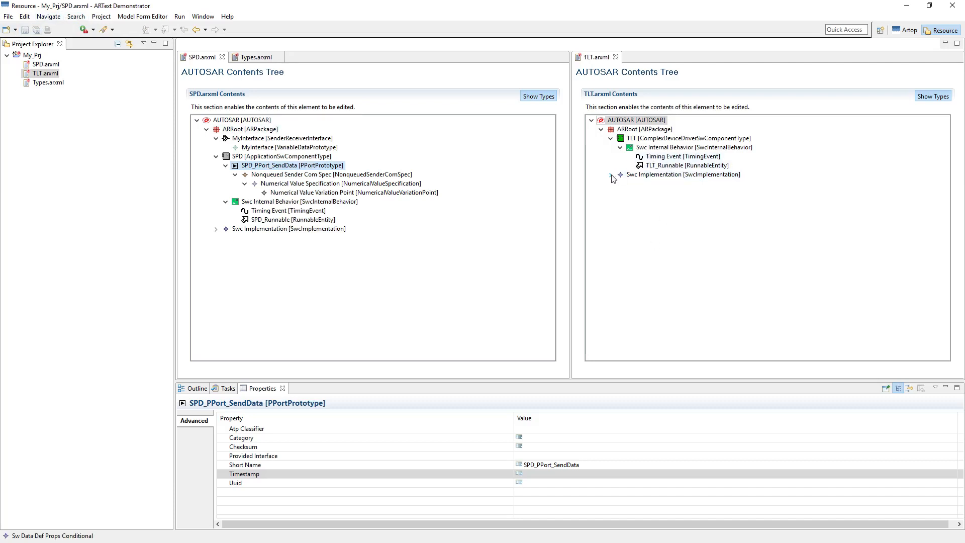
right_click(687, 149)
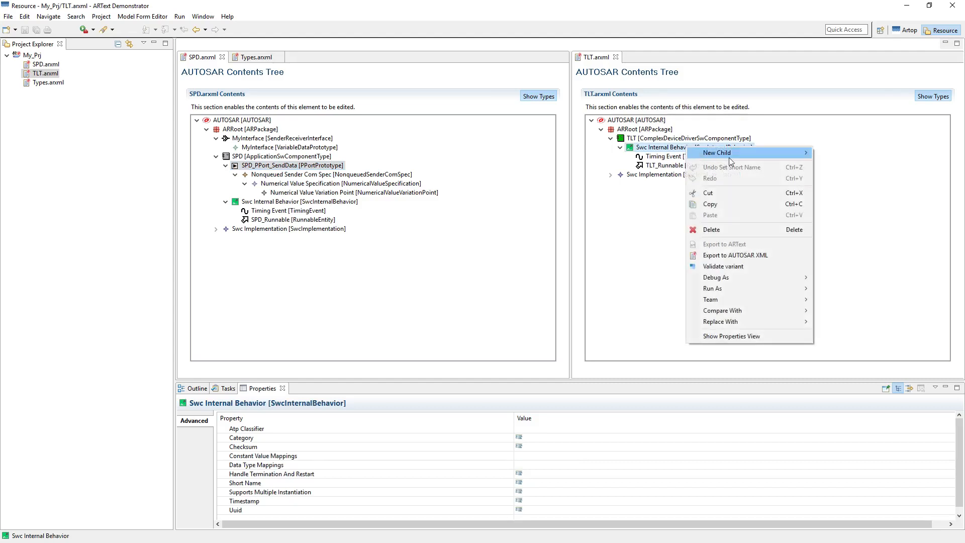
mouse_move(729, 153)
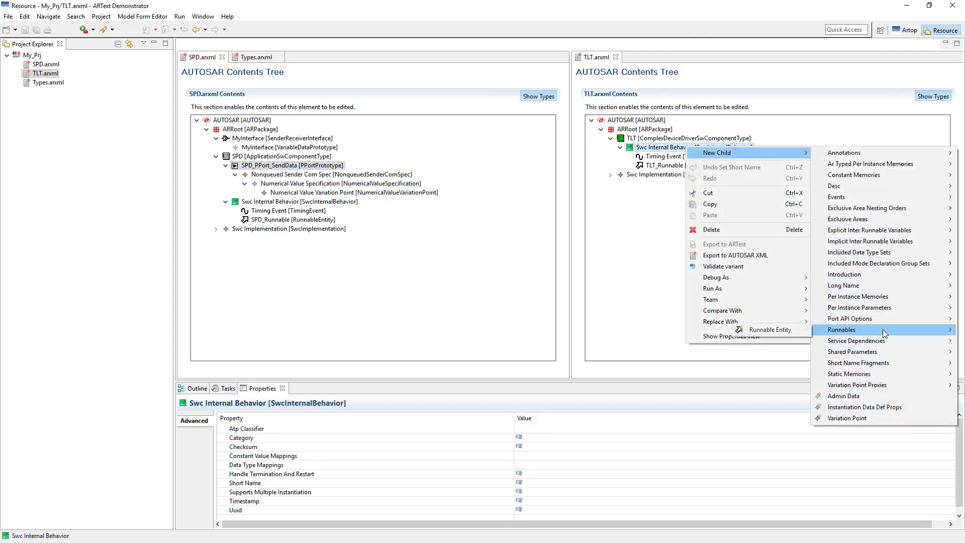
mouse_move(880, 319)
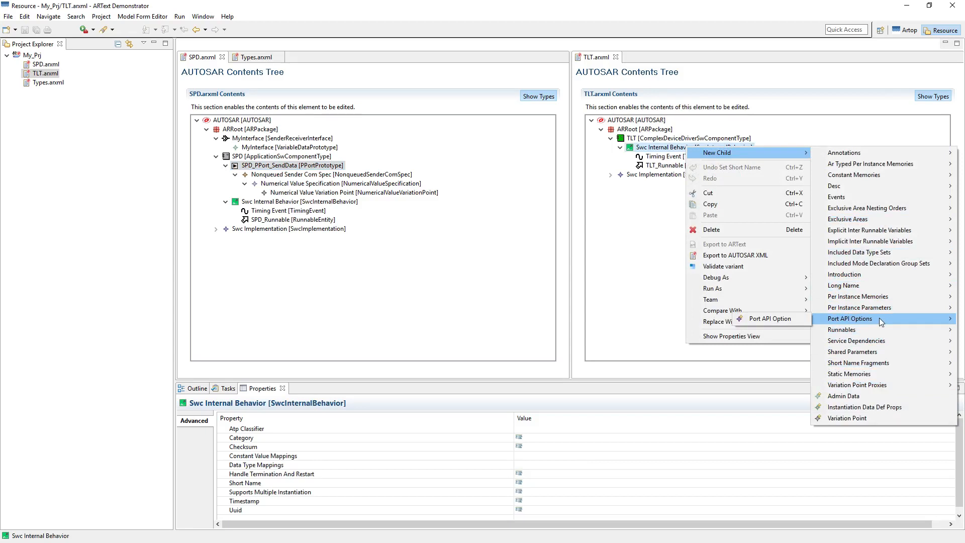
mouse_move(889, 345)
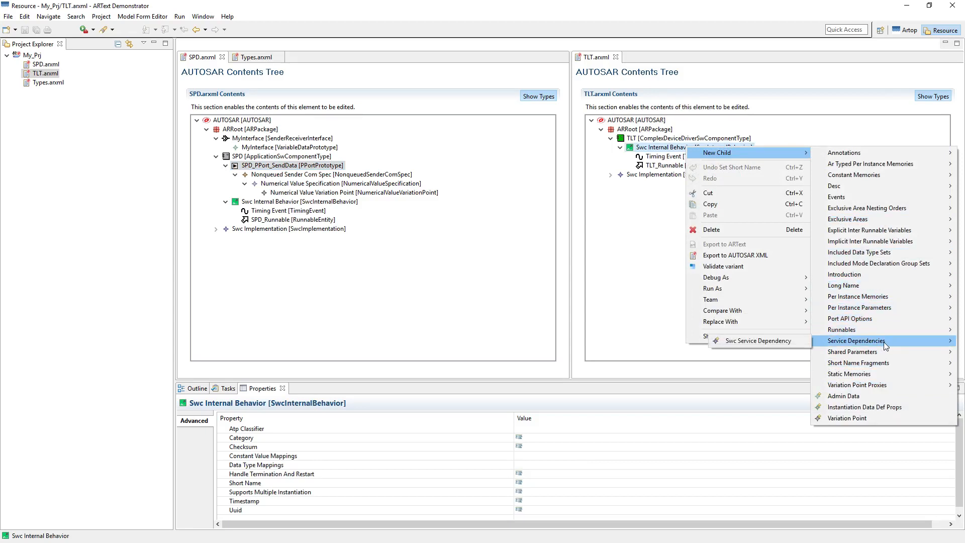
left_click(644, 141)
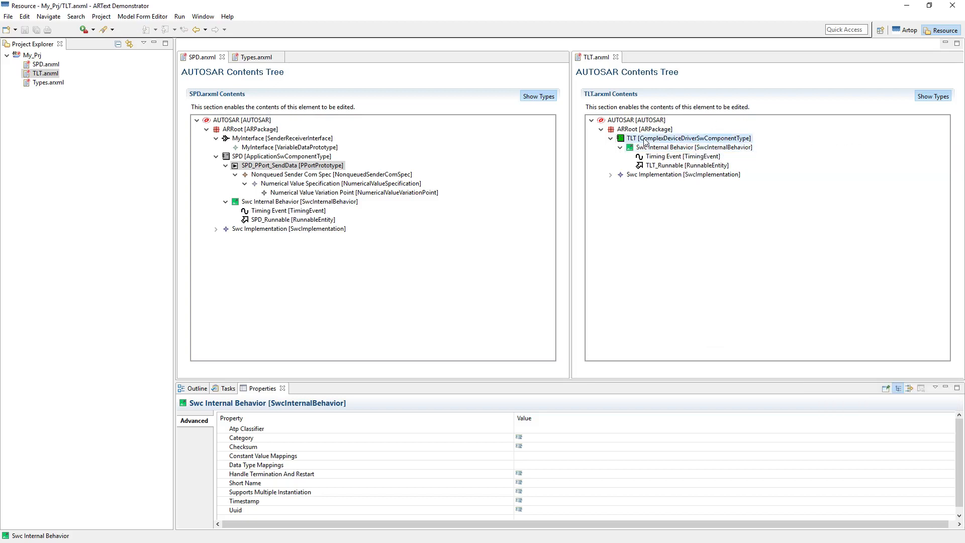
Step: Add an RPort Prototype to the TLT component's ports and set its Short Name to TLT_RPort_ReceiveData
right_click(644, 141)
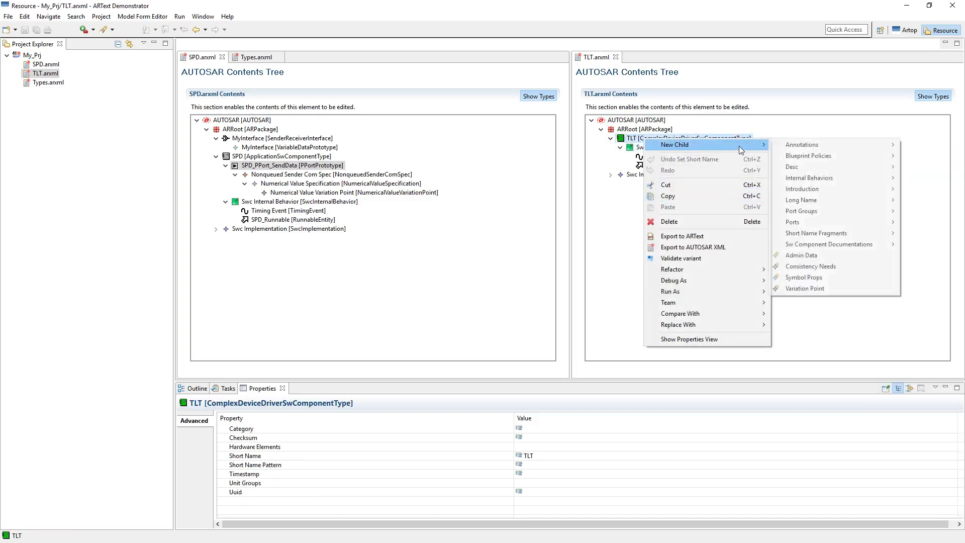
mouse_move(843, 221)
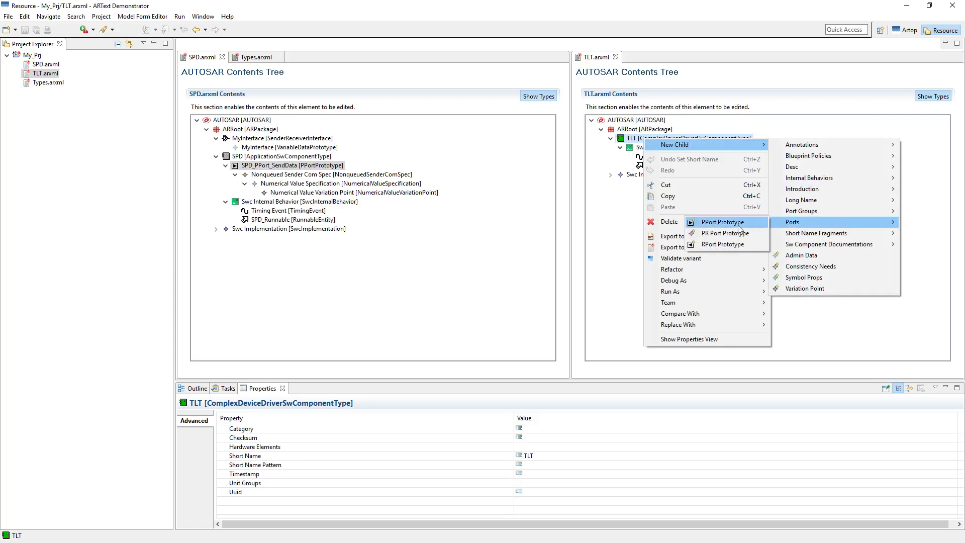
left_click(730, 244)
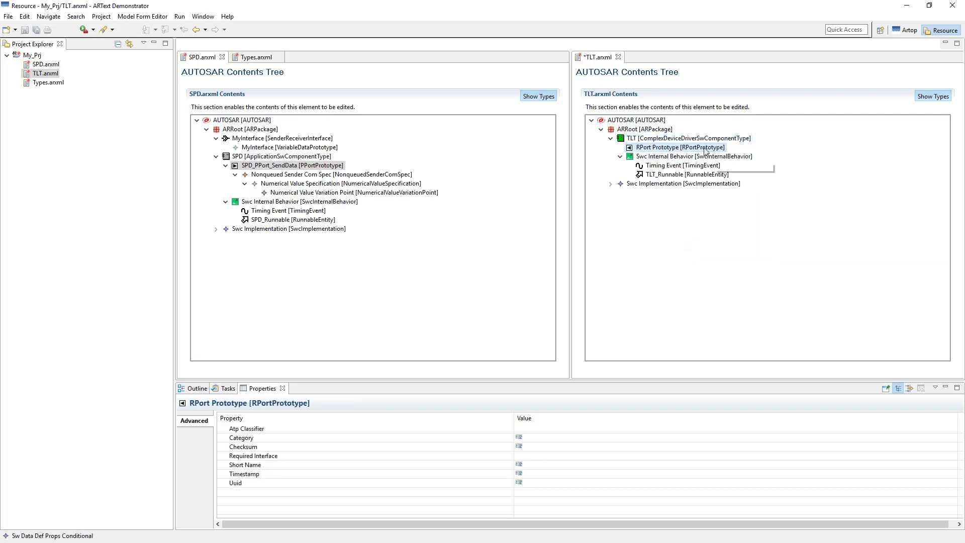
left_click(548, 466)
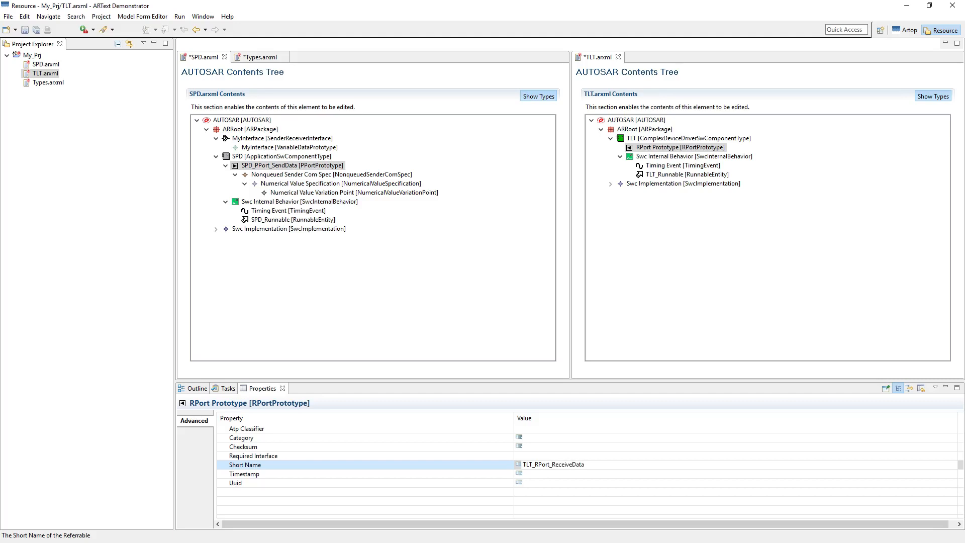
key("Return")
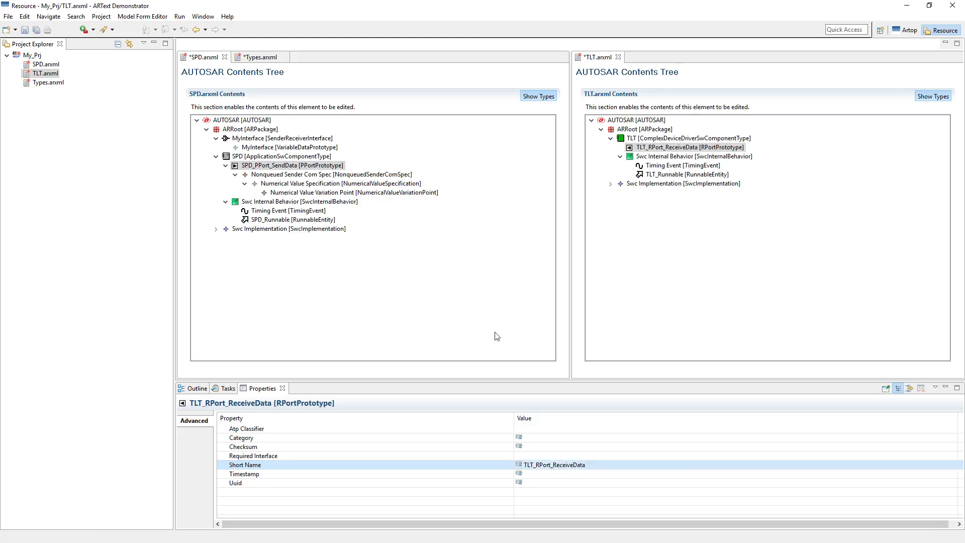
Step: Change the TLT require port's Short Name to TLT_RPort_GetData
left_click(567, 465)
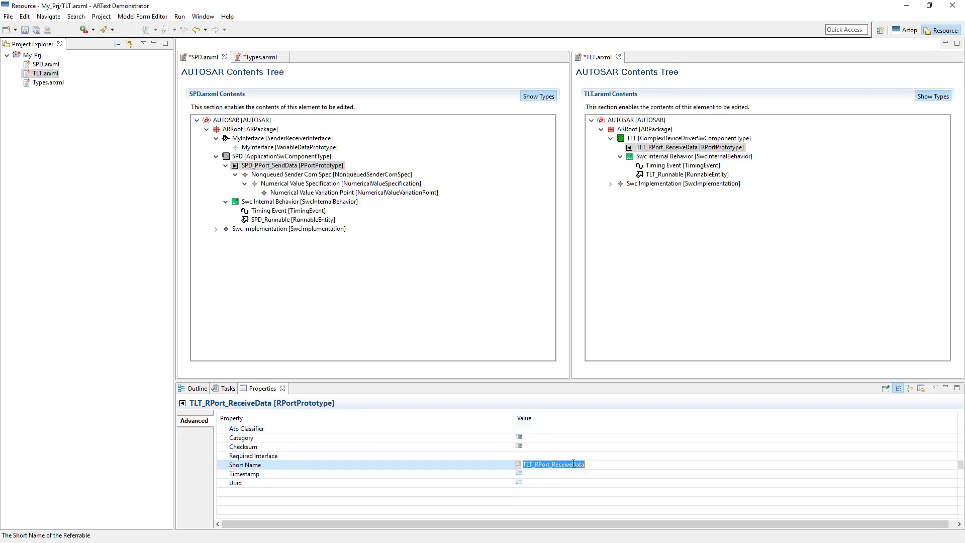
left_click(570, 465)
key("BackSpace")
key("BackSpace")
key("BackSpace")
key("BackSpace")
key("BackSpace")
key("BackSpace")
key("BackSpace")
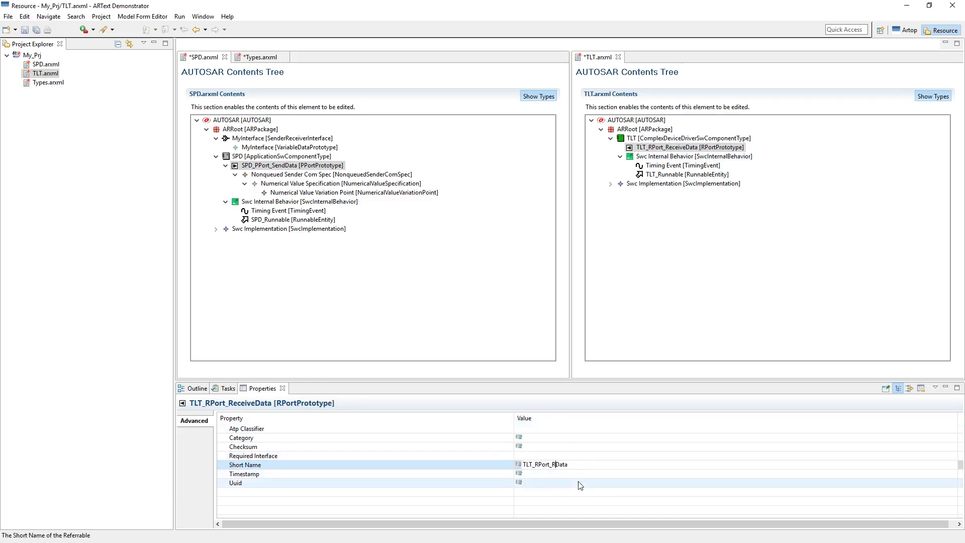
type("Get")
key("Return")
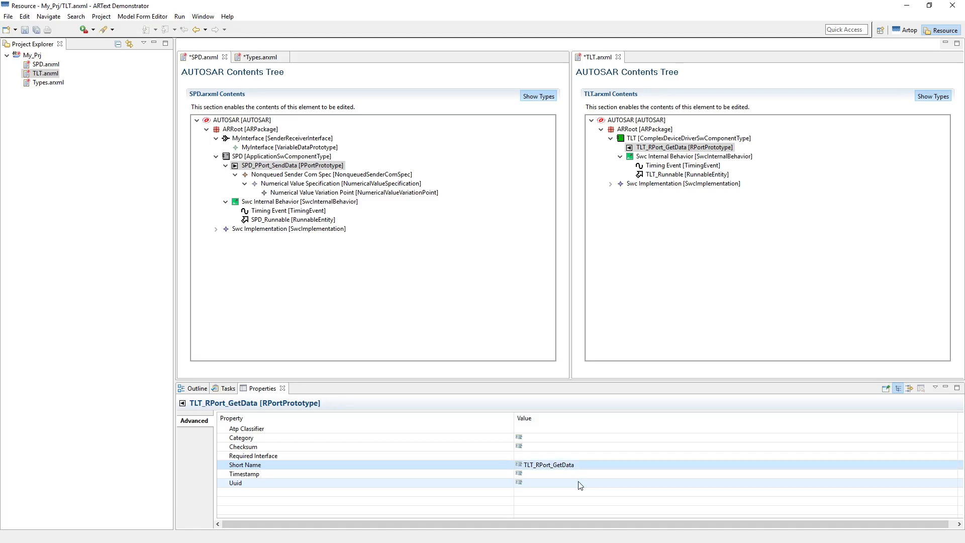
Step: Add a Nonqueued Receiver Com Spec to the required com specs of TLT_RPort_GetData
left_click(679, 157)
left_click(676, 148)
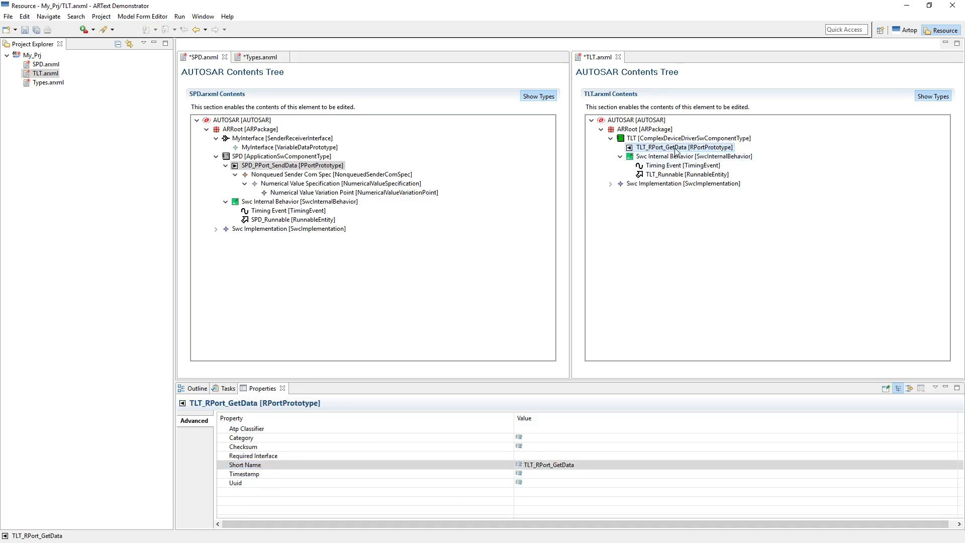
right_click(677, 149)
mouse_move(780, 154)
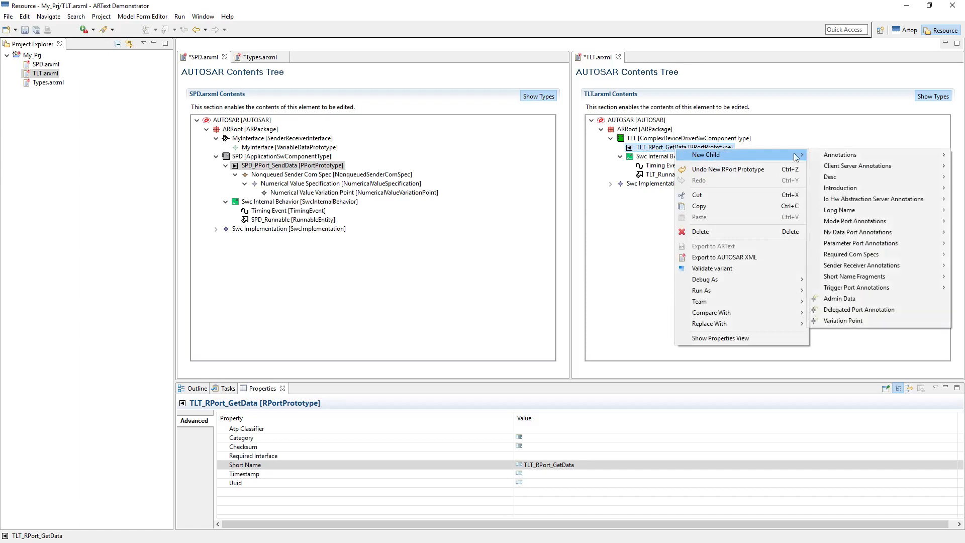
mouse_move(869, 278)
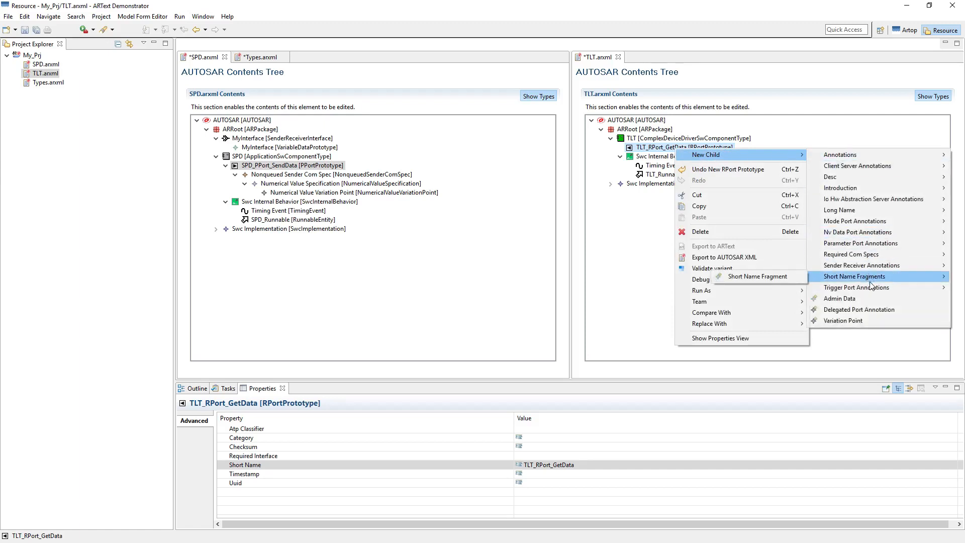
mouse_move(877, 257)
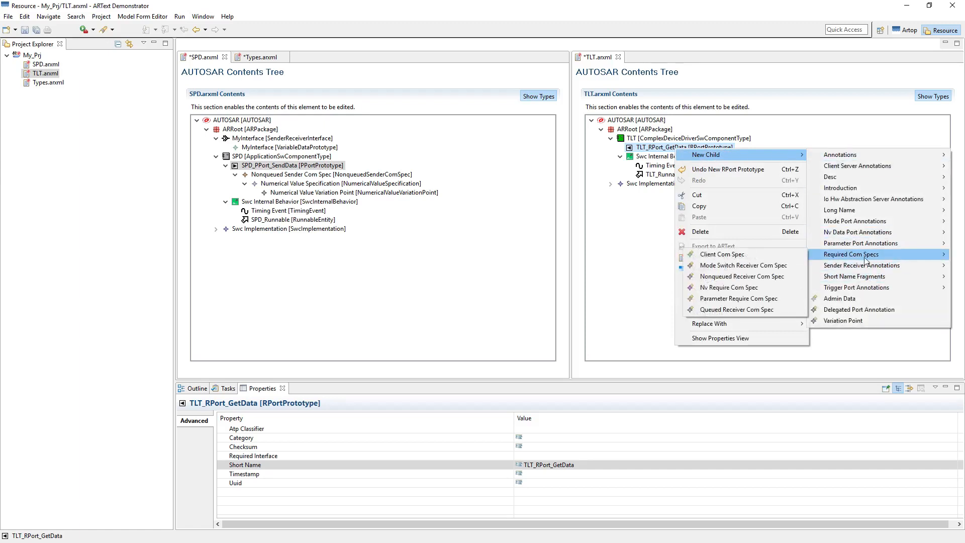
left_click(759, 281)
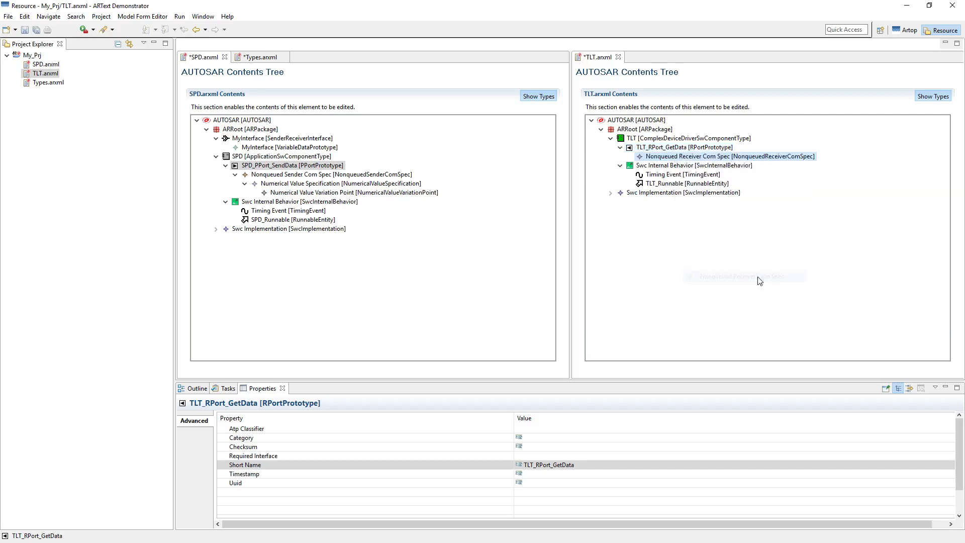
left_click(694, 148)
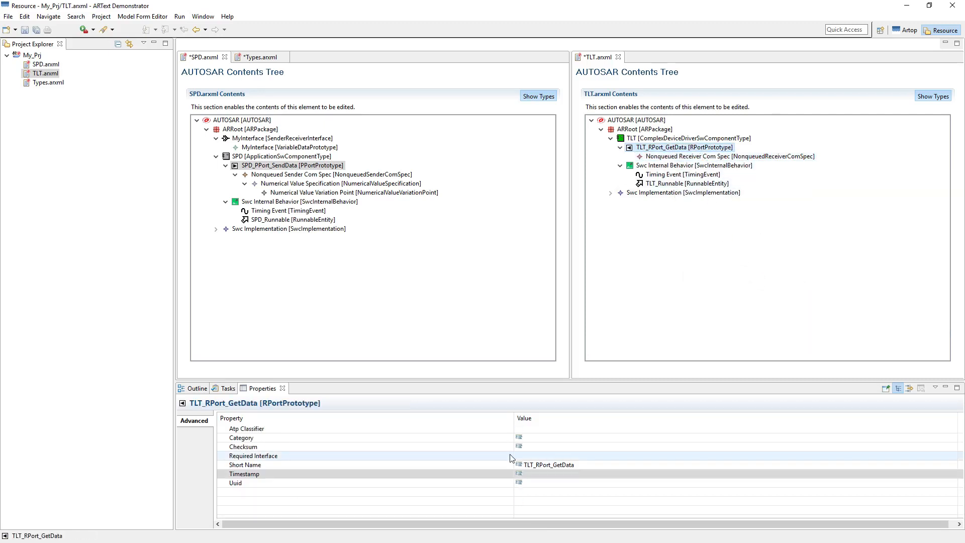
Step: Set the Data Element of the Nonqueued Receiver Com Spec to MyInterface [/ARRoot/MyInterface/MyInterface]
left_click(729, 156)
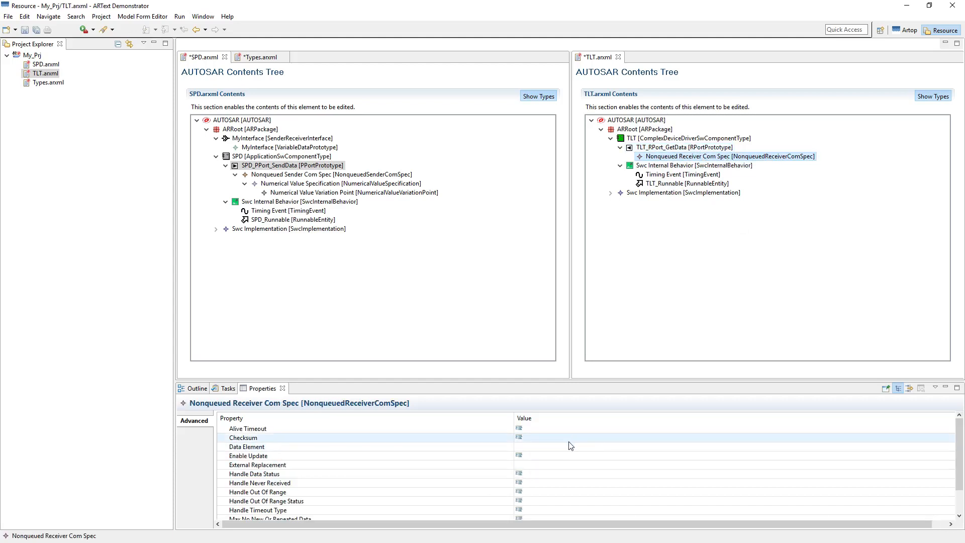
left_click(571, 447)
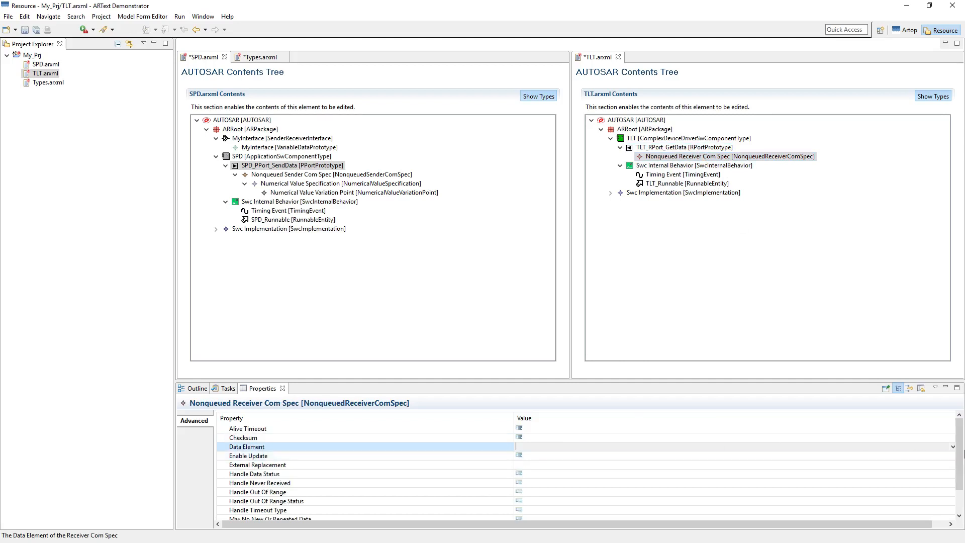
left_click(952, 447)
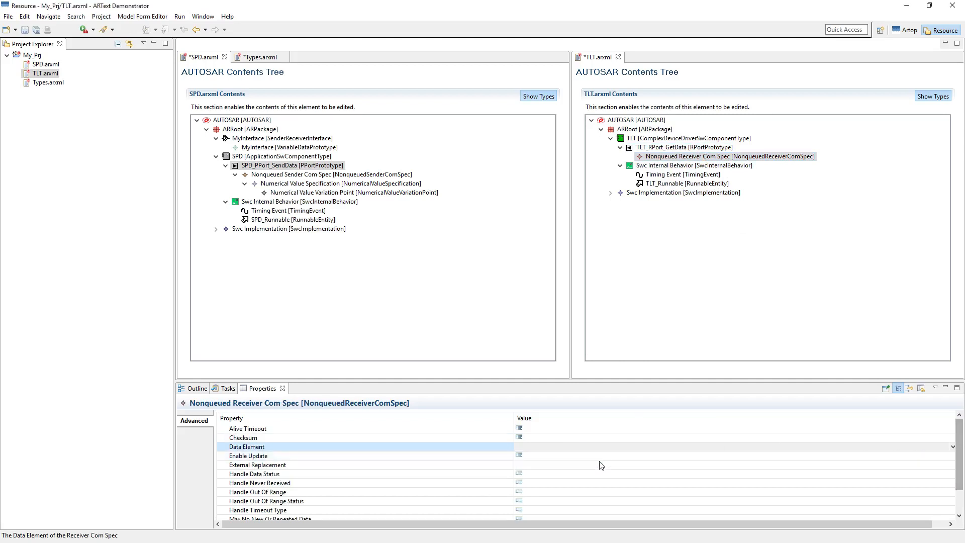
left_click(601, 463)
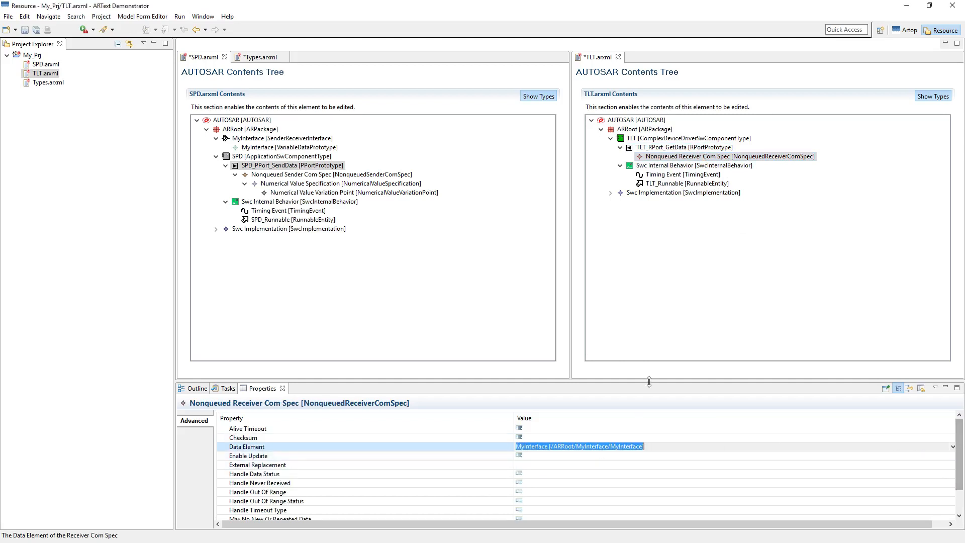
Step: Set the Required Interface of TLT_RPort_GetData to MyInterface [/ARRoot/MyInterface] and save the file
left_click(672, 148)
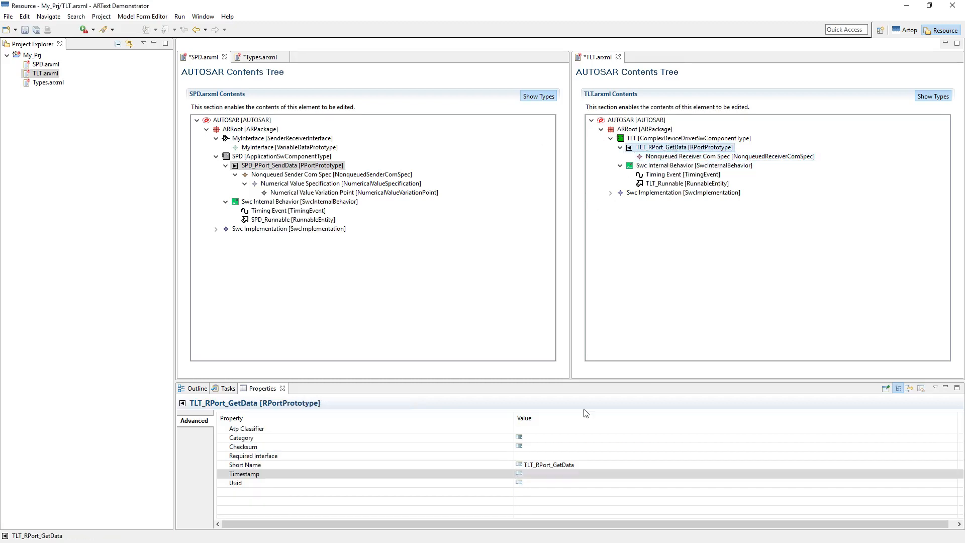
left_click(548, 456)
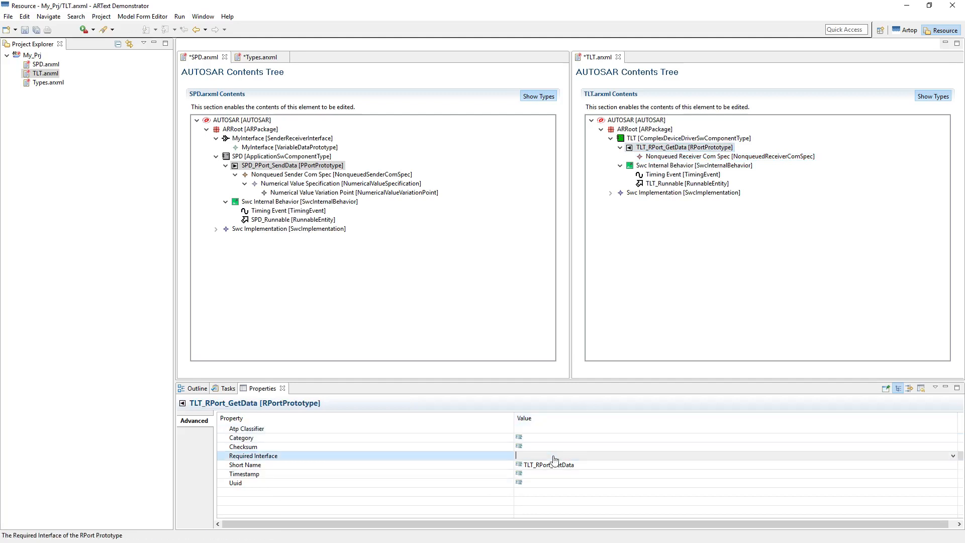
left_click(953, 456)
left_click(637, 473)
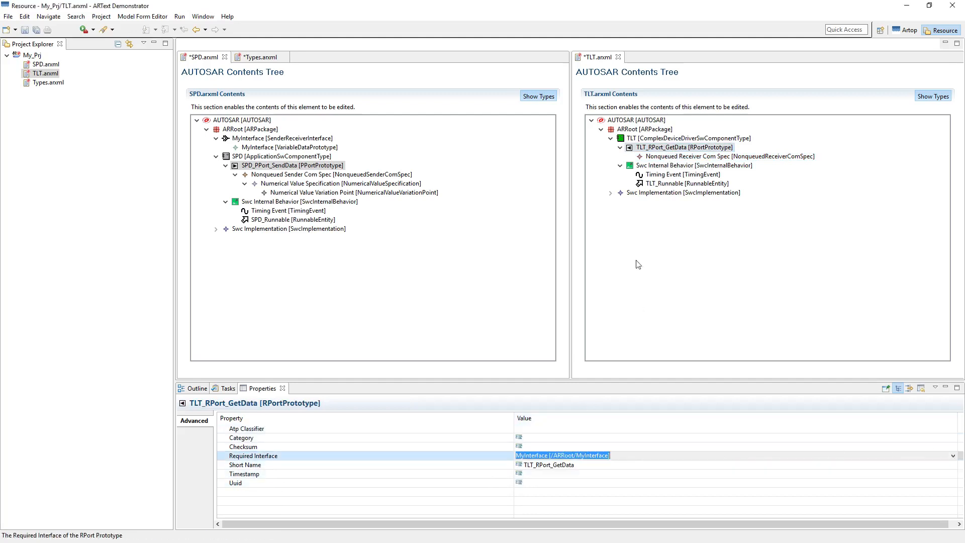
left_click(651, 157)
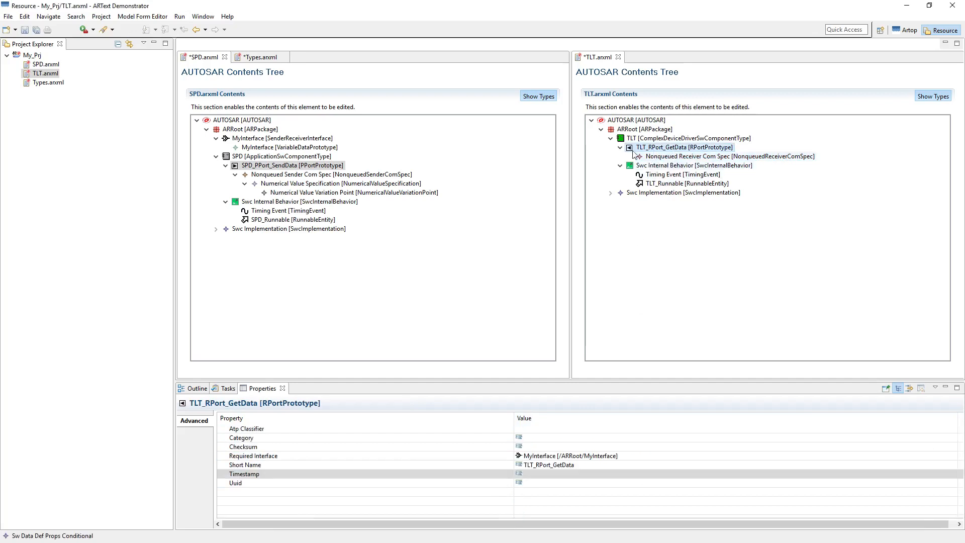
left_click(24, 29)
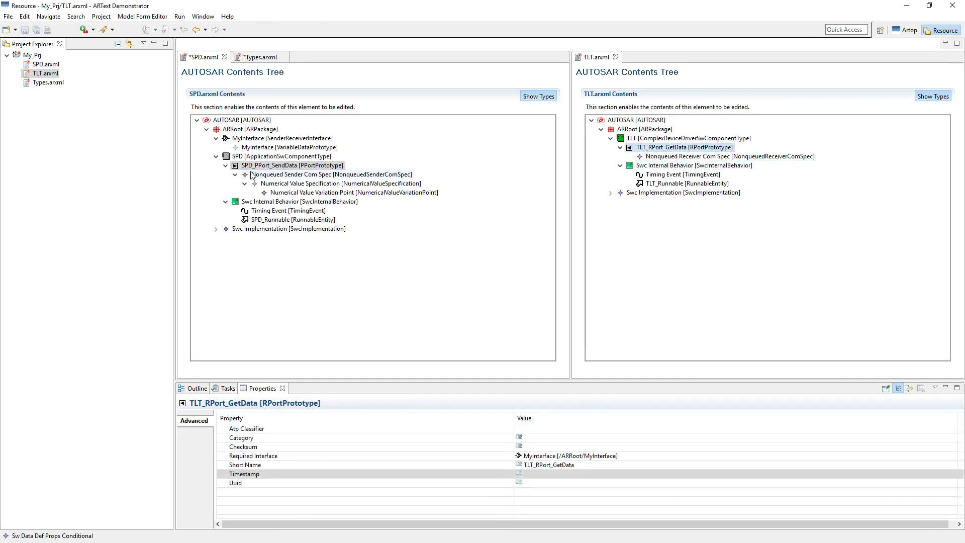
Step: Set the Provided Interface of SPD_PPort_SendData to MyInterface [/ARRoot/MyInterface] and save the file
left_click(266, 167)
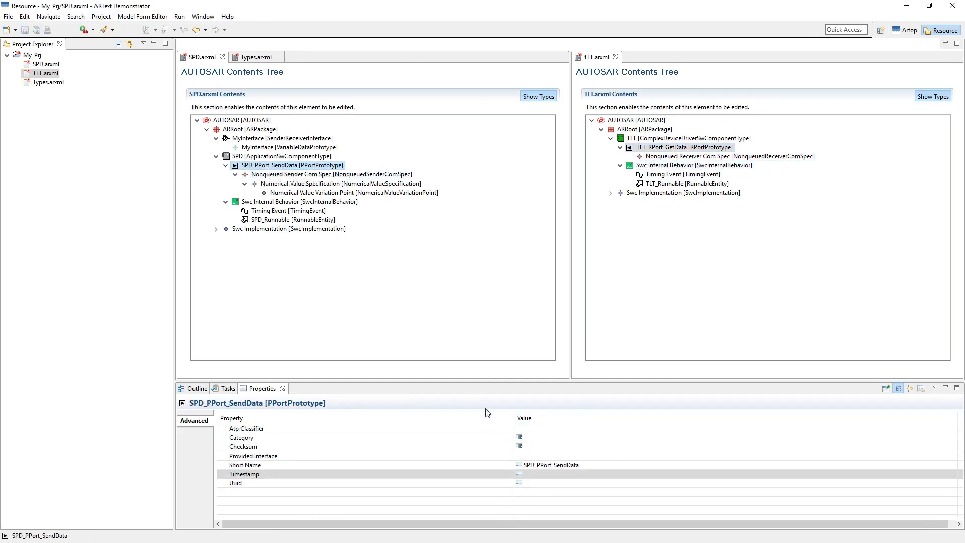
left_click(538, 456)
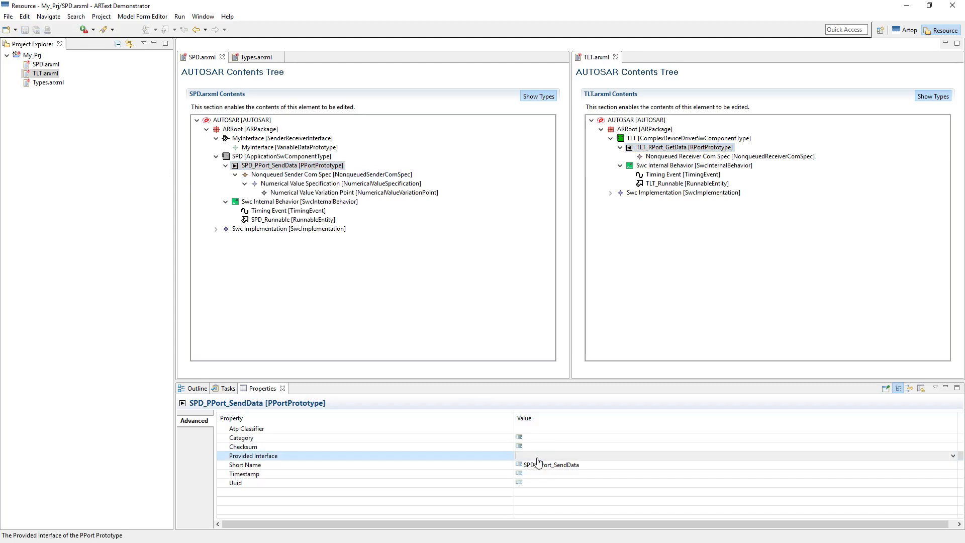
left_click(952, 457)
left_click(568, 467)
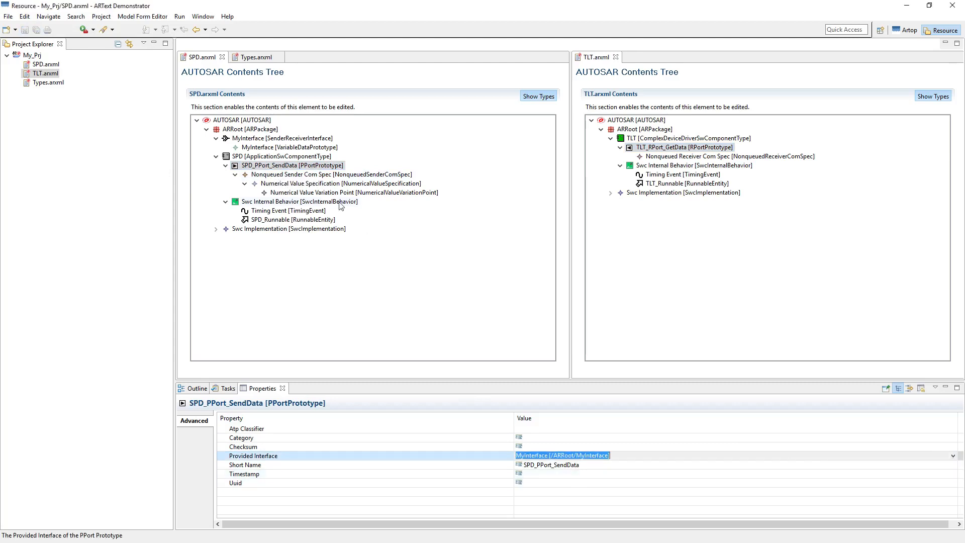
left_click(304, 166)
left_click(26, 31)
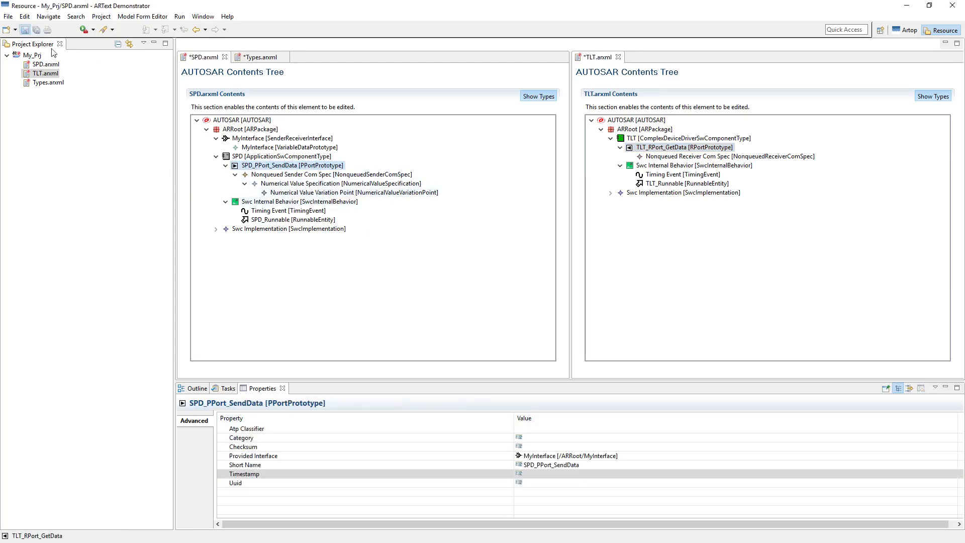
Step: Add a Numerical Value Specification as the init value of the TLT port's Nonqueued Receiver Com Spec
left_click(673, 156)
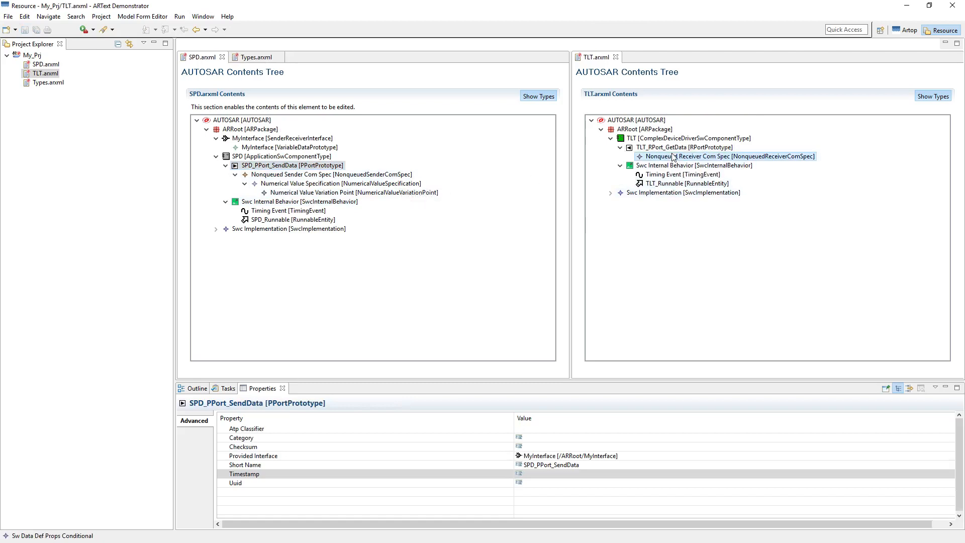
right_click(674, 156)
mouse_move(761, 158)
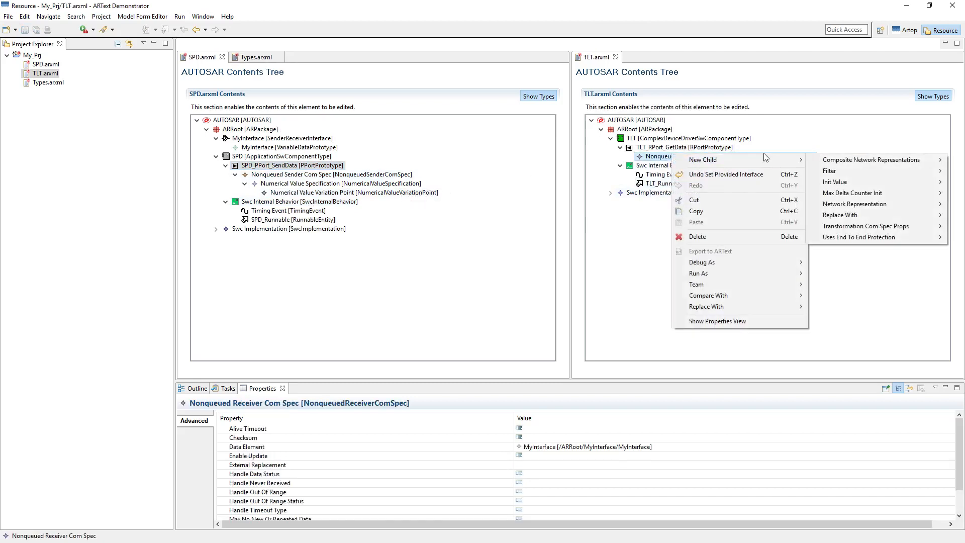
left_click(647, 158)
right_click(649, 160)
mouse_move(763, 166)
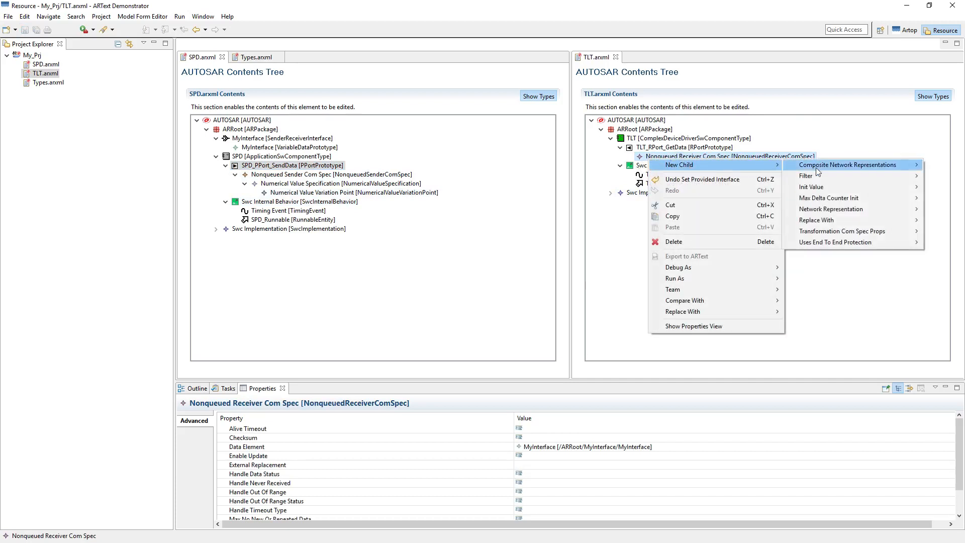
mouse_move(837, 195)
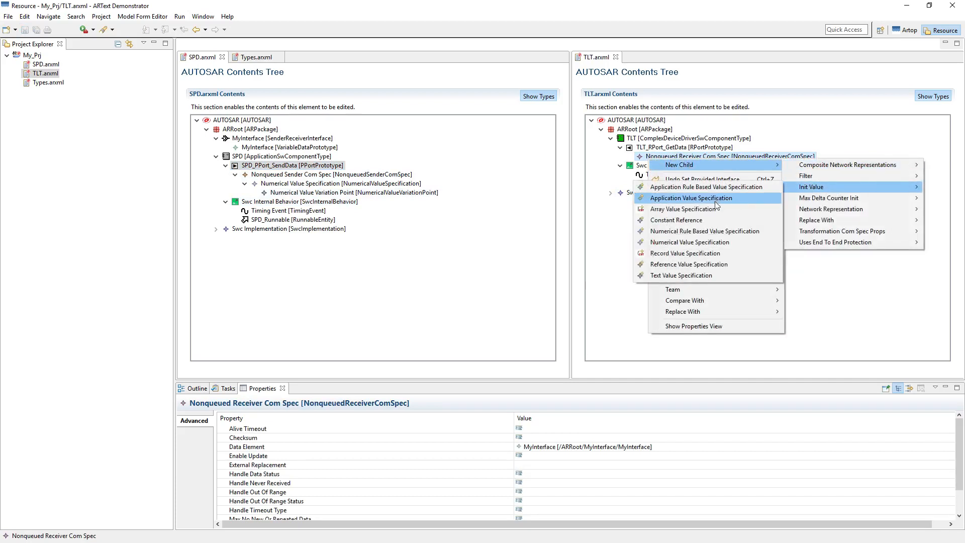
left_click(715, 243)
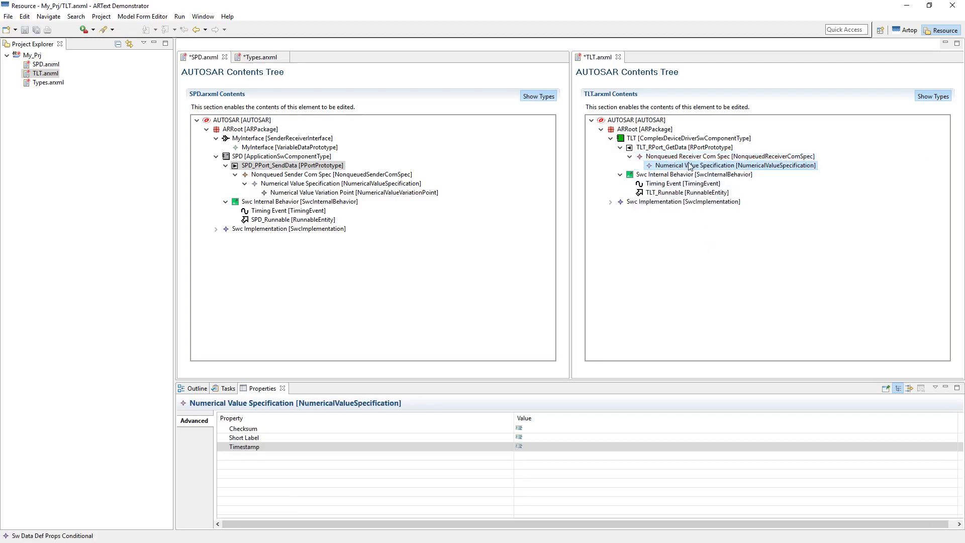
Step: Add a Numerical Value Variation Point as the value of the TLT port's Numerical Value Specification
right_click(689, 166)
mouse_move(722, 174)
mouse_move(872, 174)
left_click(813, 171)
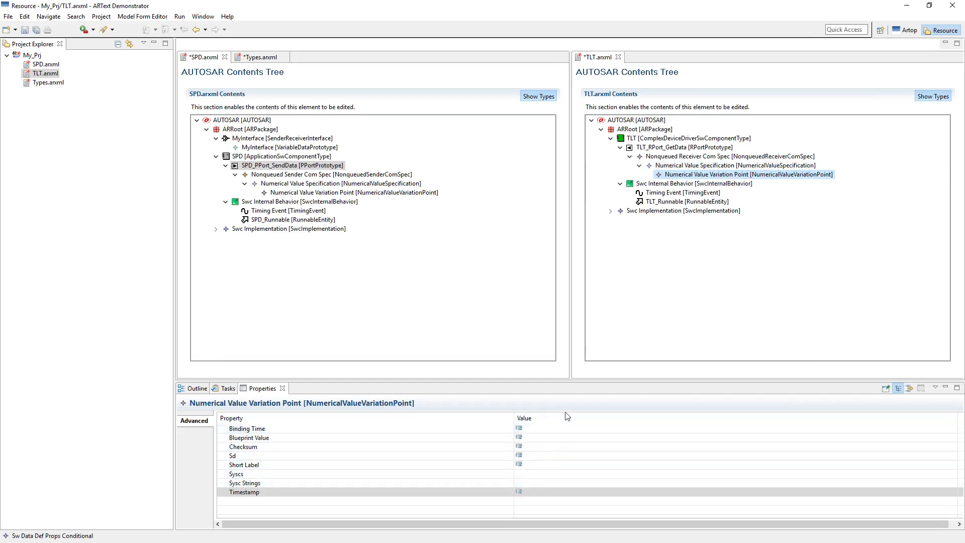
left_click(719, 157)
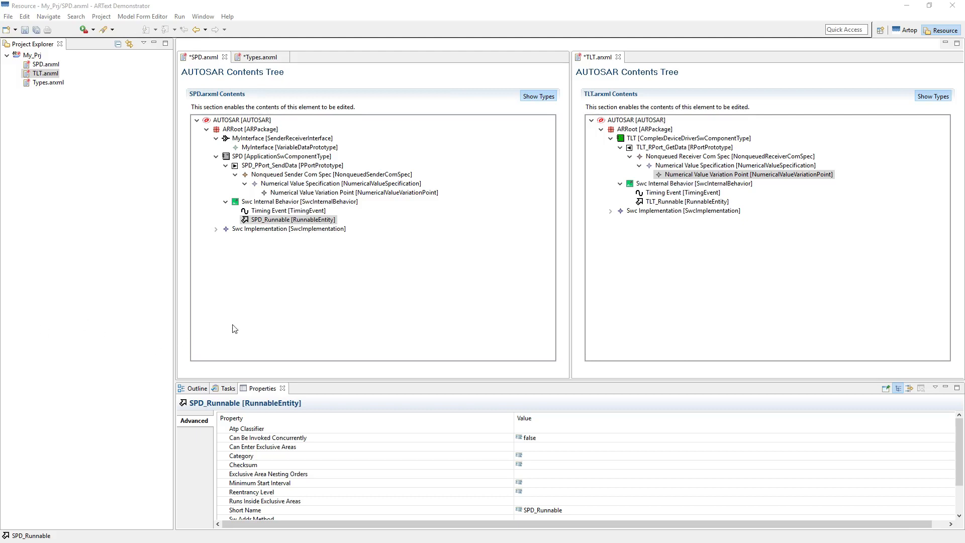
Step: Examine the properties of SPD's internal behavior, its SPD_Runnable and the Timing Event that starts it
left_click(288, 202)
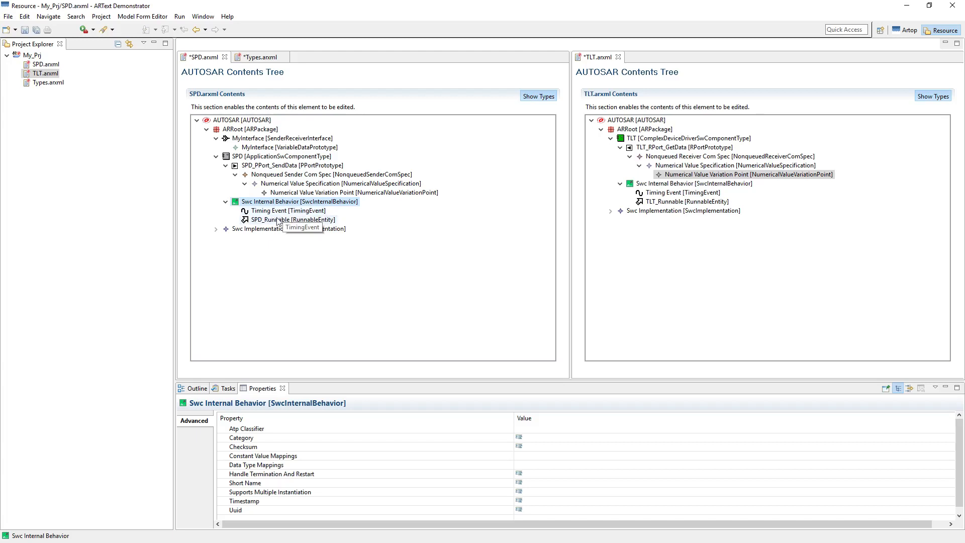
left_click(271, 222)
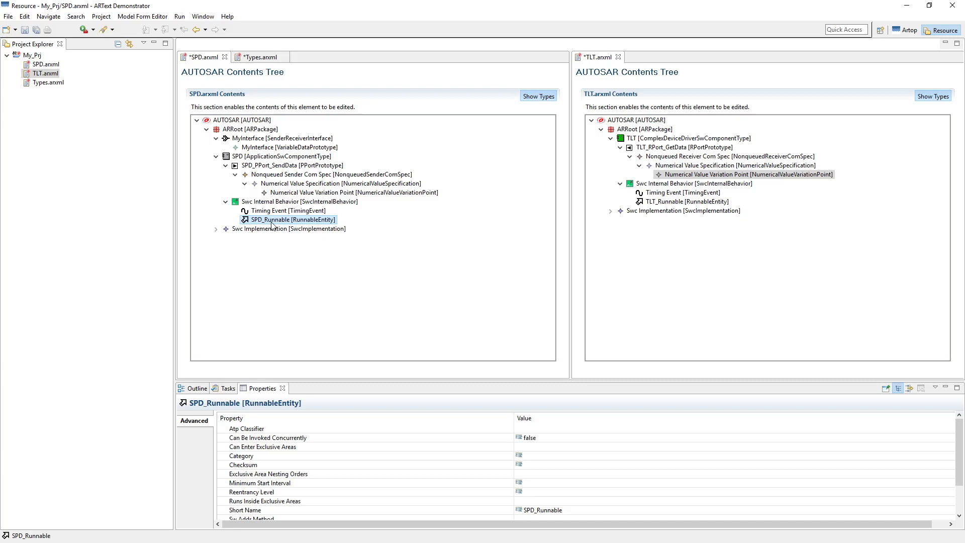
left_click(277, 212)
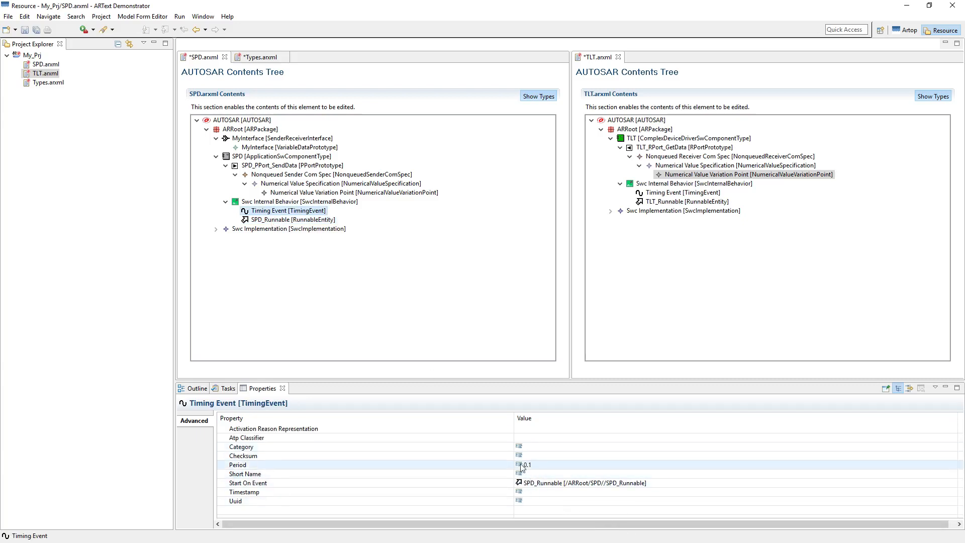
Step: Add a Variable Access to SPD_Runnable as one of its Data Send Points
left_click(287, 221)
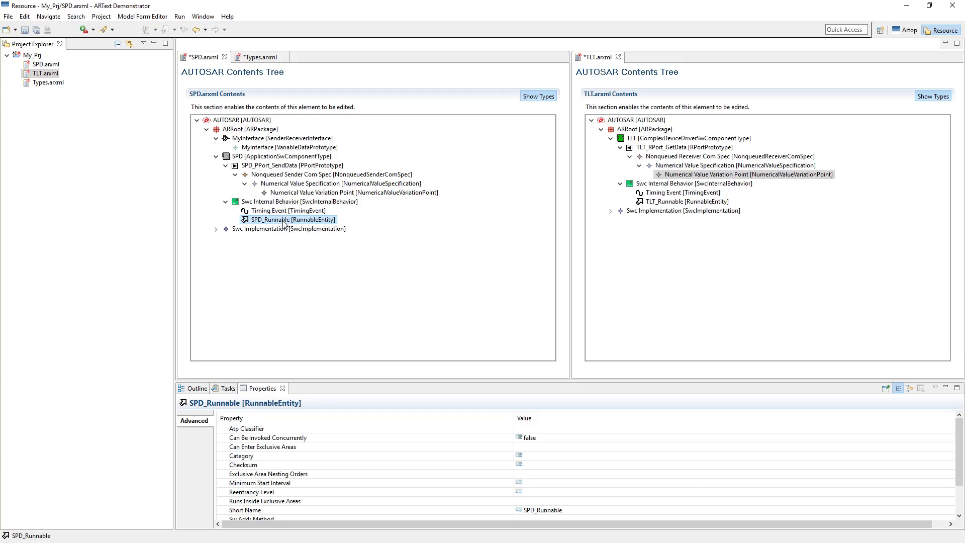
right_click(285, 223)
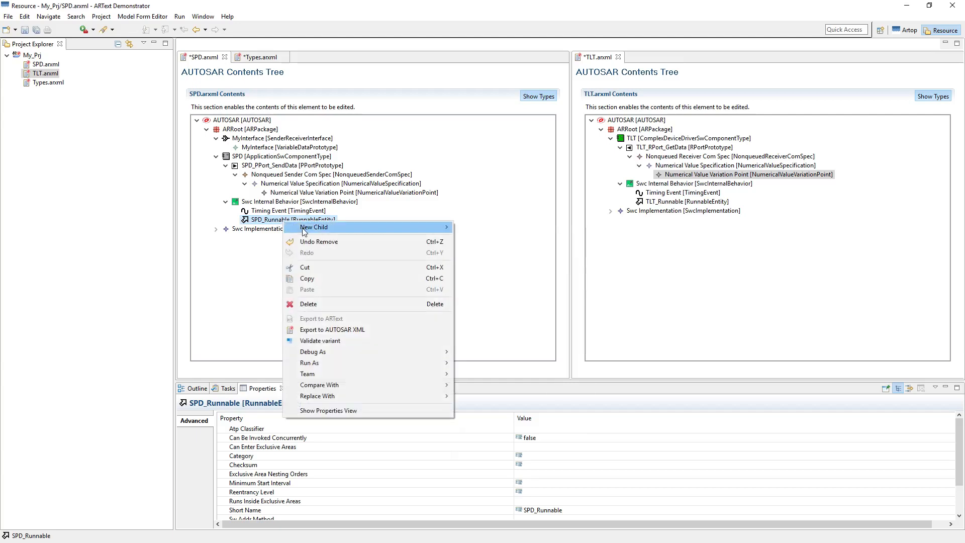
mouse_move(304, 231)
mouse_move(438, 227)
mouse_move(512, 385)
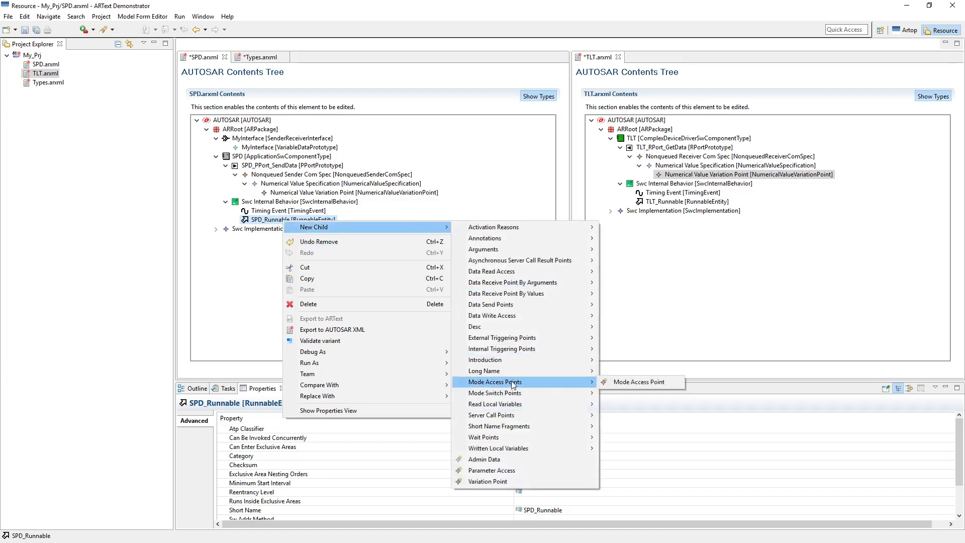
mouse_move(539, 350)
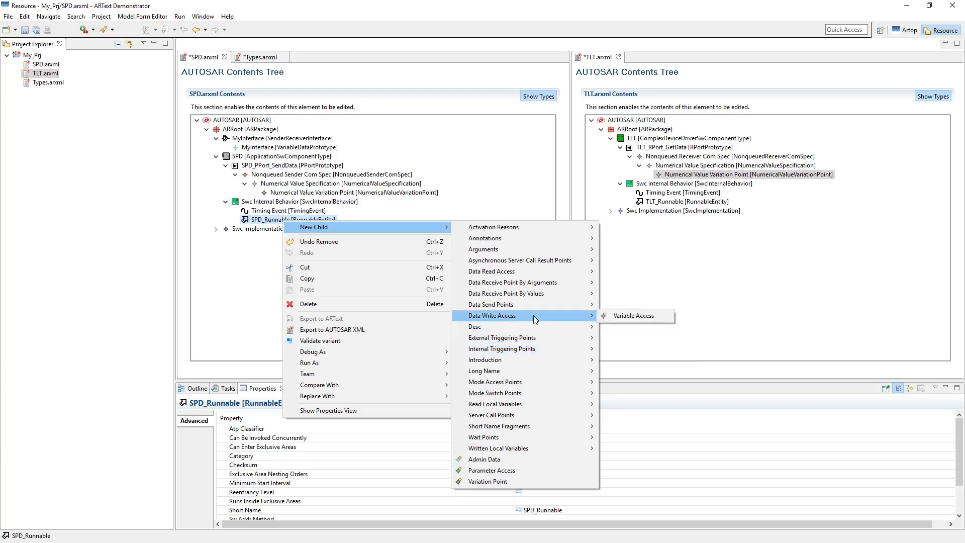
left_click(632, 315)
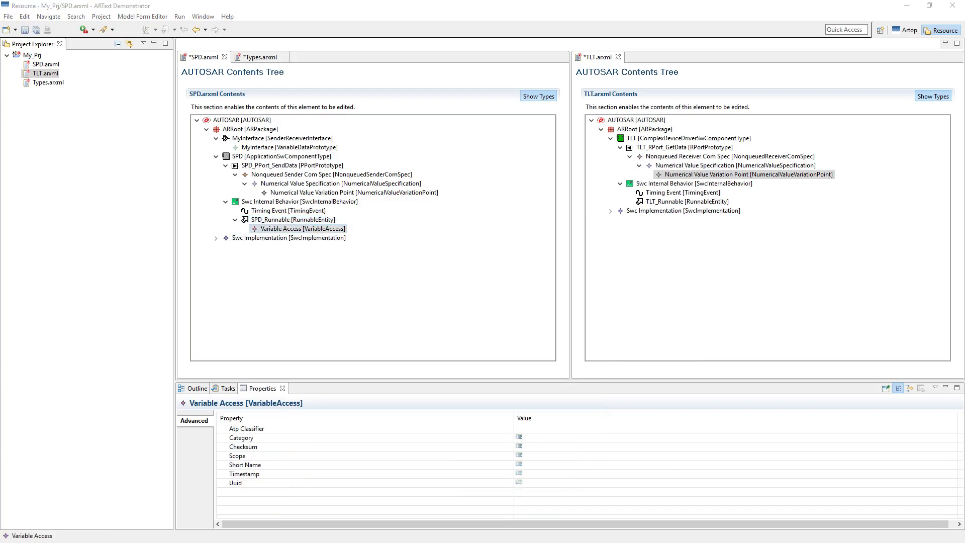
Step: Add an Autosar Variable Ref as the accessed variable of SPD_Runnable's Variable Access
right_click(299, 230)
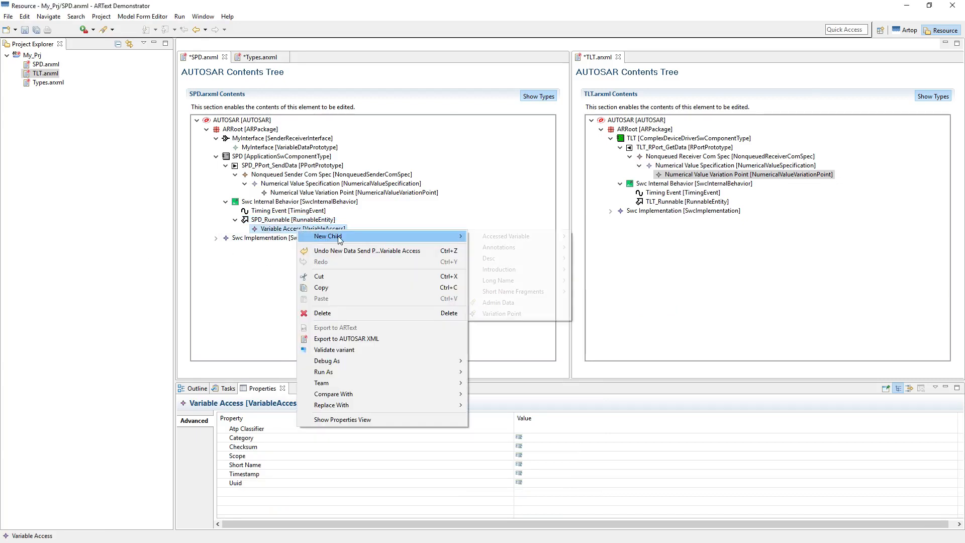
mouse_move(339, 238)
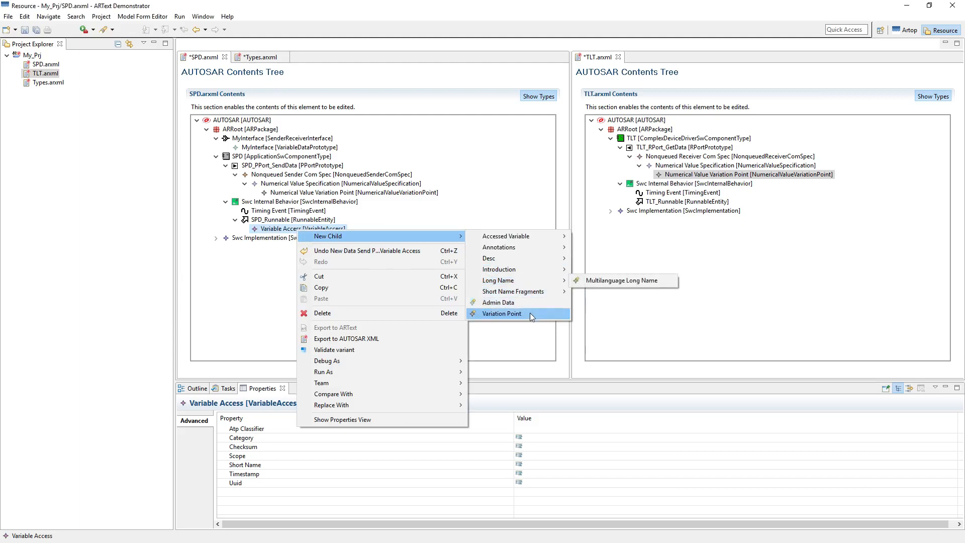
mouse_move(554, 235)
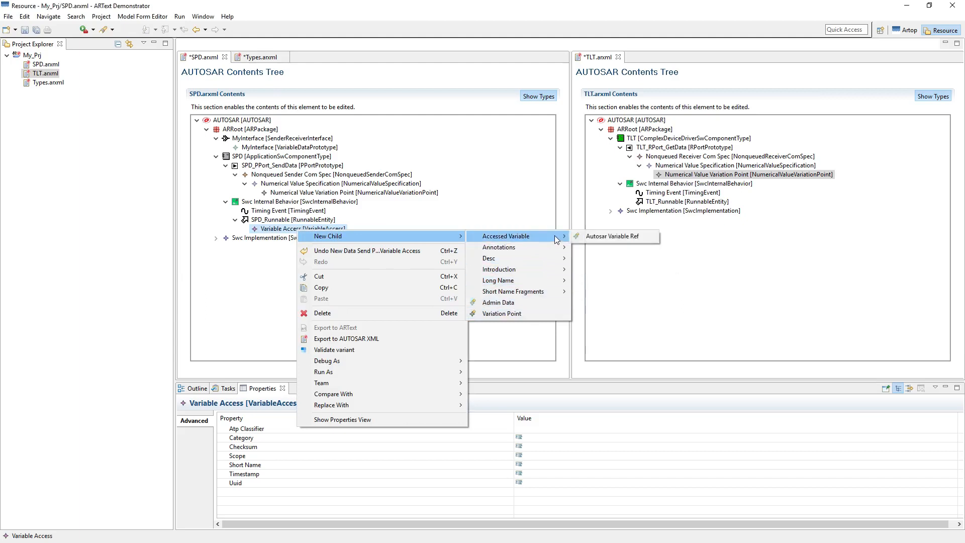
left_click(609, 236)
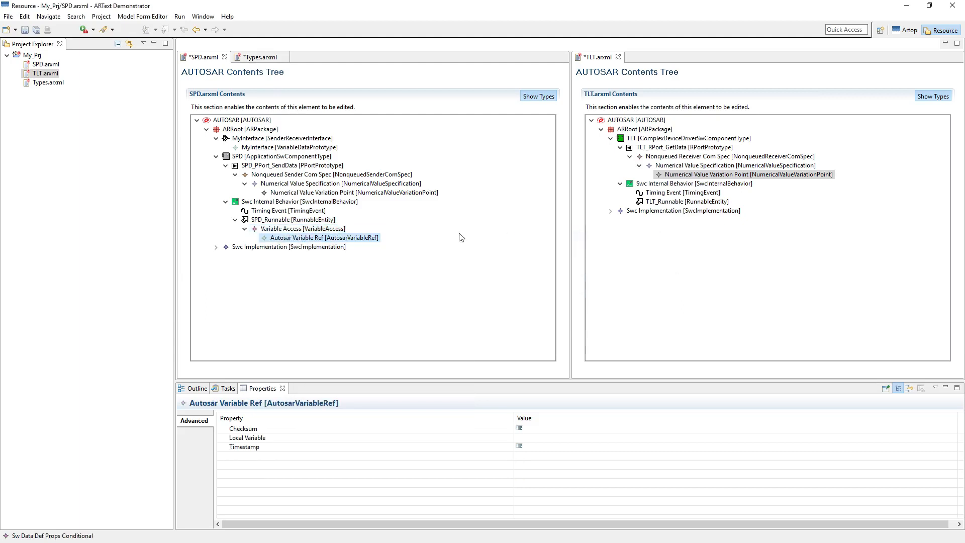
Step: Add a Variable In Atomic SWC Type Instance Ref as the Autosar Variable of SPD_Runnable's Autosar Variable Ref
right_click(358, 242)
mouse_move(389, 244)
mouse_move(593, 250)
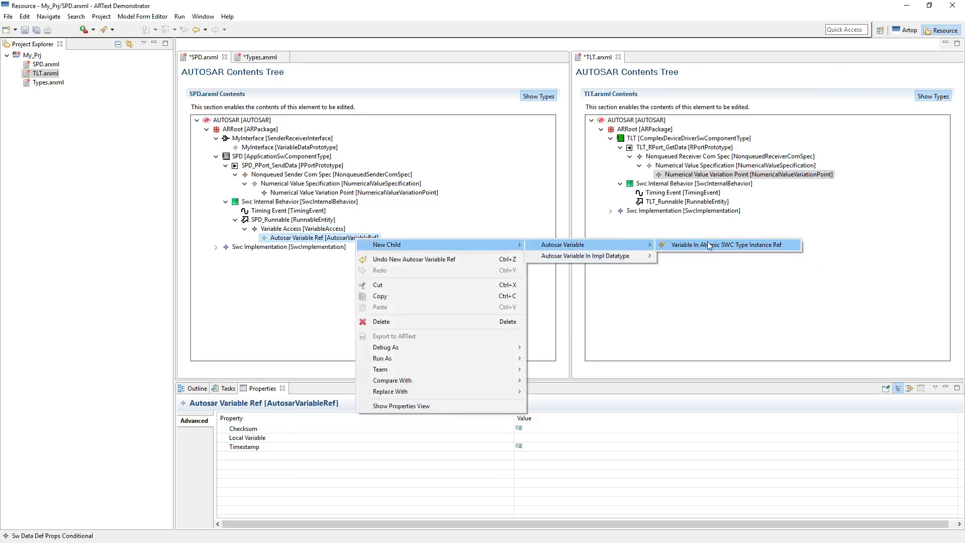
left_click(707, 244)
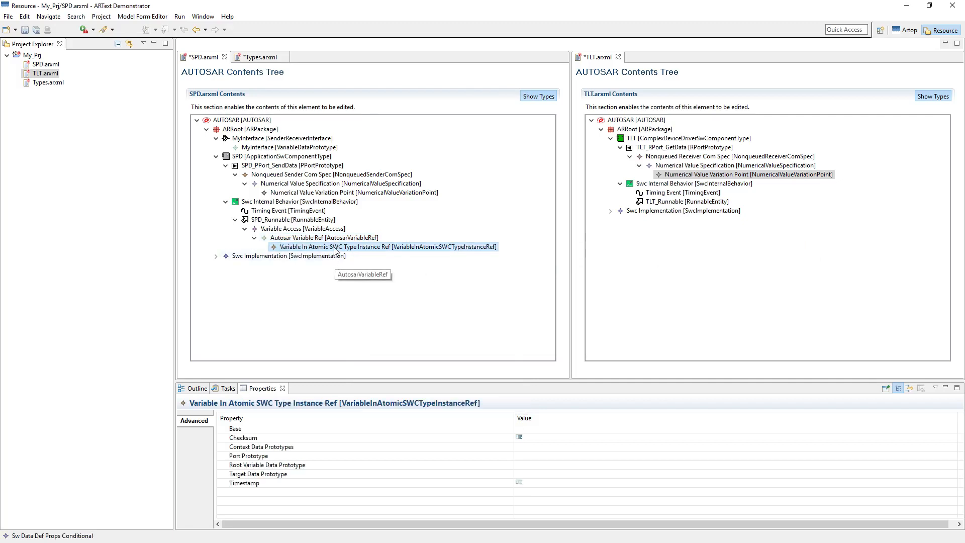
Step: Set the Port Prototype of SPD's Variable In Atomic SWC Type Instance Ref to SPD_PPort_SendData [/ARRoot/SPD/SPD_PPort_SendData] and save all files
left_click(538, 457)
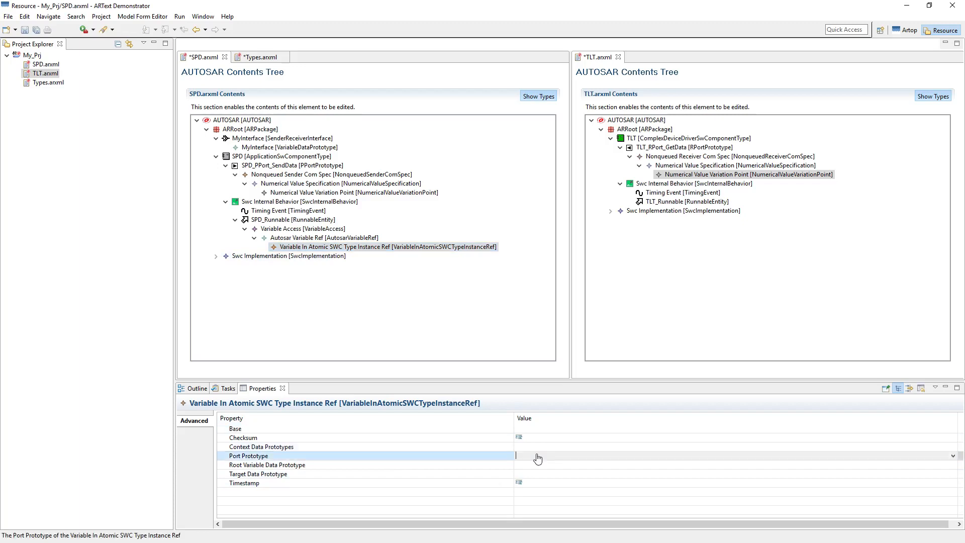
left_click(954, 458)
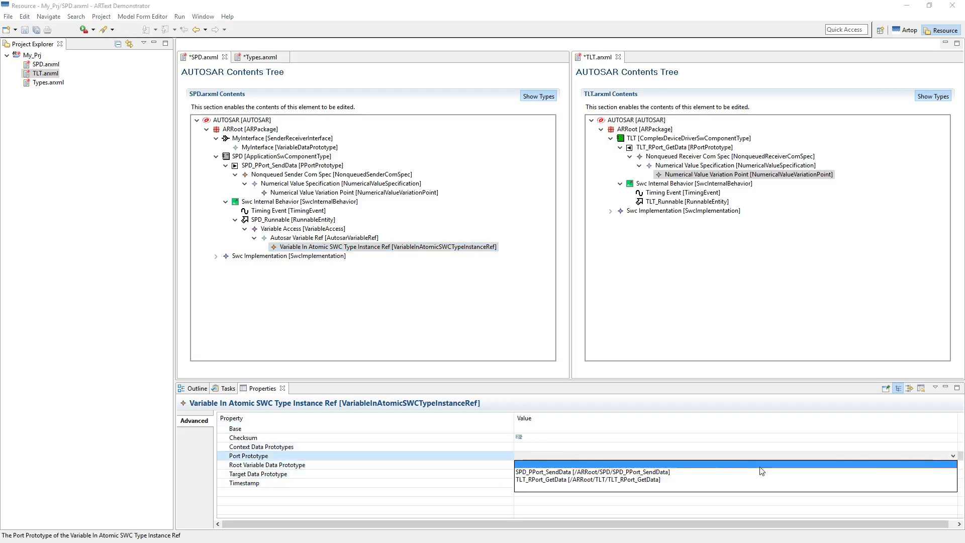
left_click(557, 471)
left_click(313, 239)
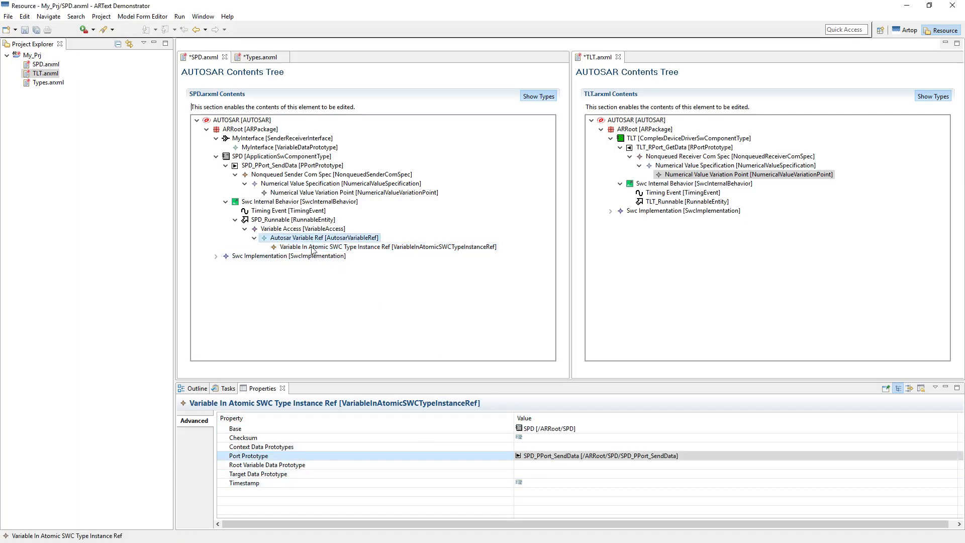
key("ctrl+shift+s")
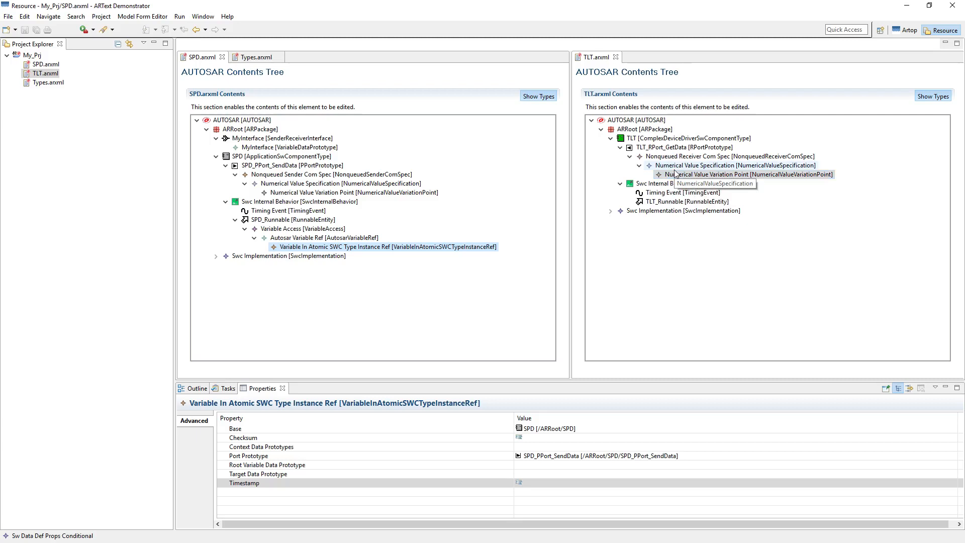
Step: Add a Variable Access to TLT_Runnable under Data Receive Point By Values
left_click(674, 203)
right_click(674, 203)
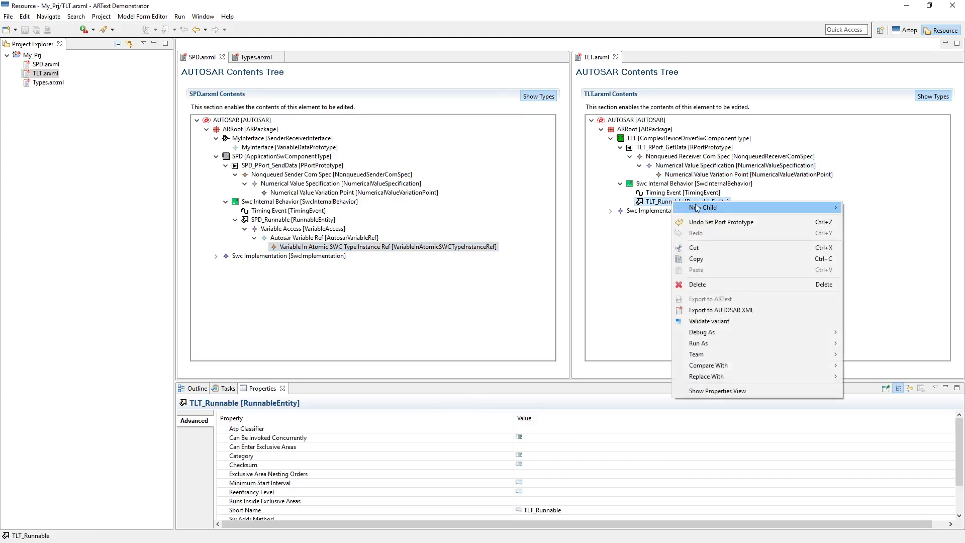
mouse_move(730, 210)
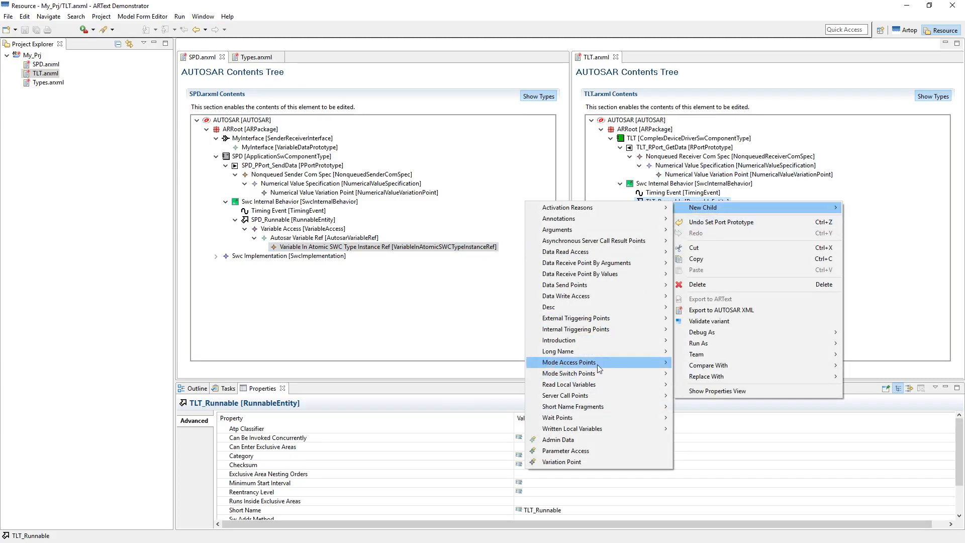
mouse_move(597, 364)
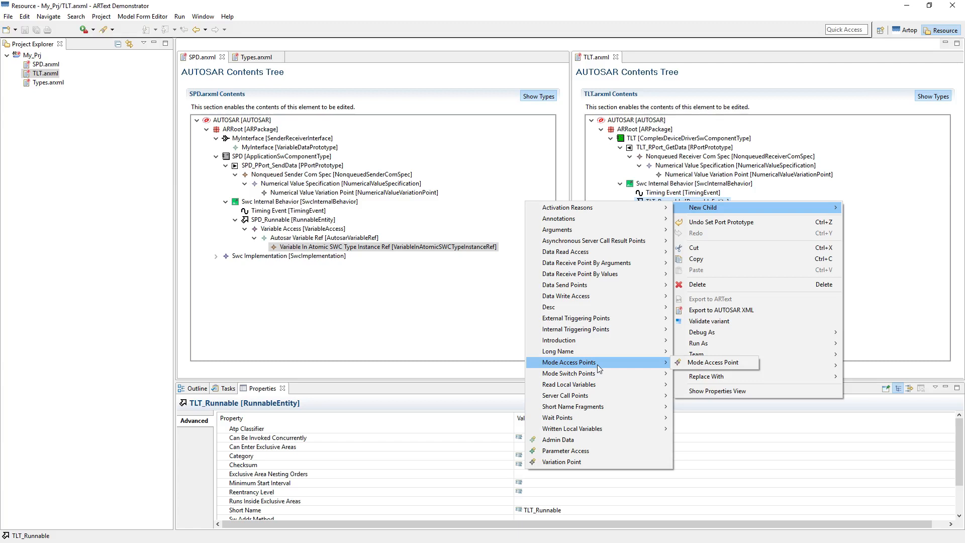
mouse_move(611, 275)
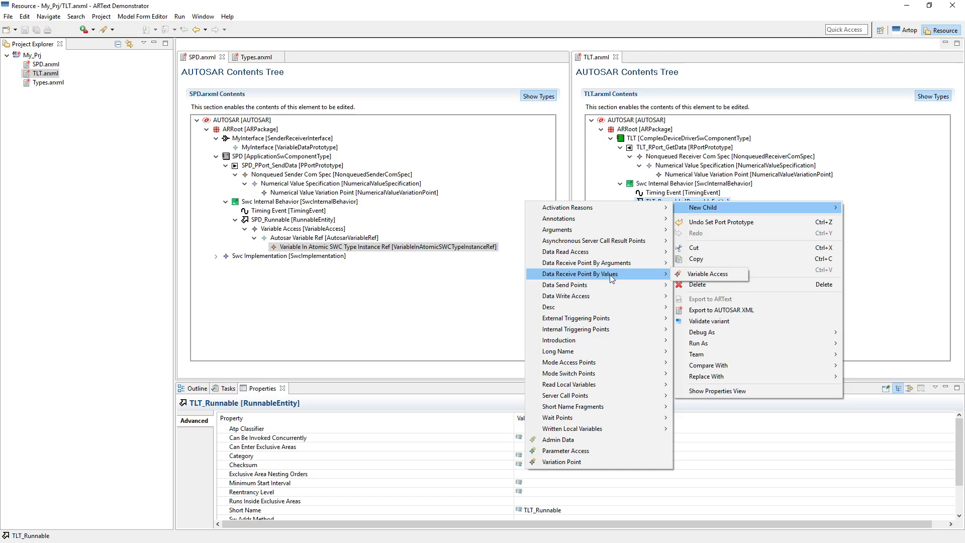
mouse_move(622, 275)
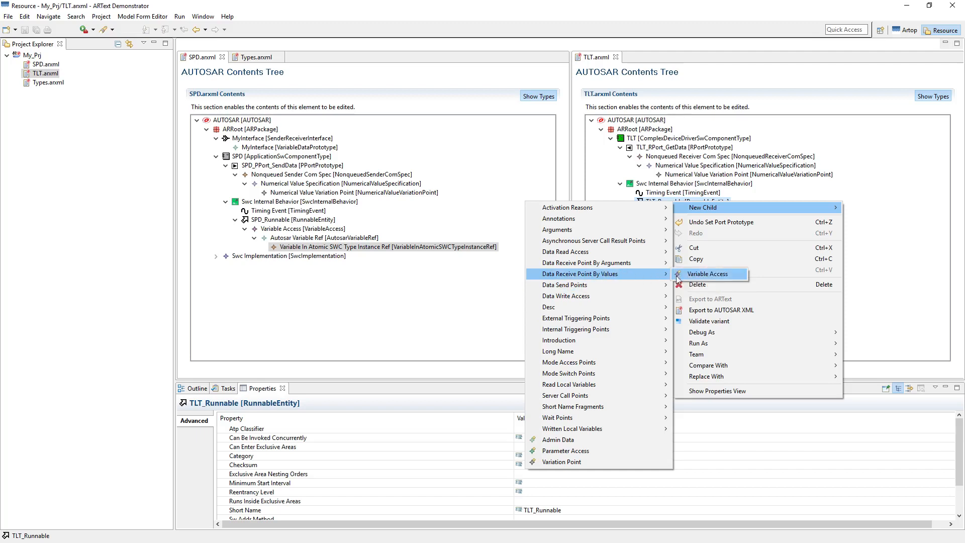
left_click(702, 276)
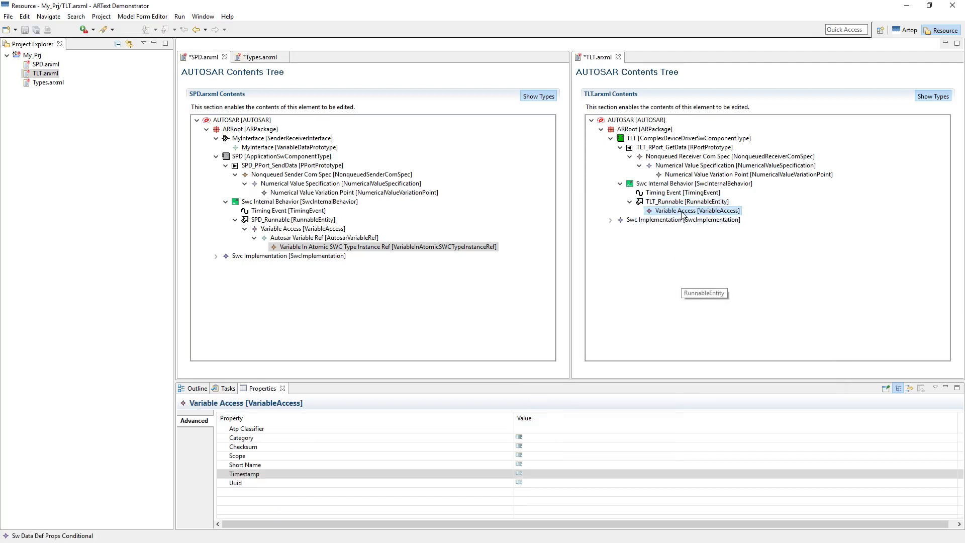
Step: Add an Autosar Variable Ref as the accessed variable of TLT_Runnable's Variable Access
right_click(682, 213)
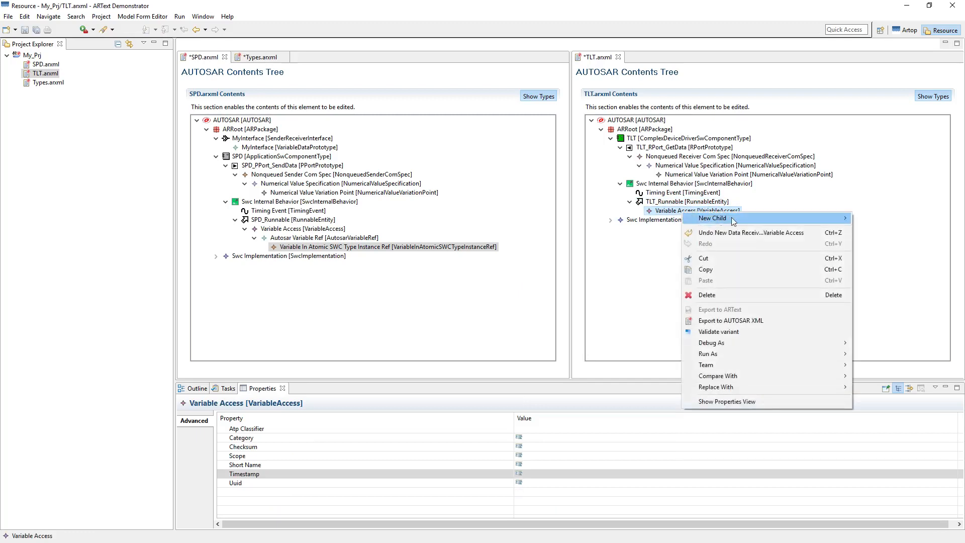
mouse_move(730, 217)
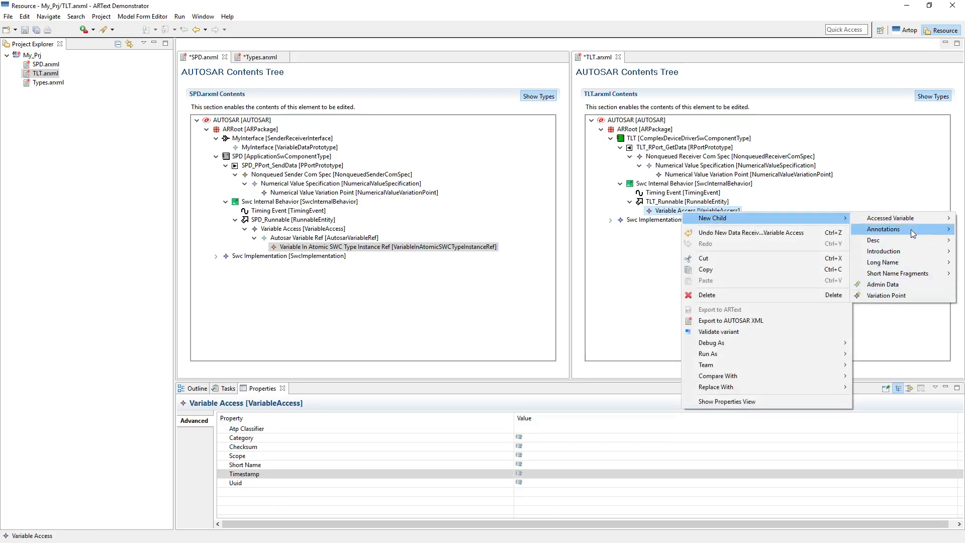
mouse_move(915, 214)
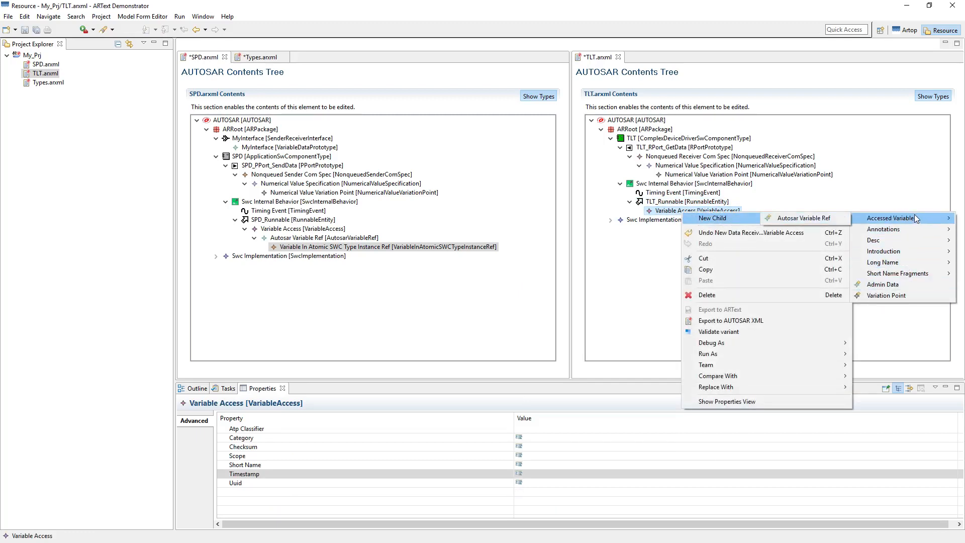
left_click(829, 219)
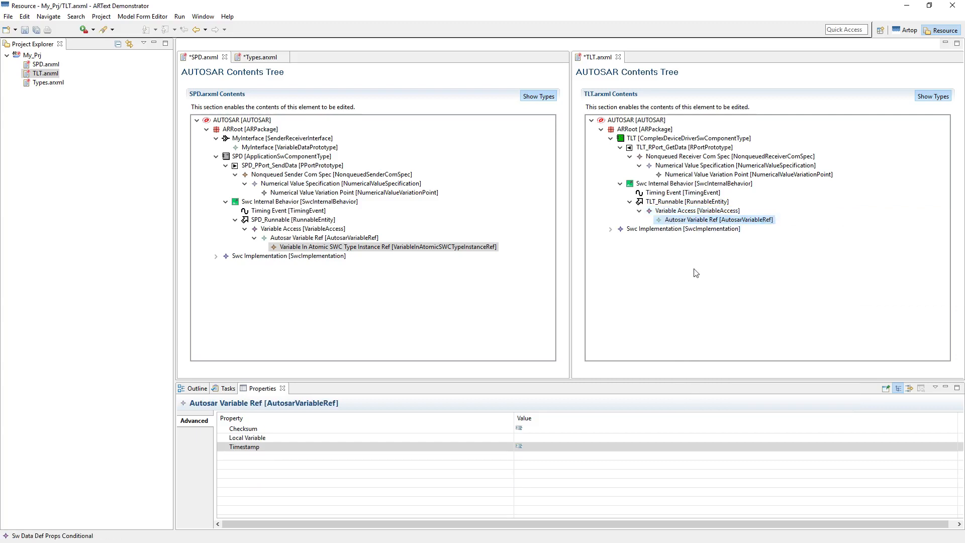
Step: Add a Variable In Atomic SWC Type Instance Ref as the Autosar Variable of TLT_Runnable's Autosar Variable Ref
right_click(762, 223)
mouse_move(788, 229)
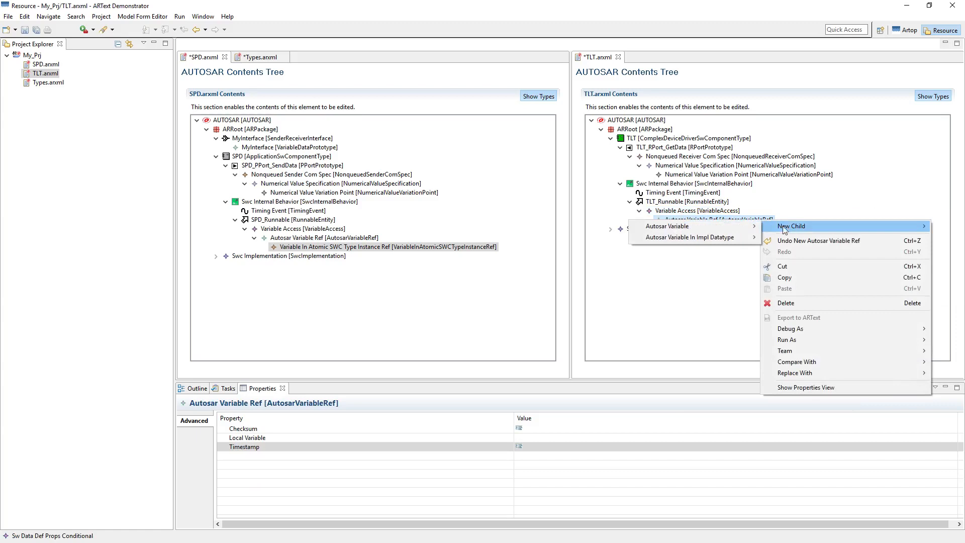
mouse_move(736, 230)
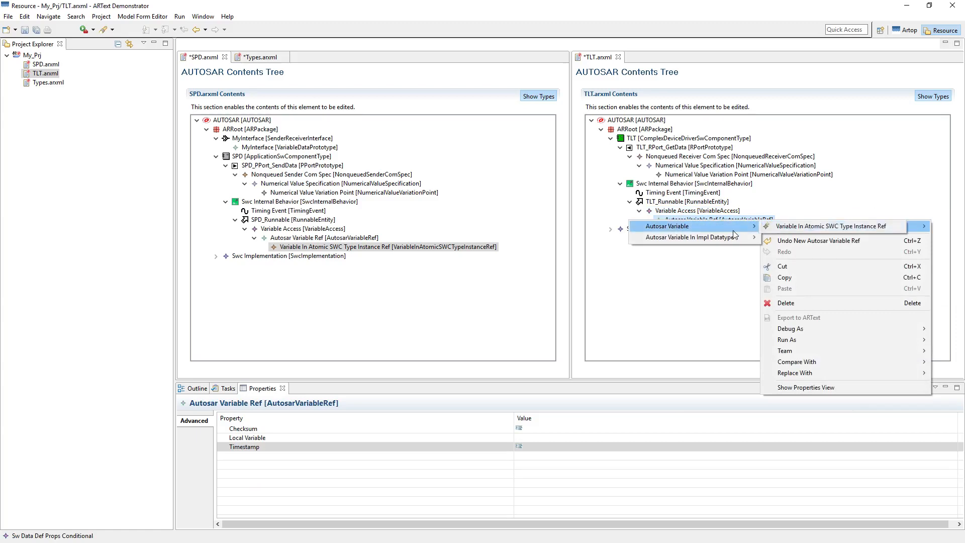
left_click(790, 229)
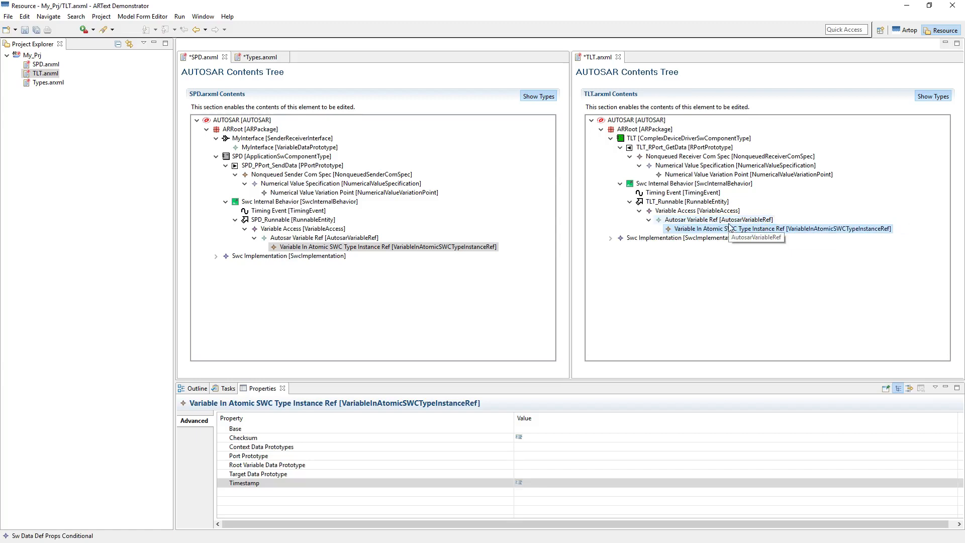
Step: Set the Port Prototype of TLT's Variable In Atomic SWC Type Instance Ref to TLT_RPort_GetData [/ARRoot/TLT/TLT_RPort_GetData] and save the file
left_click(330, 460)
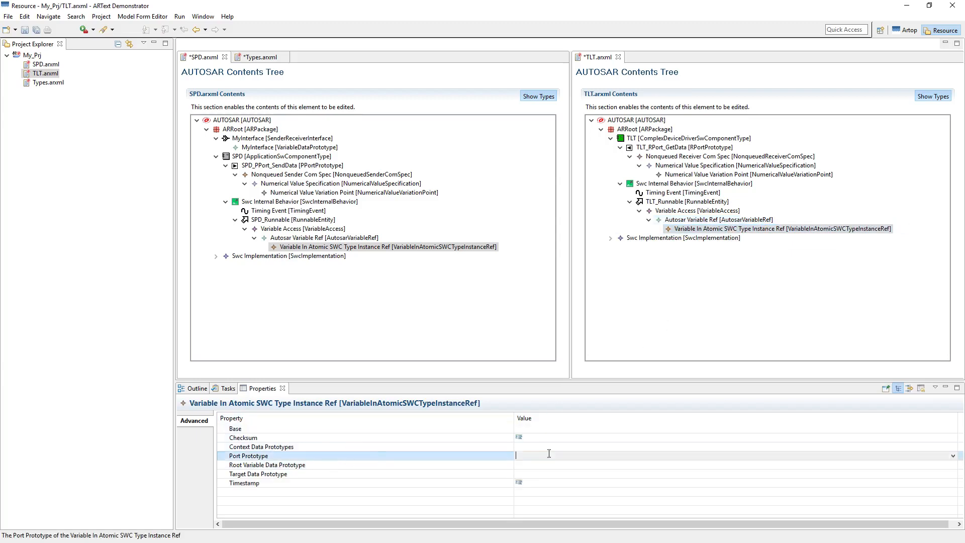
left_click(551, 456)
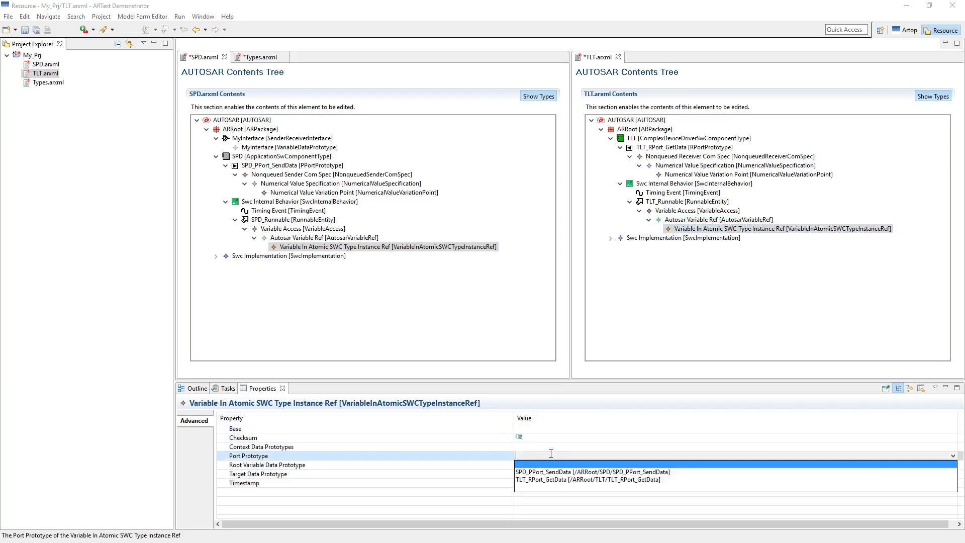
left_click(548, 480)
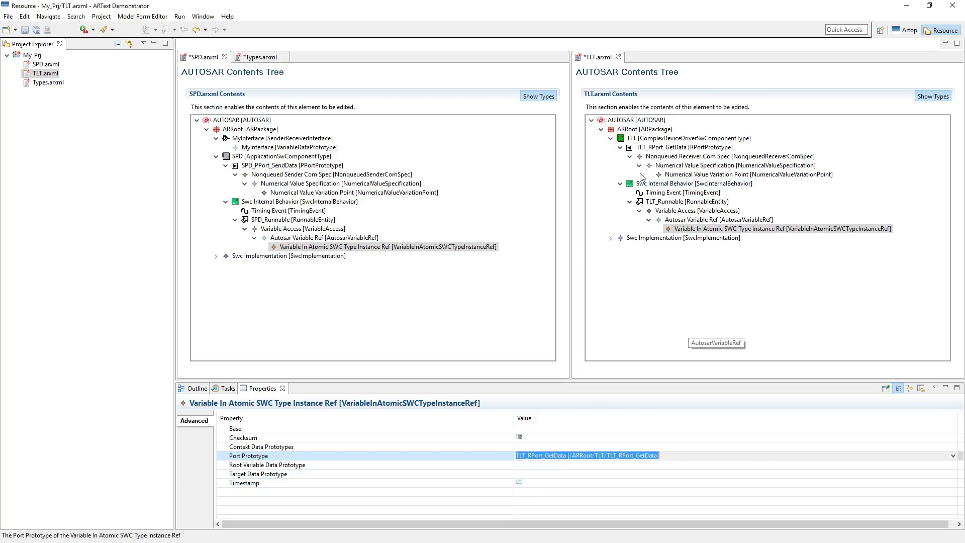
left_click(676, 229)
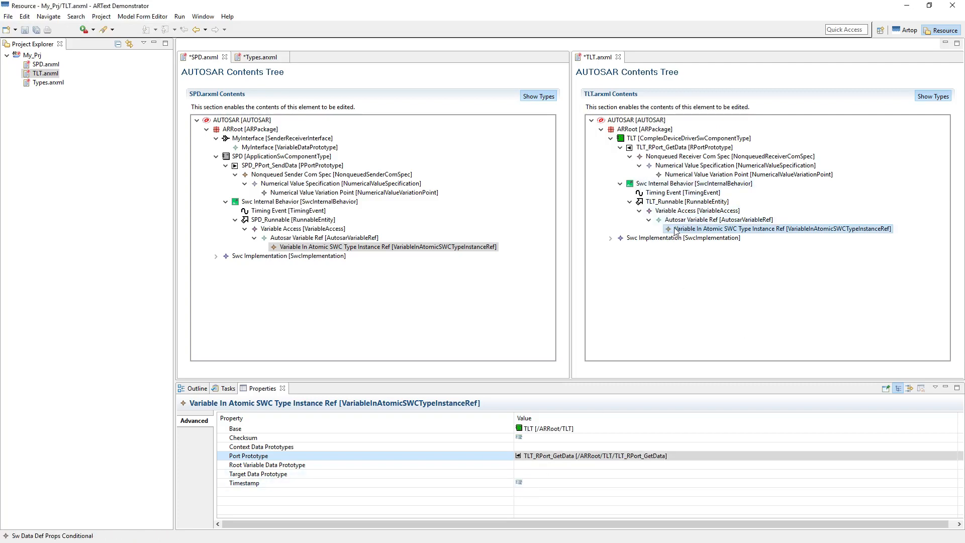
left_click(24, 30)
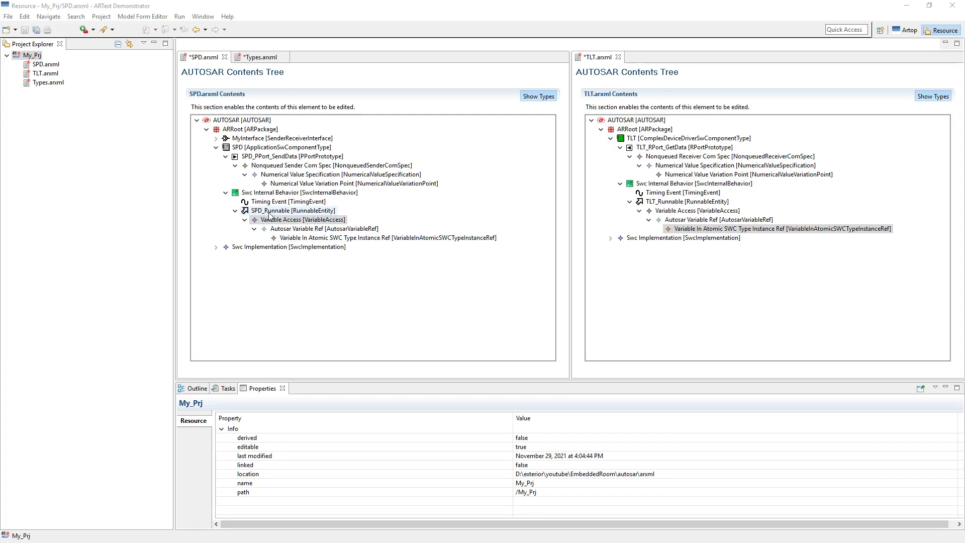
Step: Create a new AUTOSAR file named Connections.arxml in My_Prj, with an ARPackage called ARRoot
right_click(40, 56)
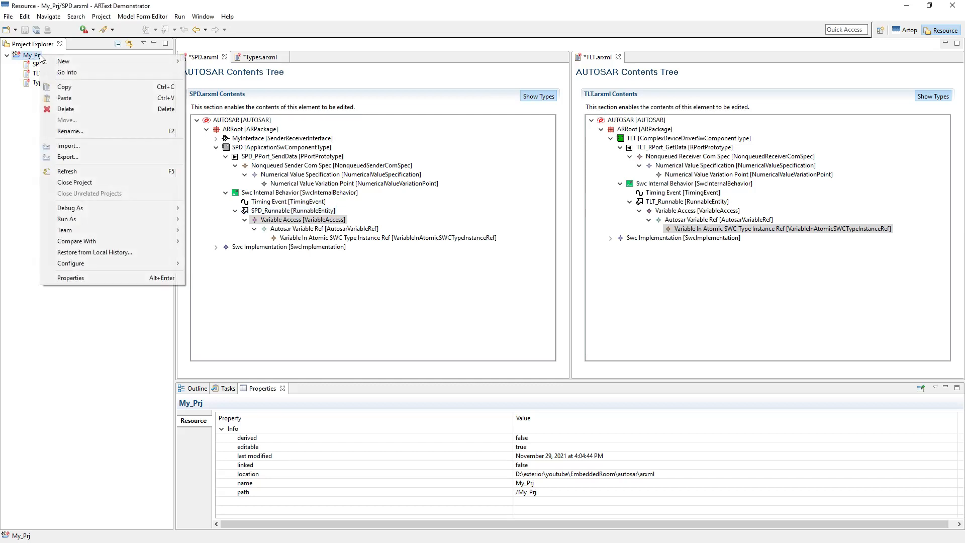
mouse_move(81, 62)
left_click(209, 116)
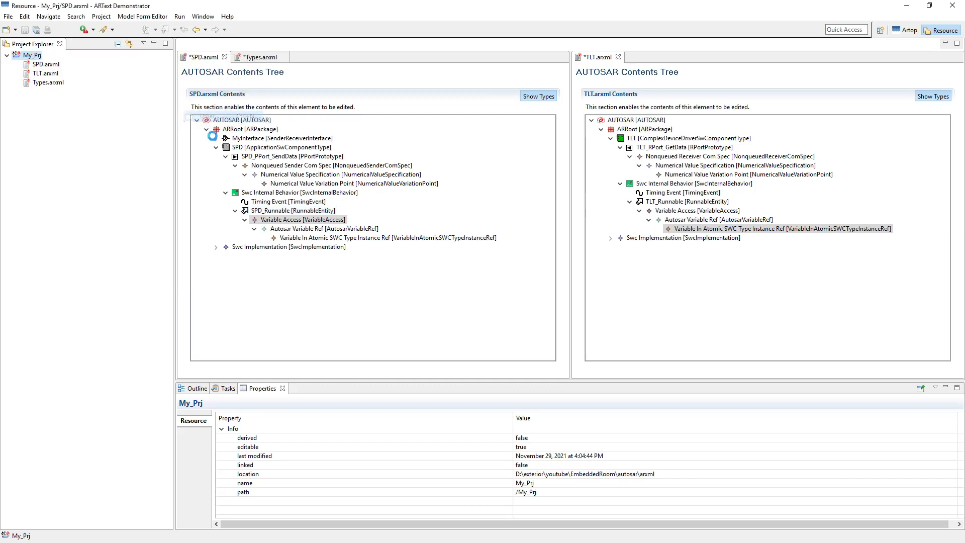
left_click(415, 223)
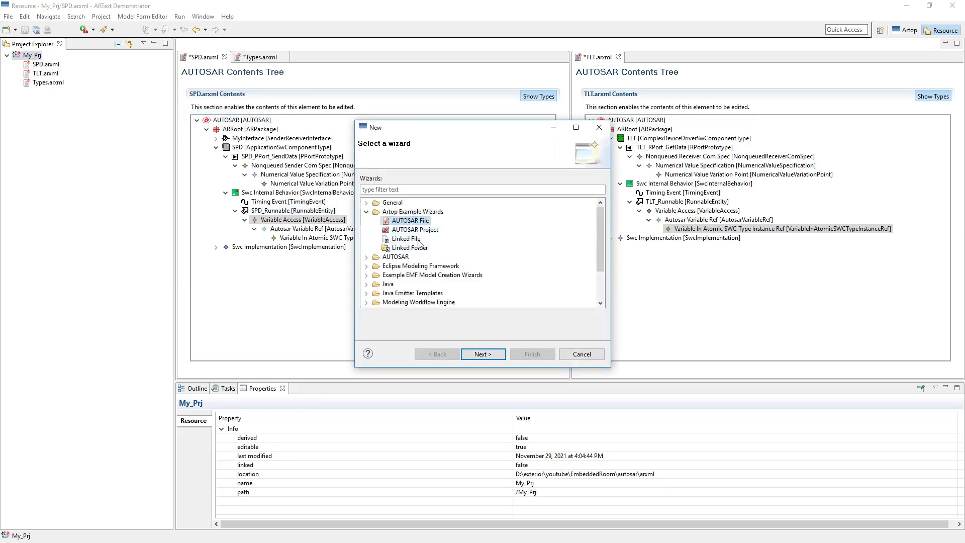
left_click(478, 353)
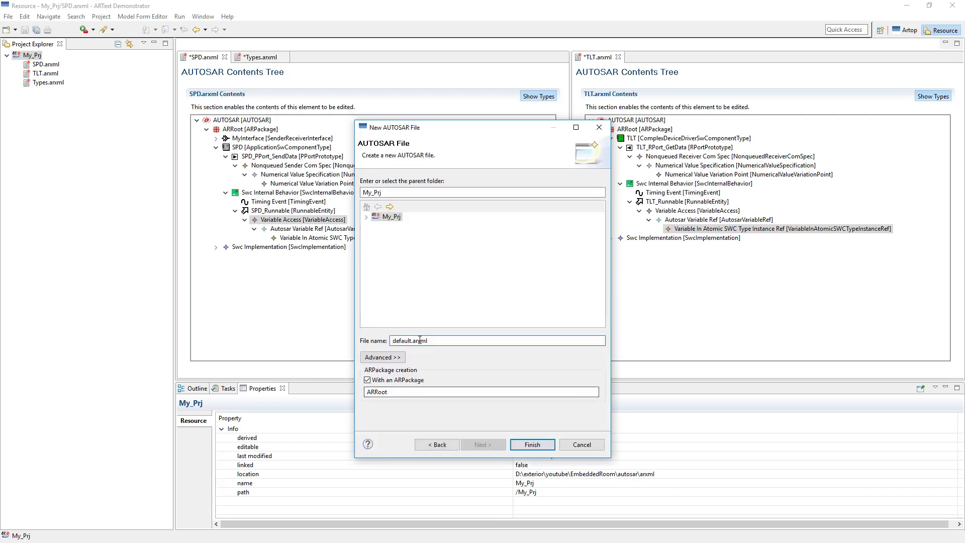
key("BackSpace")
key("BackSpace")
key("BackSpace")
key("BackSpace")
key("BackSpace")
key("BackSpace")
key("BackSpace")
type("Connections")
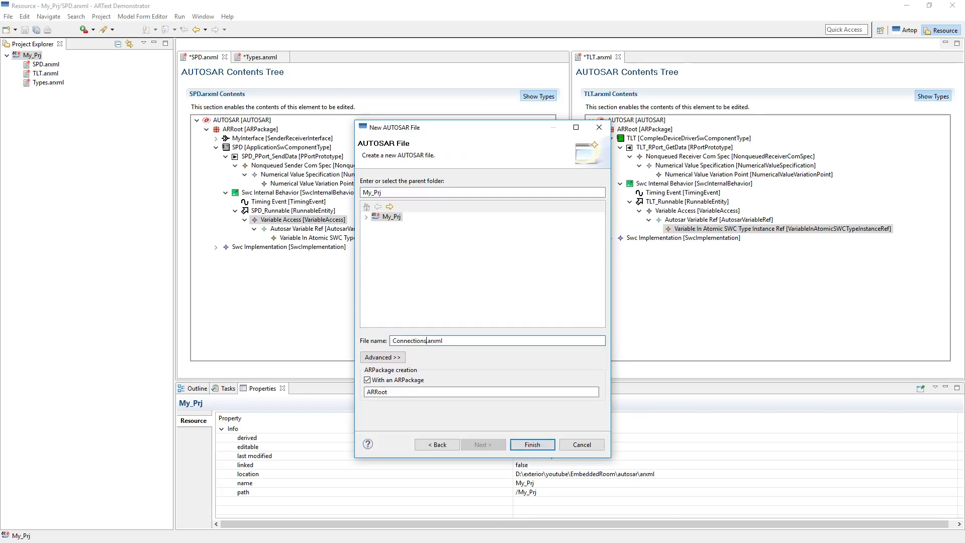
left_click(533, 445)
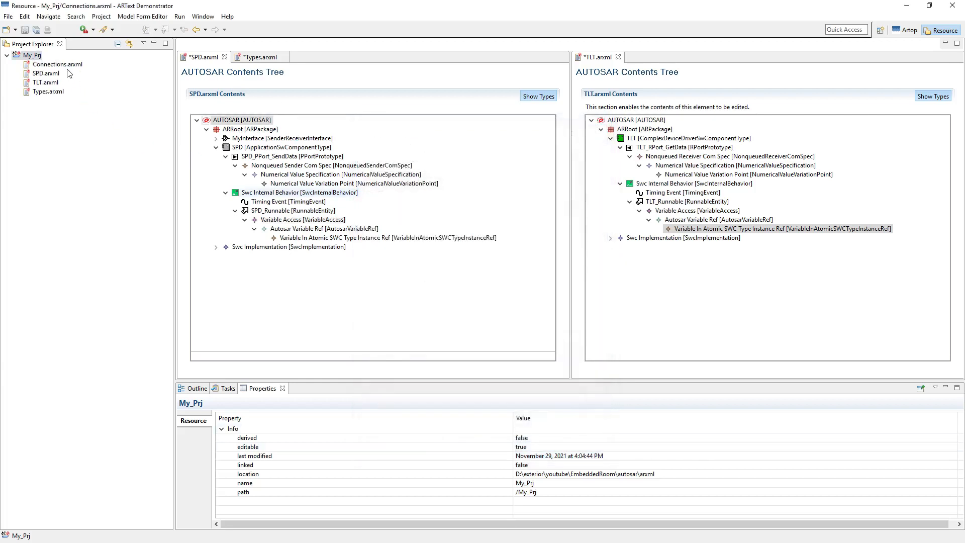
left_click(242, 122)
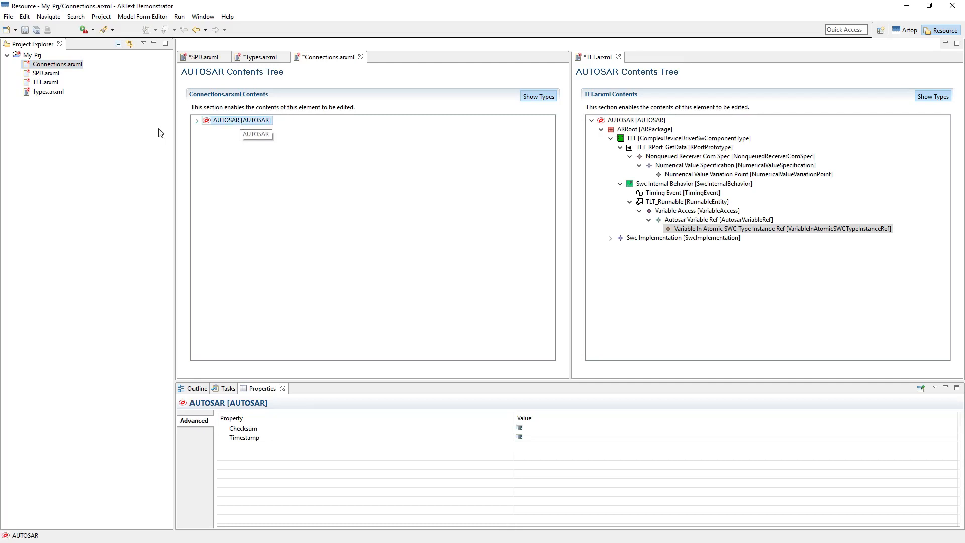
right_click(252, 131)
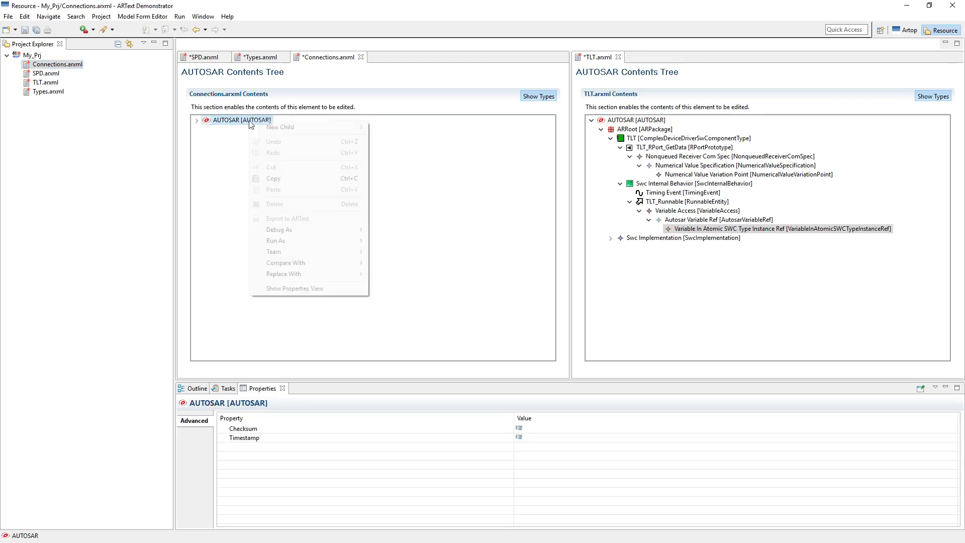
mouse_move(302, 127)
mouse_move(417, 128)
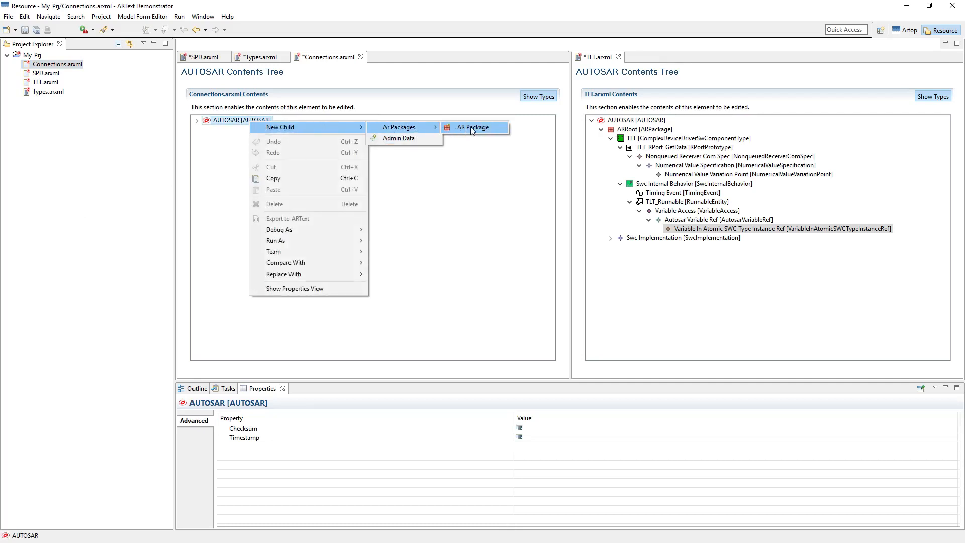
left_click(467, 127)
left_click(265, 130)
left_click(264, 139)
key("Delete")
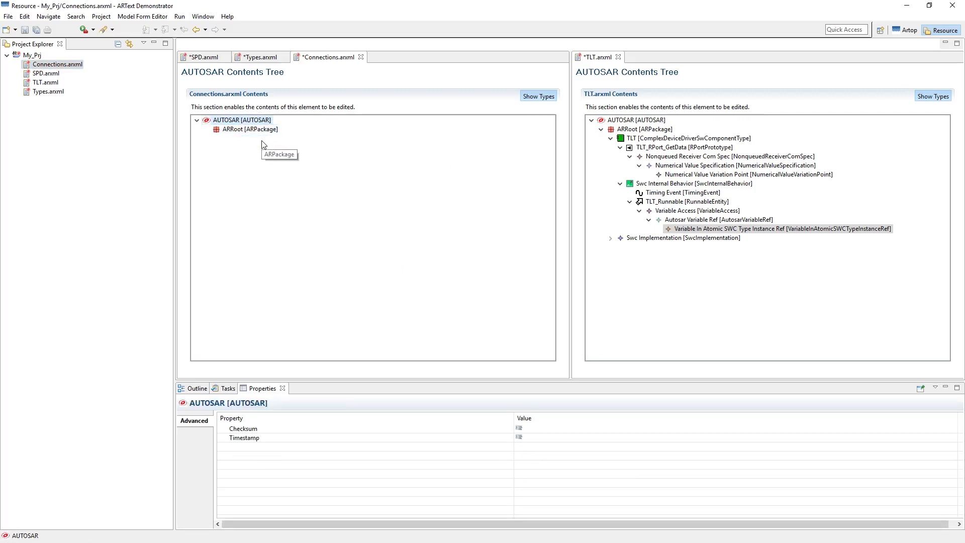
Step: Change the Short Name of the ARRoot package in Connections.arxml to SwCompType
left_click(262, 130)
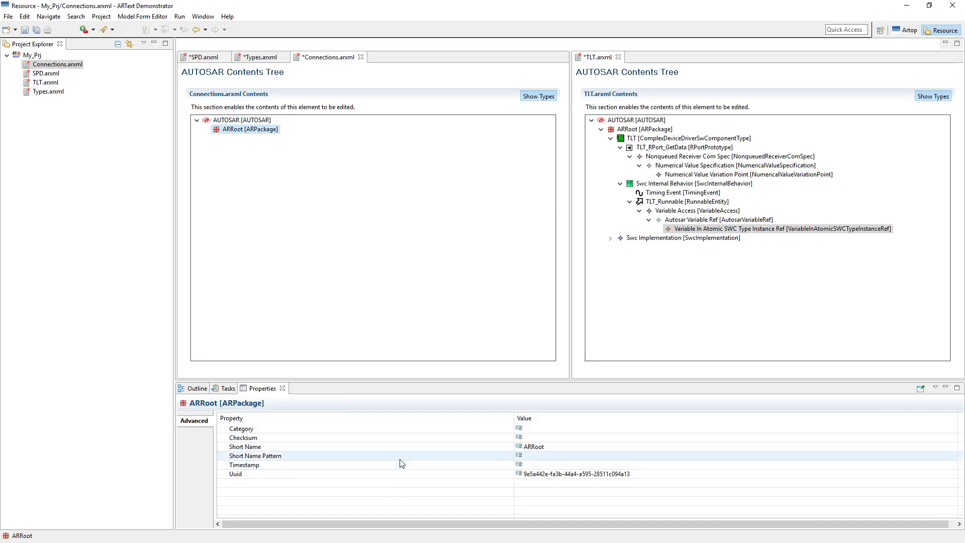
left_click(555, 447)
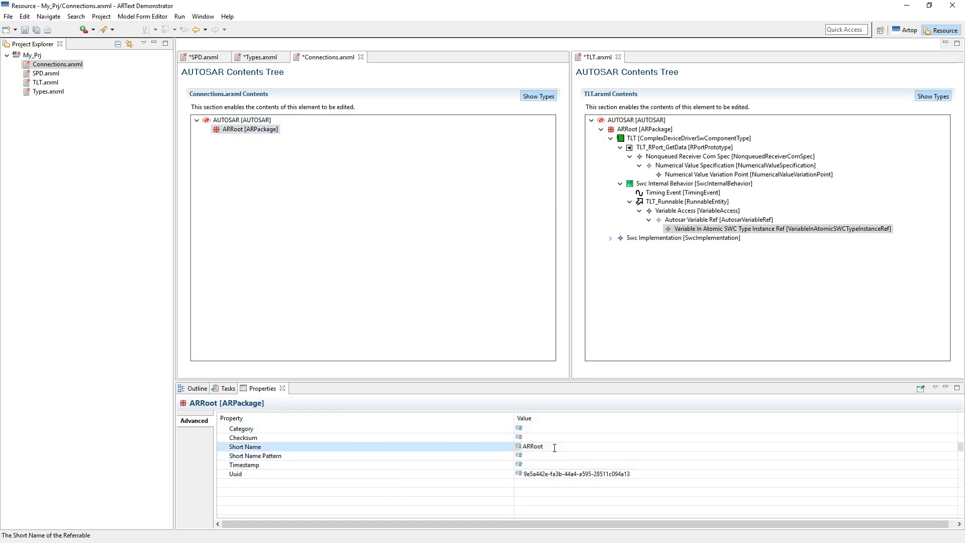
key("BackSpace")
key("BackSpace")
key("BackSpace")
key("BackSpace")
key("BackSpace")
key("BackSpace")
type("SwCompType")
key("Return")
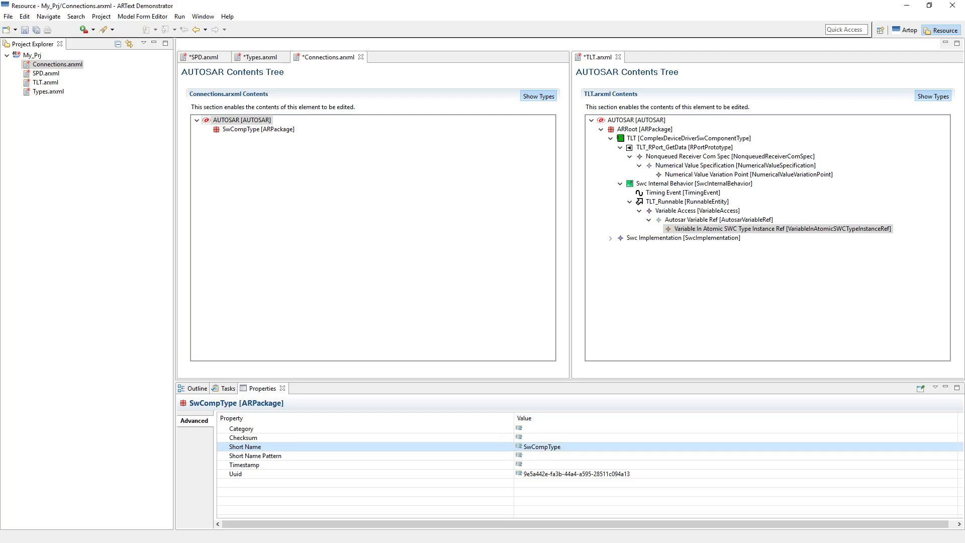
Step: Add a Composition Sw Component Type element to the SwCompType package and give it the Short Name Composition
left_click(244, 130)
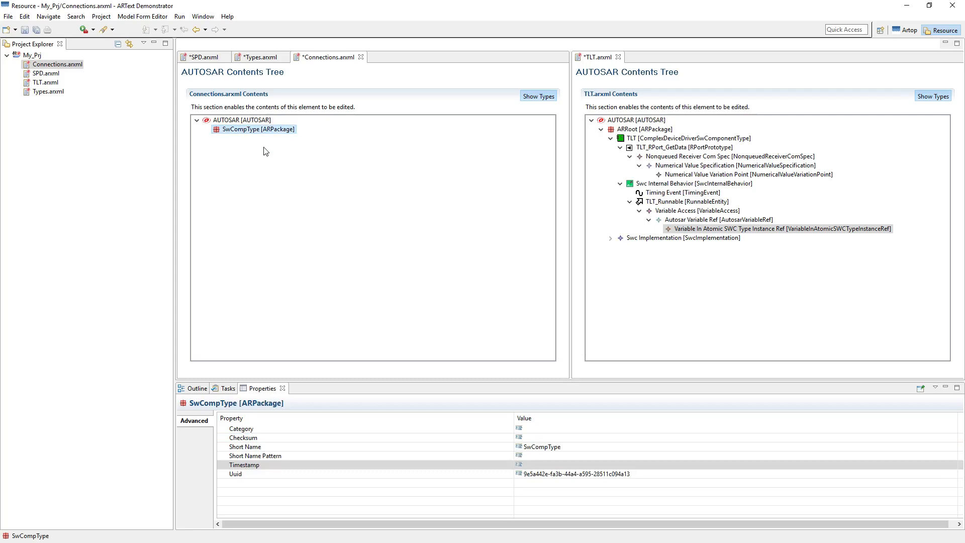
right_click(267, 134)
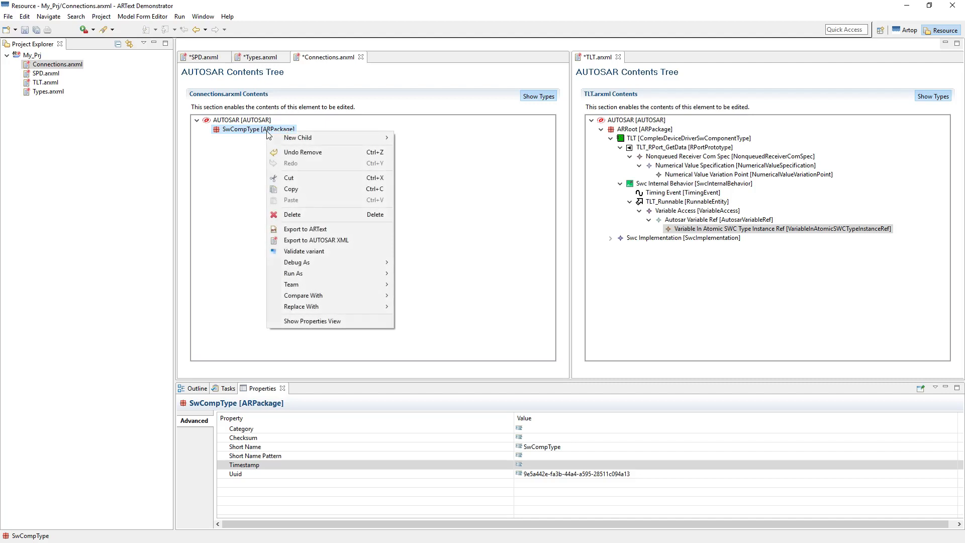
mouse_move(279, 141)
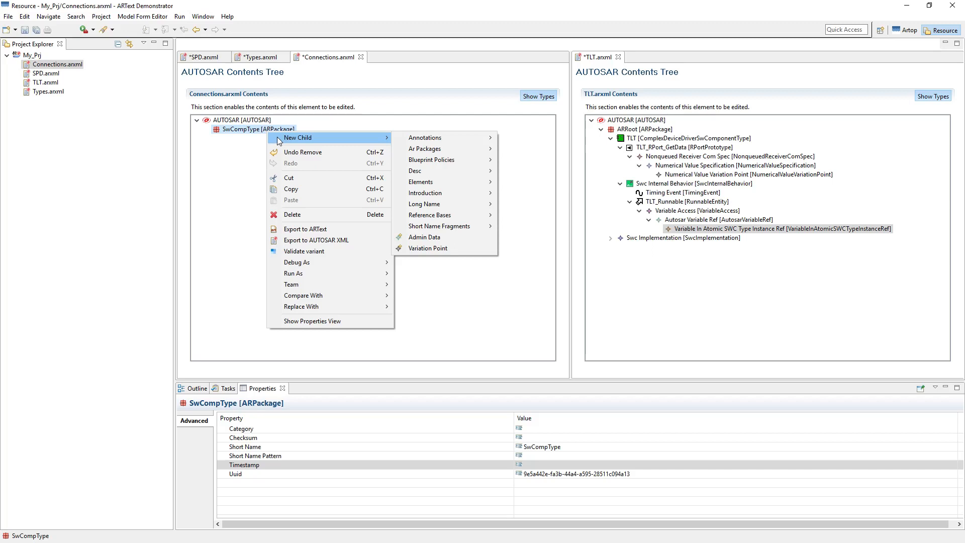
mouse_move(437, 182)
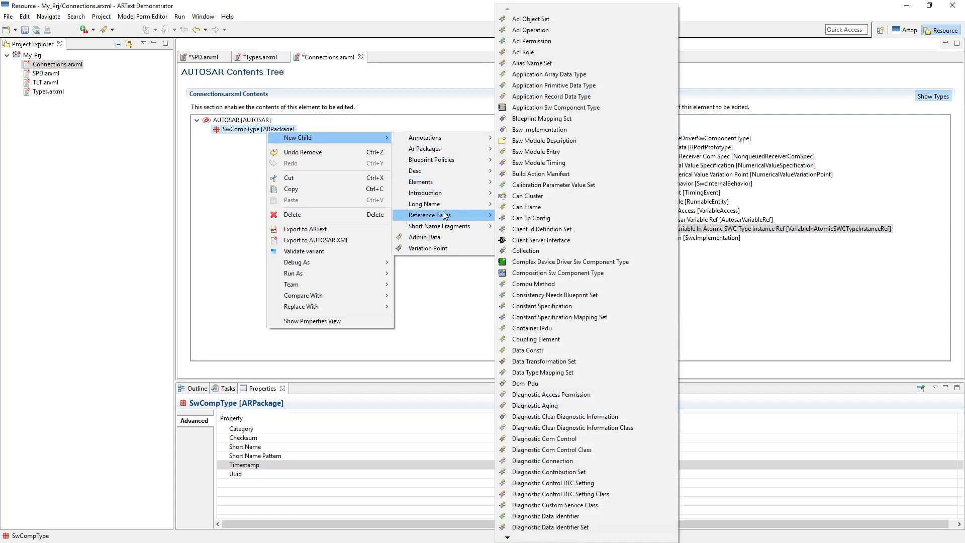
mouse_move(467, 182)
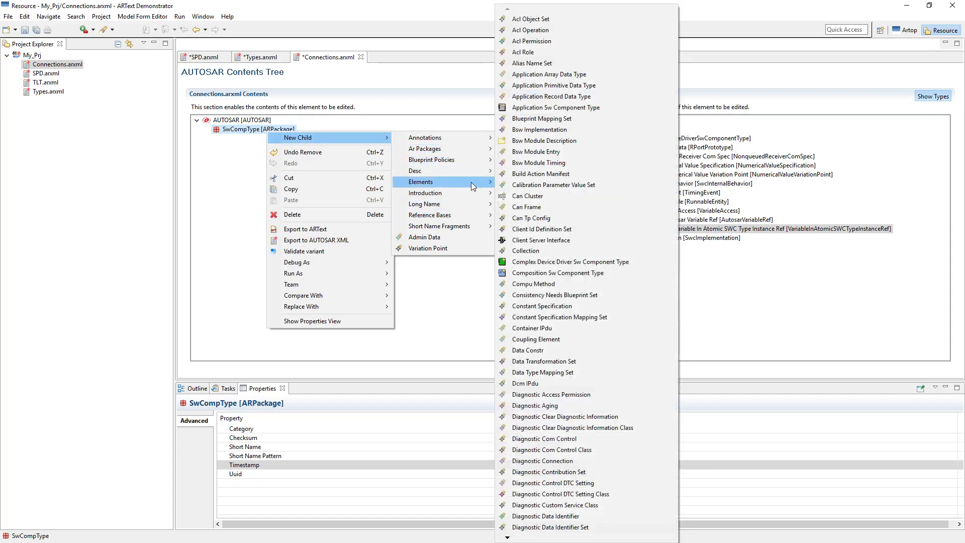
left_click(596, 274)
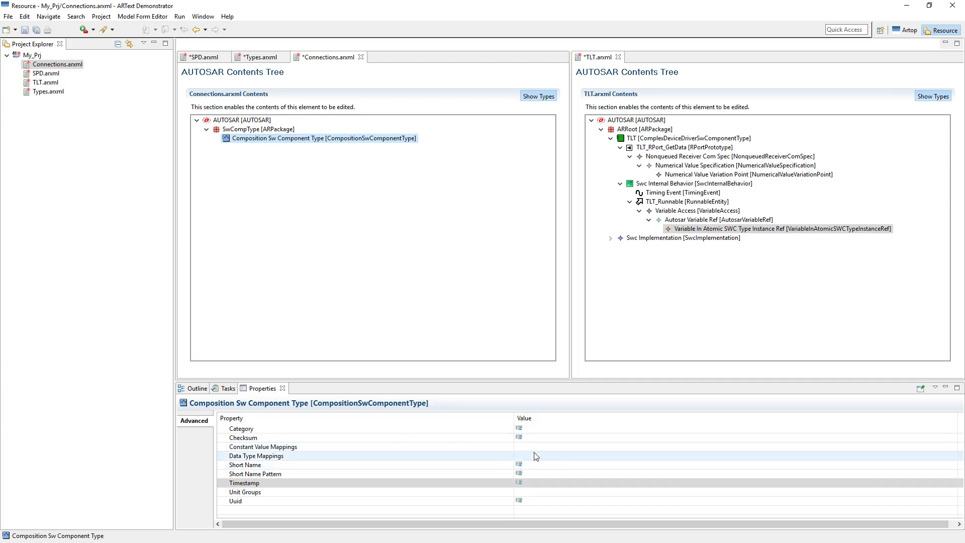
left_click(535, 469)
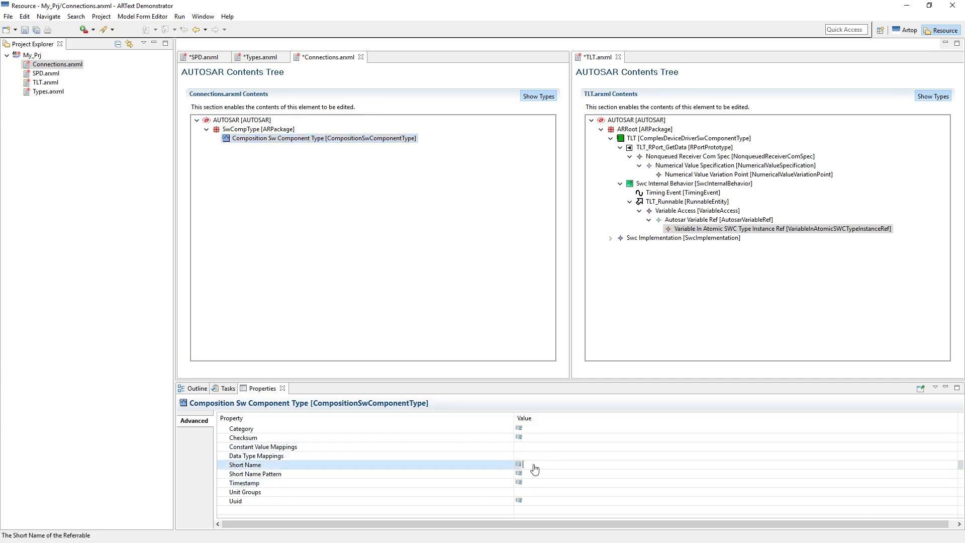
type("Composition")
key("Return")
Step: Add a Sw Component Prototype under Composition's components and give it the Short Name SPD
left_click(284, 140)
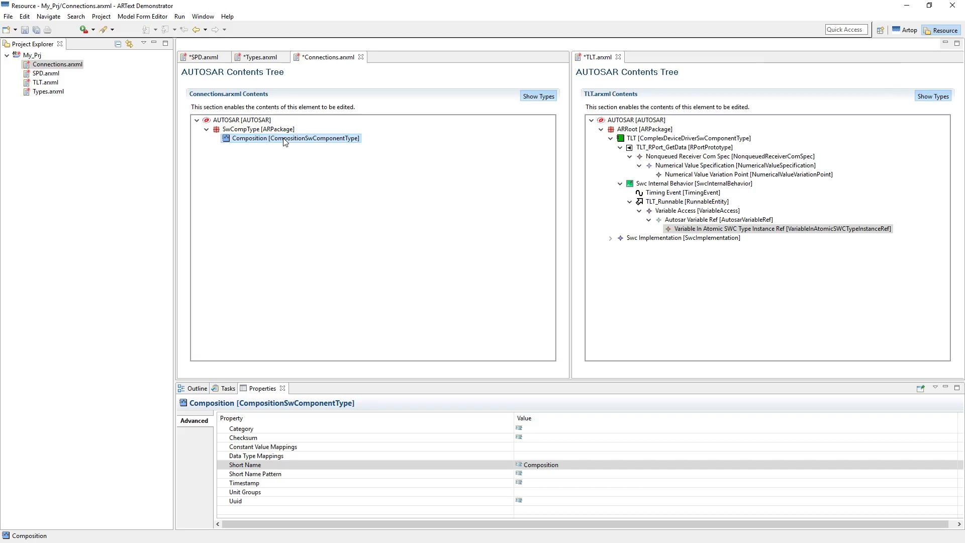
right_click(284, 141)
mouse_move(328, 147)
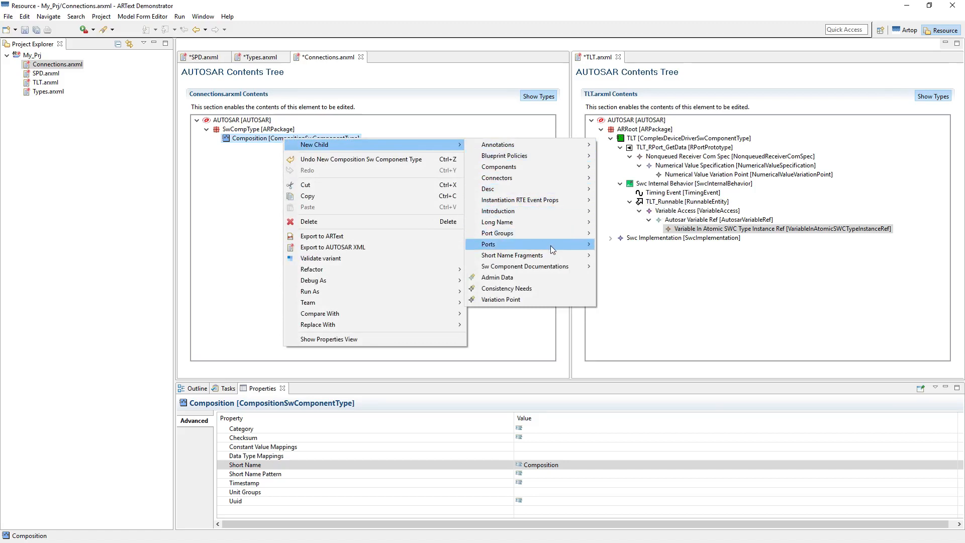
mouse_move(557, 233)
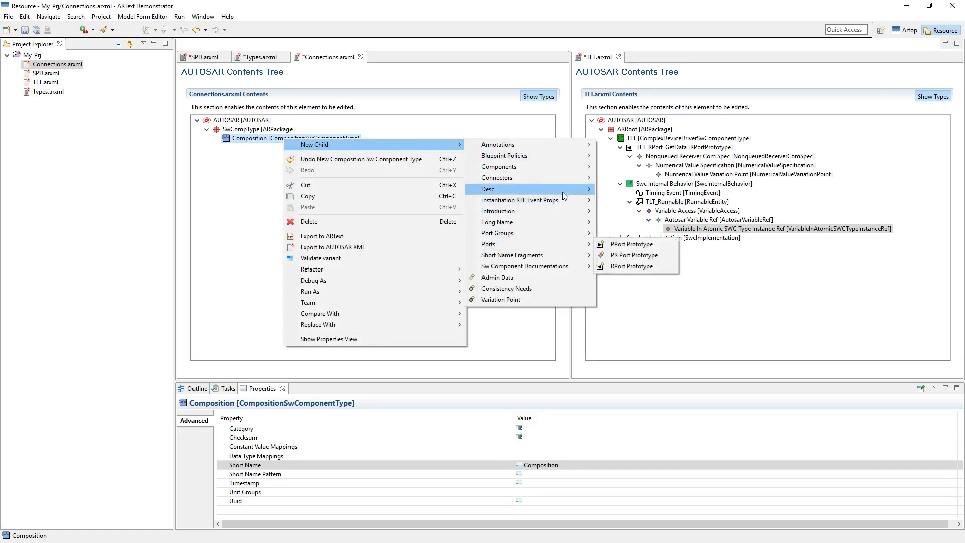
mouse_move(564, 203)
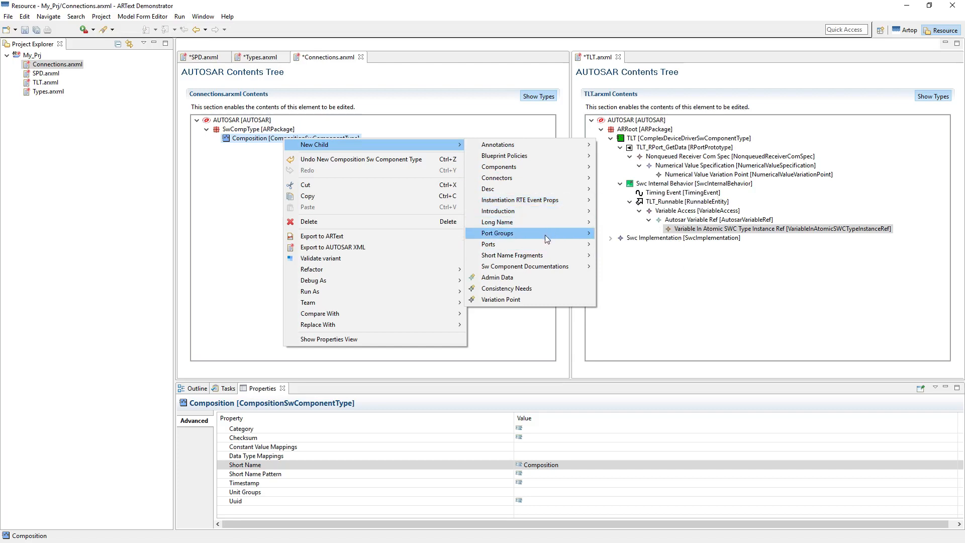
mouse_move(564, 168)
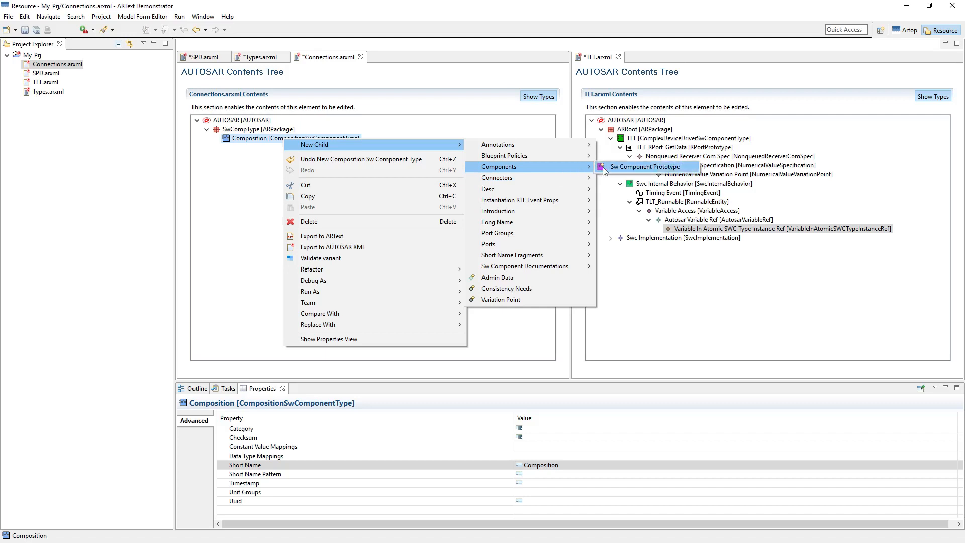
left_click(632, 171)
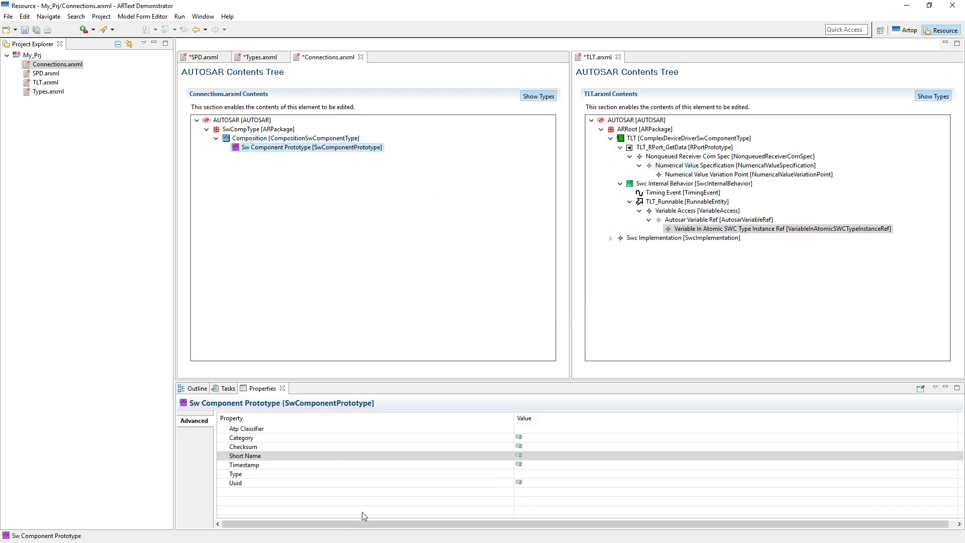
left_click(544, 457)
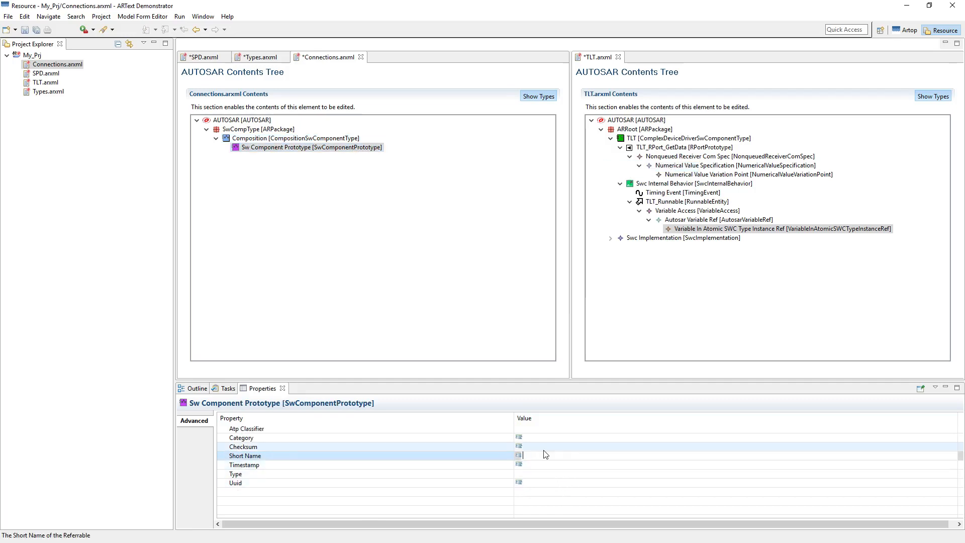
key("Return")
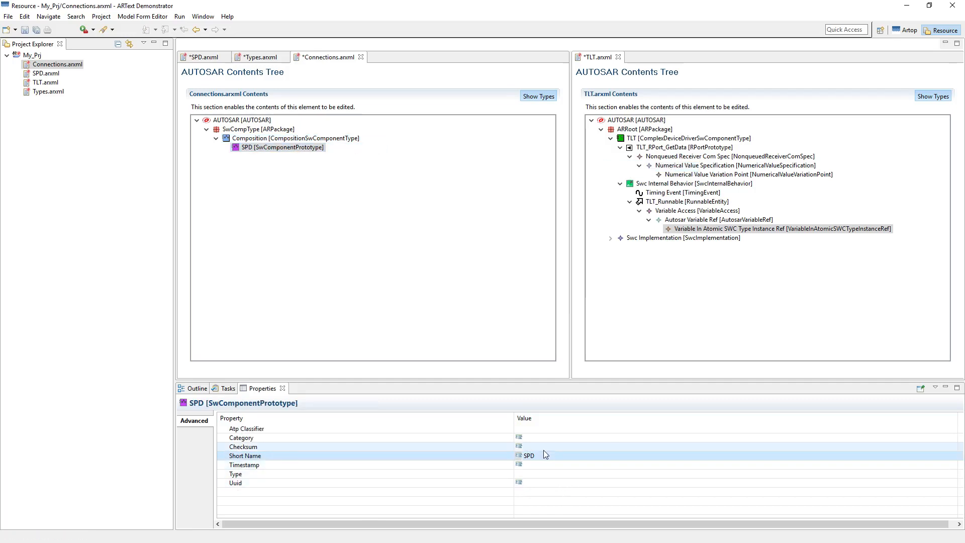
Step: Set the Type of the SPD component prototype to SPD [/ARRoot/SPD]
left_click(545, 477)
left_click(954, 475)
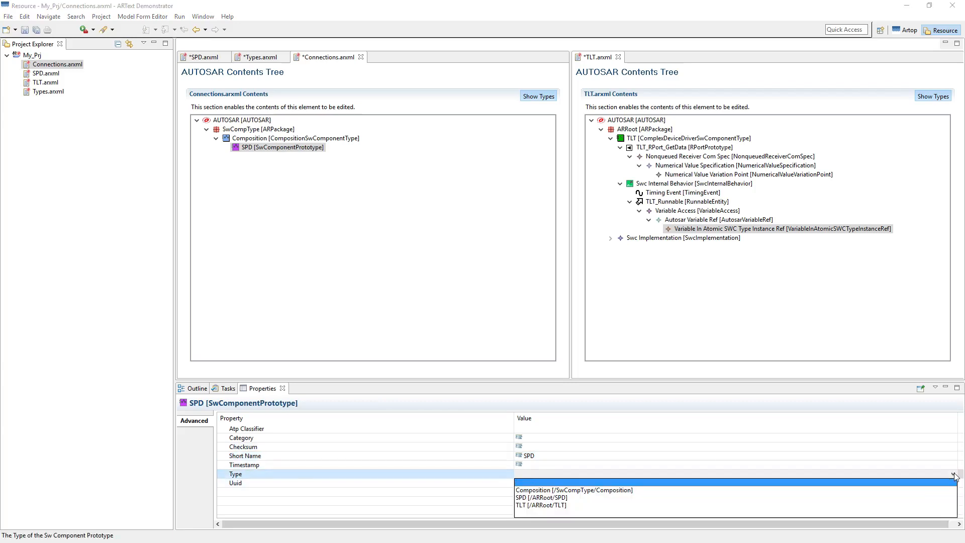
left_click(545, 498)
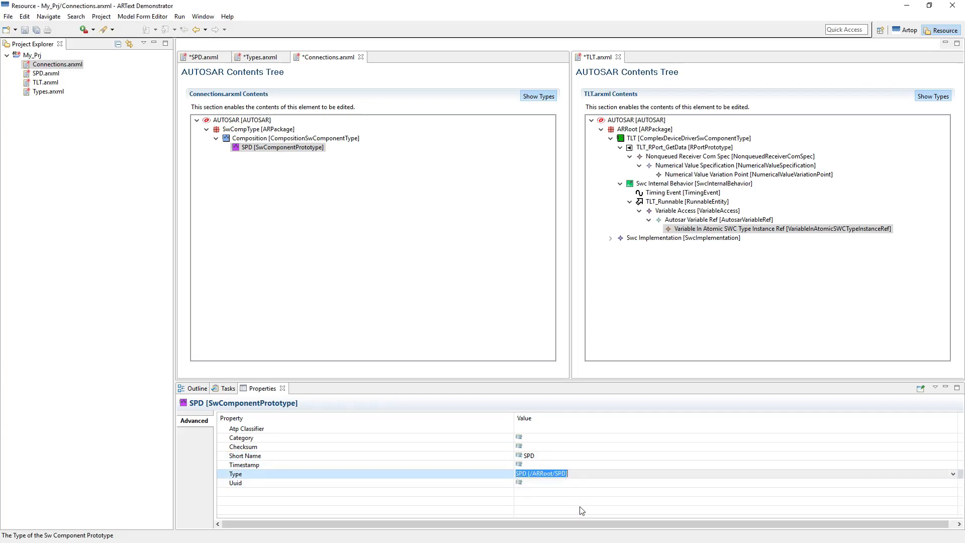
left_click(291, 139)
left_click(297, 148)
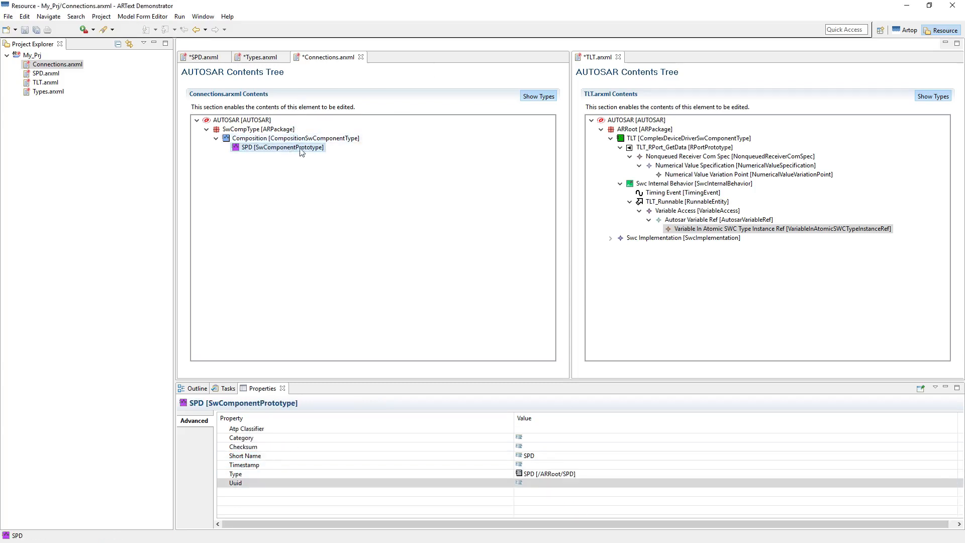
Step: Add a second Sw Component Prototype under Composition's components and give it the Short Name TLT
left_click(302, 139)
right_click(305, 139)
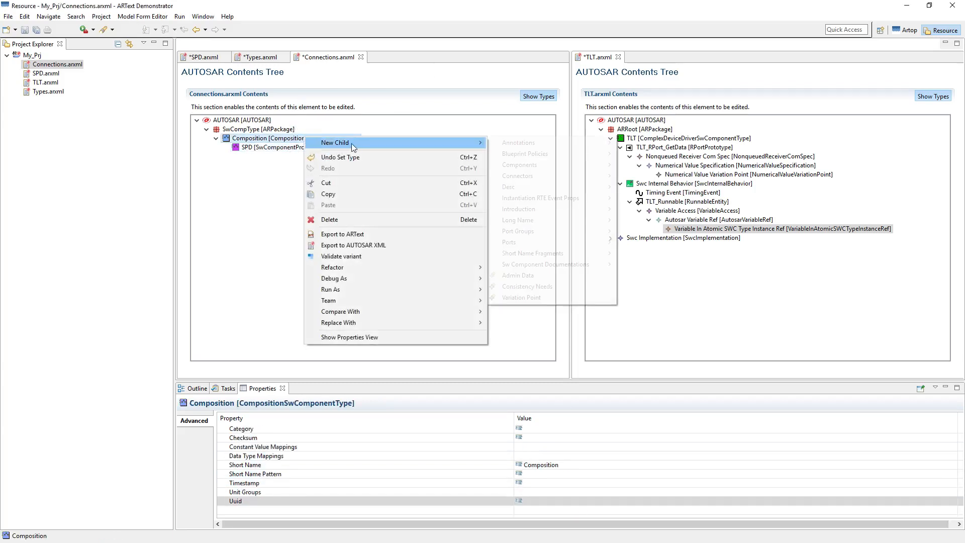
mouse_move(349, 144)
mouse_move(540, 189)
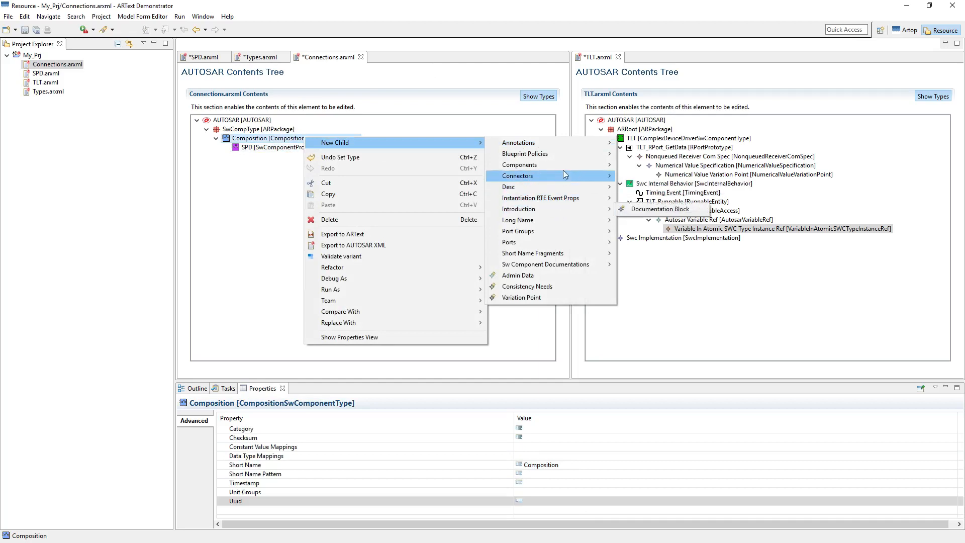
mouse_move(586, 169)
left_click(648, 168)
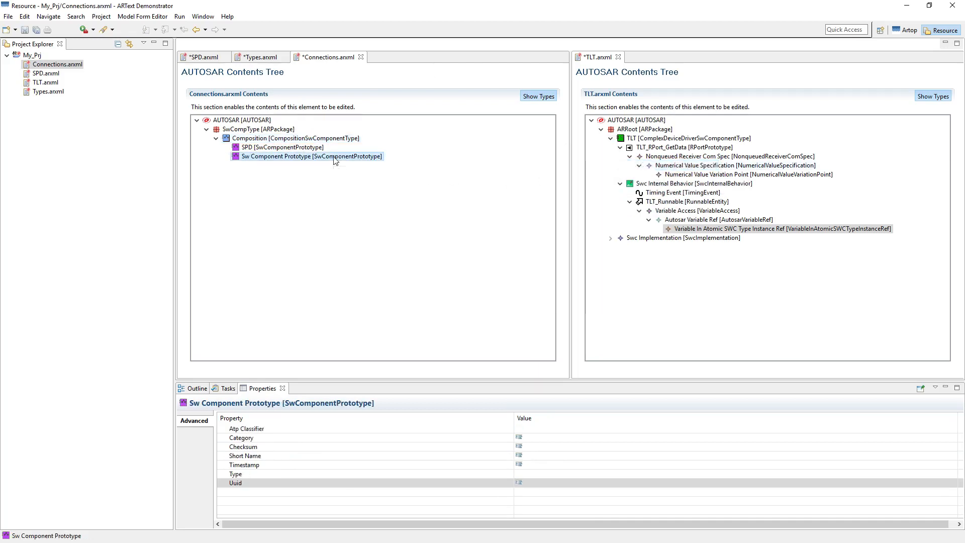
left_click(540, 457)
type("TL")
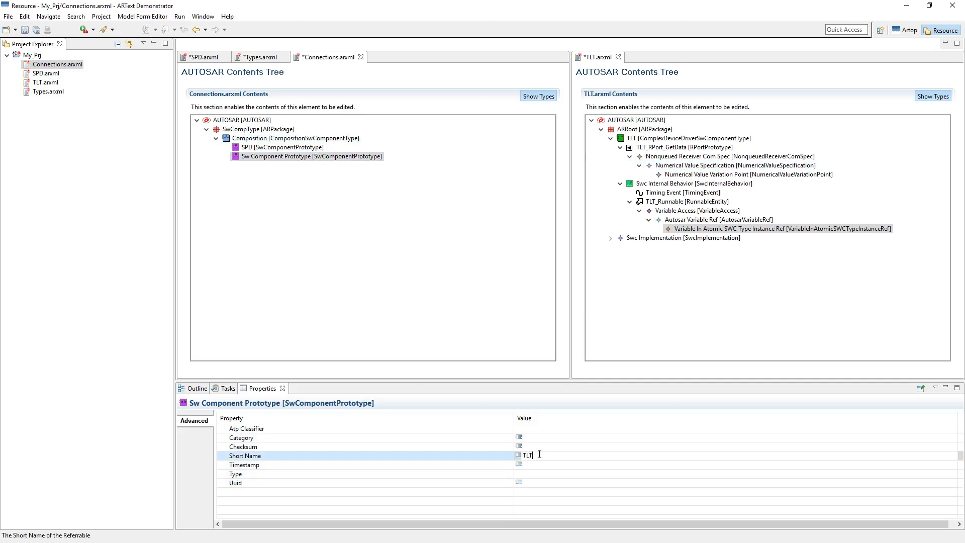
type("T")
key("Return")
Step: Set the Type of the TLT component prototype to TLT [/ARRoot/TLT] and save all open files
left_click(537, 475)
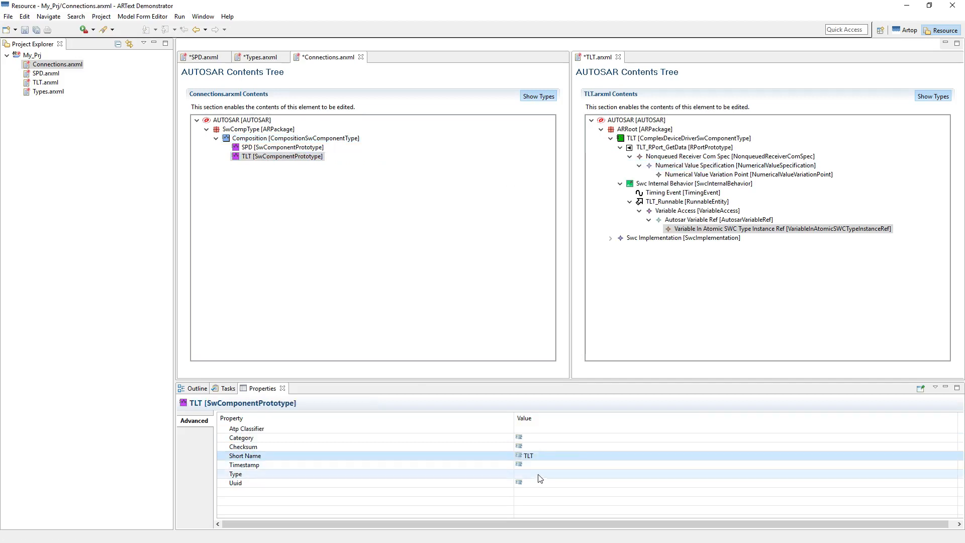
left_click(953, 474)
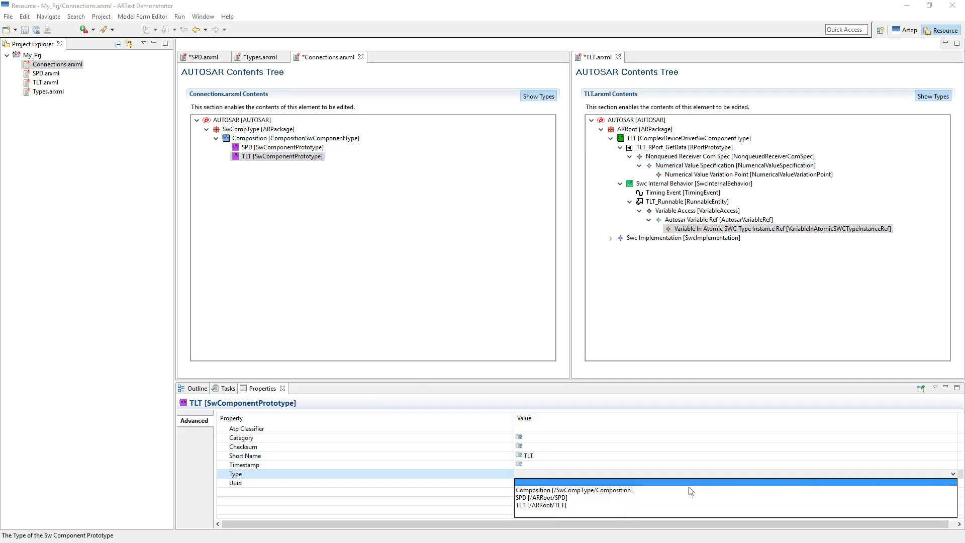
left_click(571, 508)
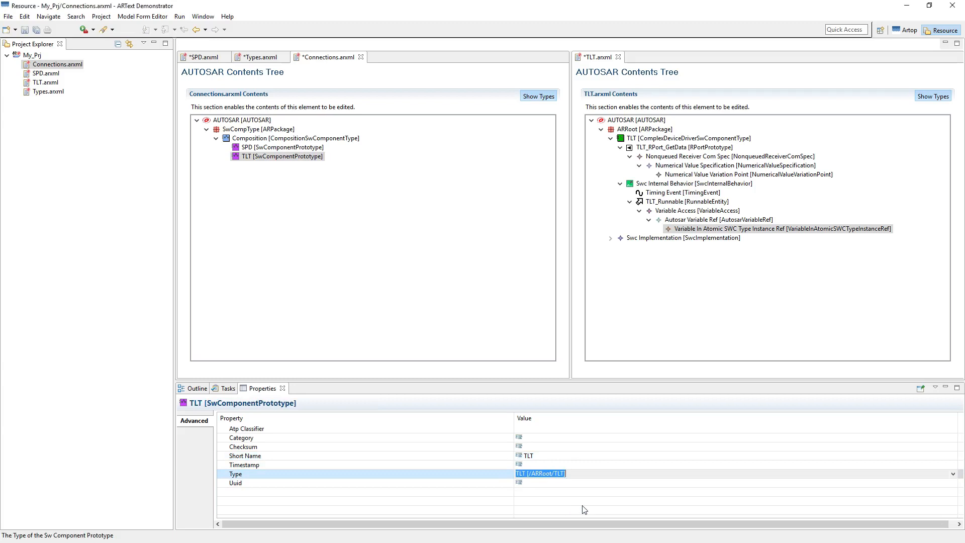
left_click(294, 157)
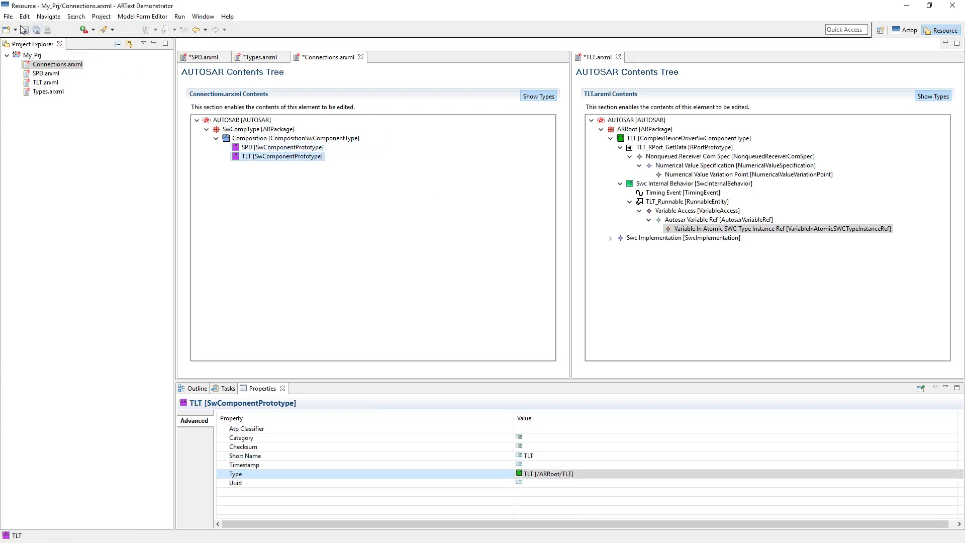
left_click(36, 29)
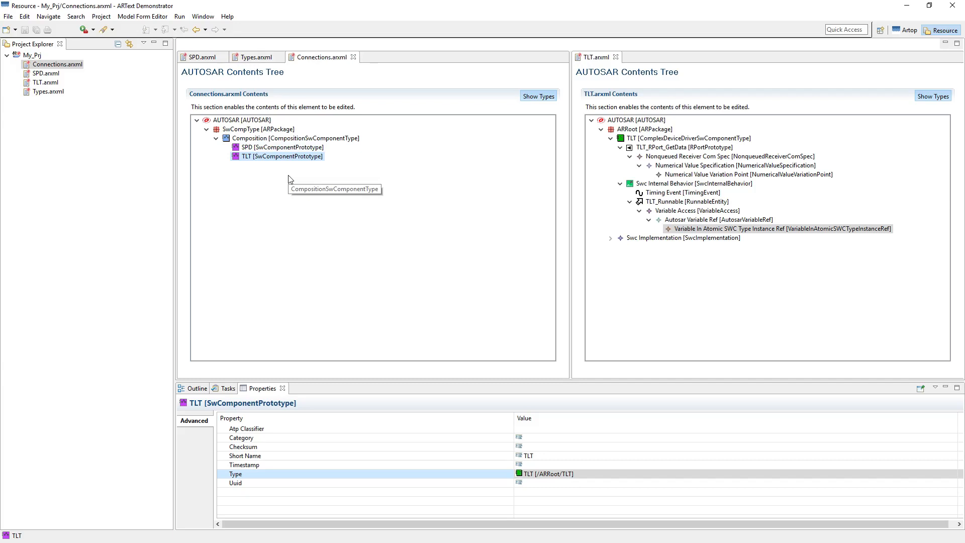
Step: Add an Assembly Sw Connector to Composition in Connections.arxml
right_click(297, 140)
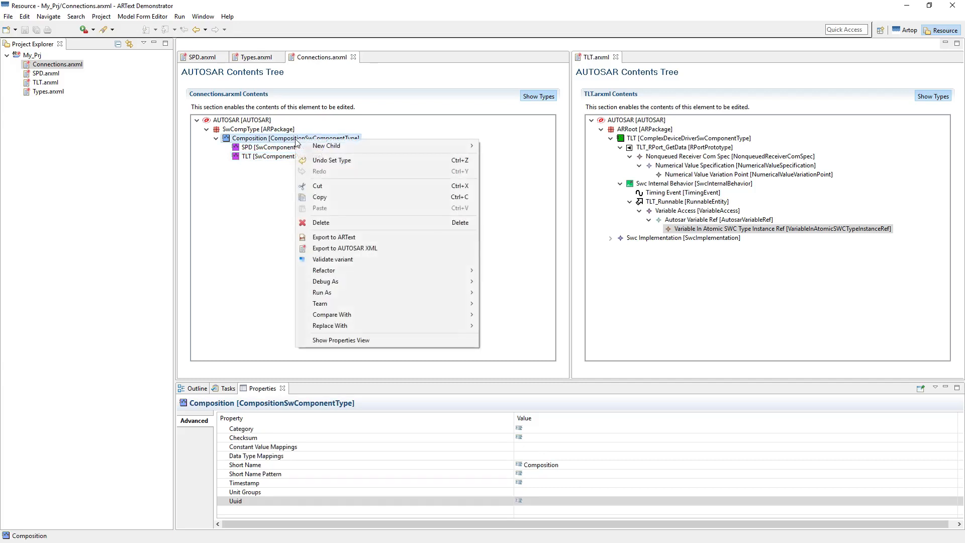
mouse_move(387, 145)
mouse_move(545, 234)
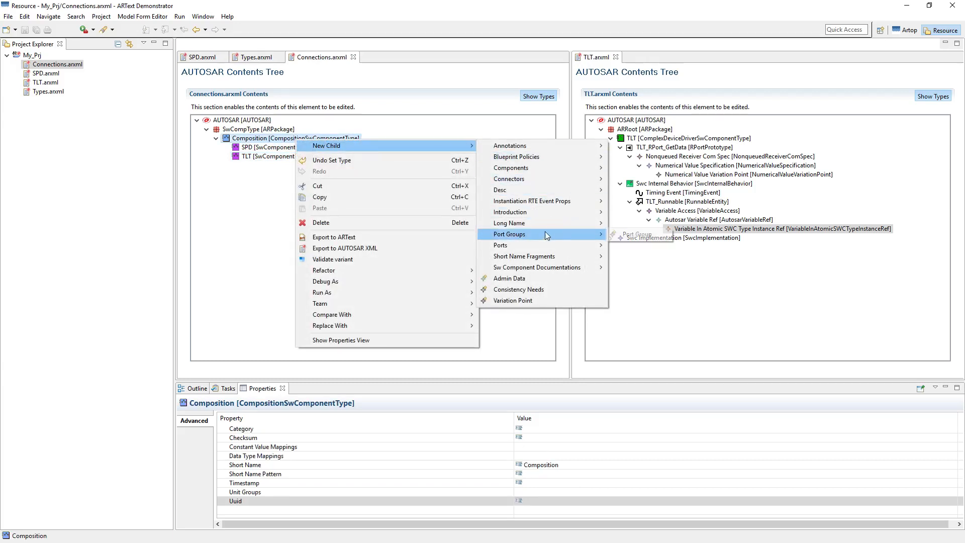
mouse_move(578, 180)
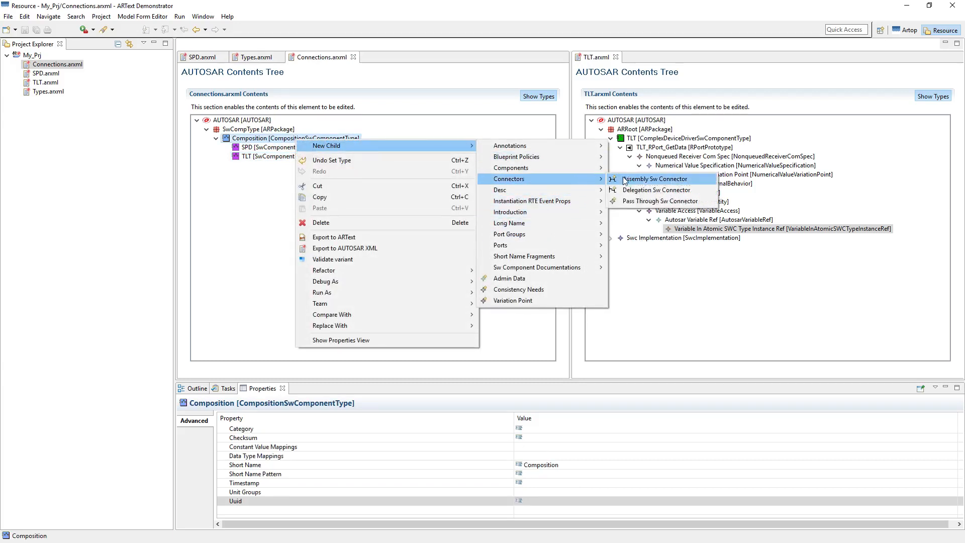
left_click(653, 180)
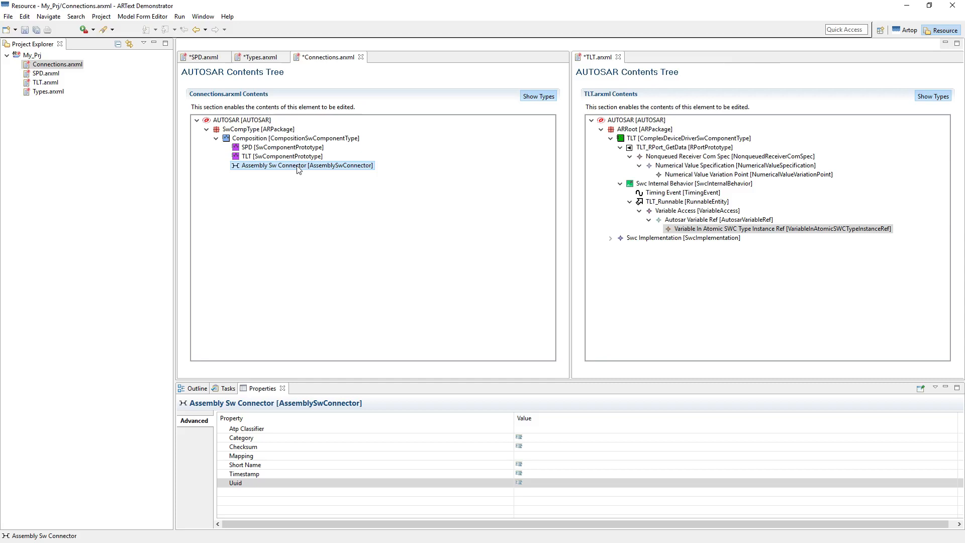
Step: Add a PPort In Composition Instance Ref as the Provider of the Assembly Sw Connector
left_click(207, 57)
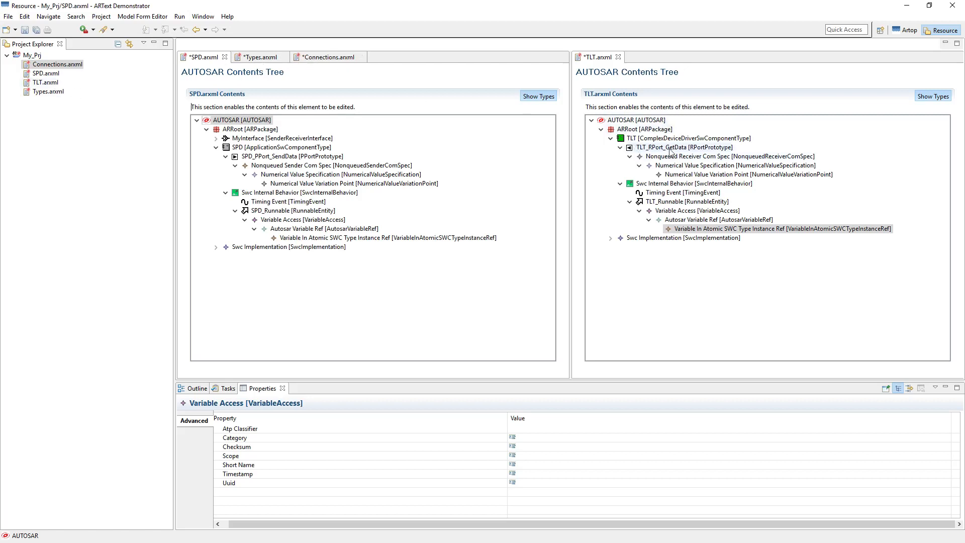
left_click(322, 58)
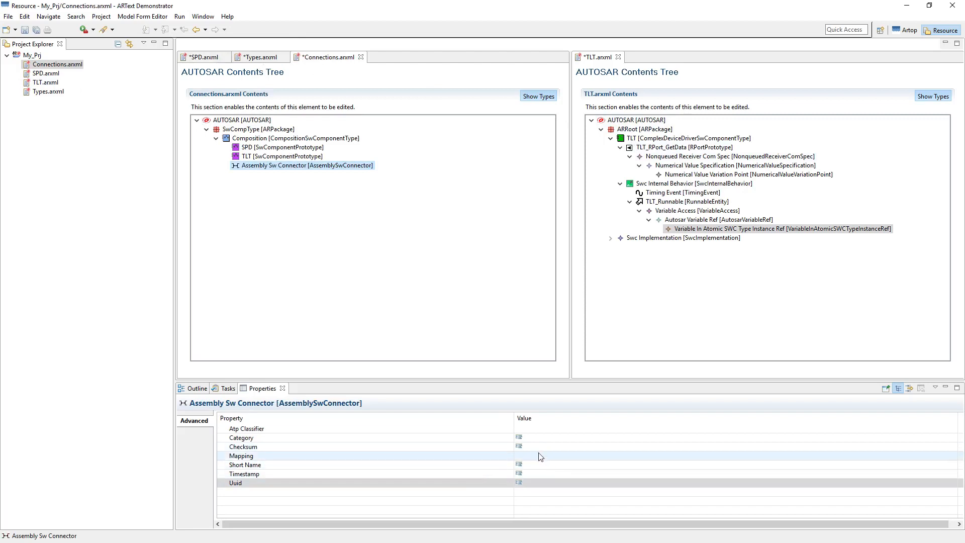
right_click(329, 167)
mouse_move(507, 176)
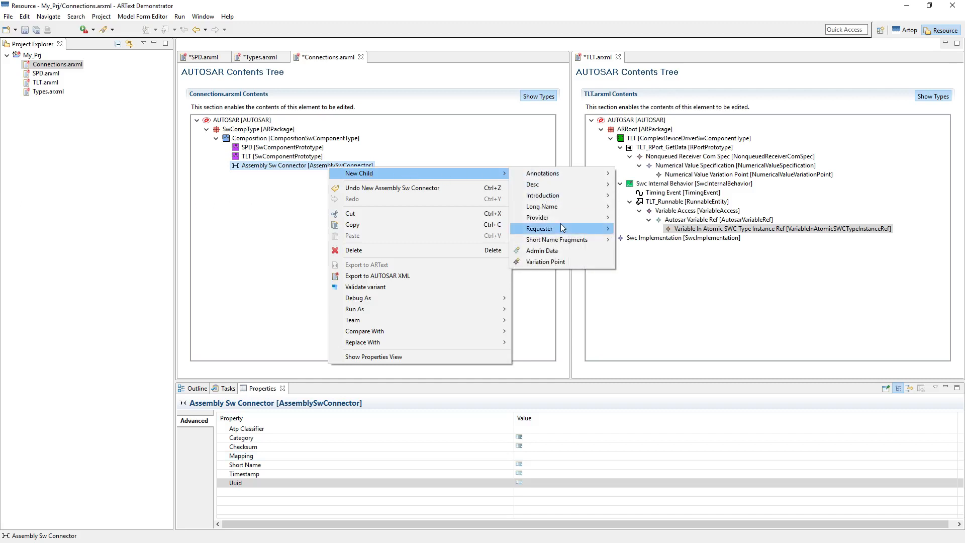
mouse_move(569, 216)
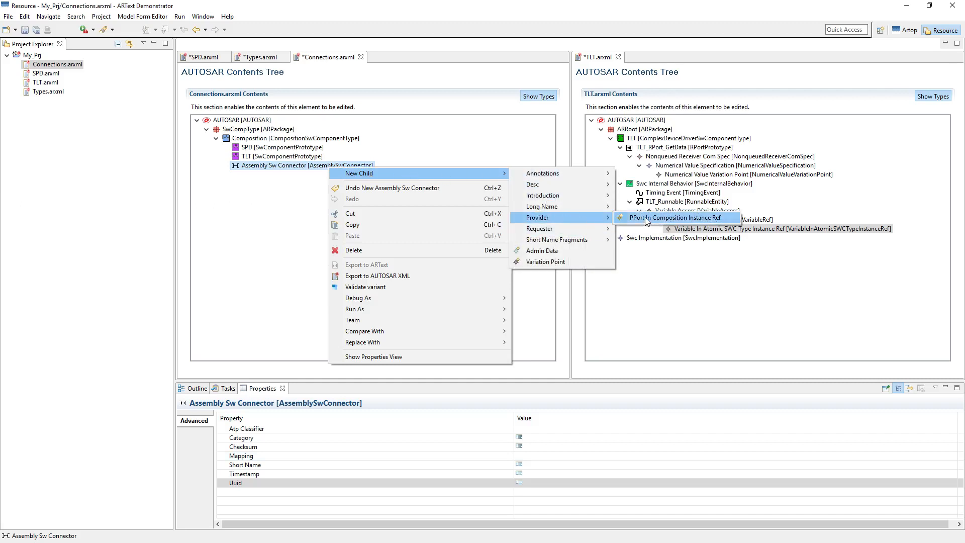
left_click(648, 222)
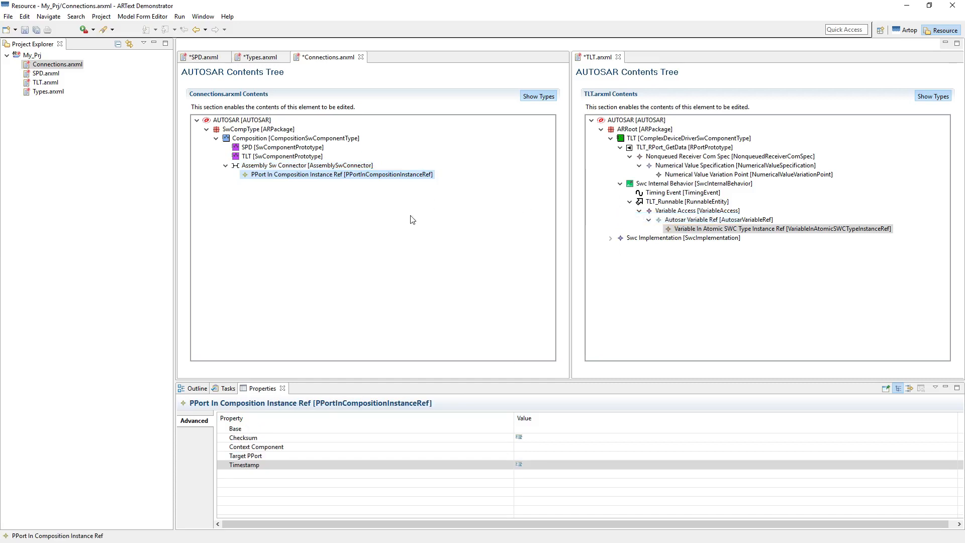
Step: Add an RPort In Composition Instance Ref as the Requester of the Assembly Sw Connector
right_click(343, 165)
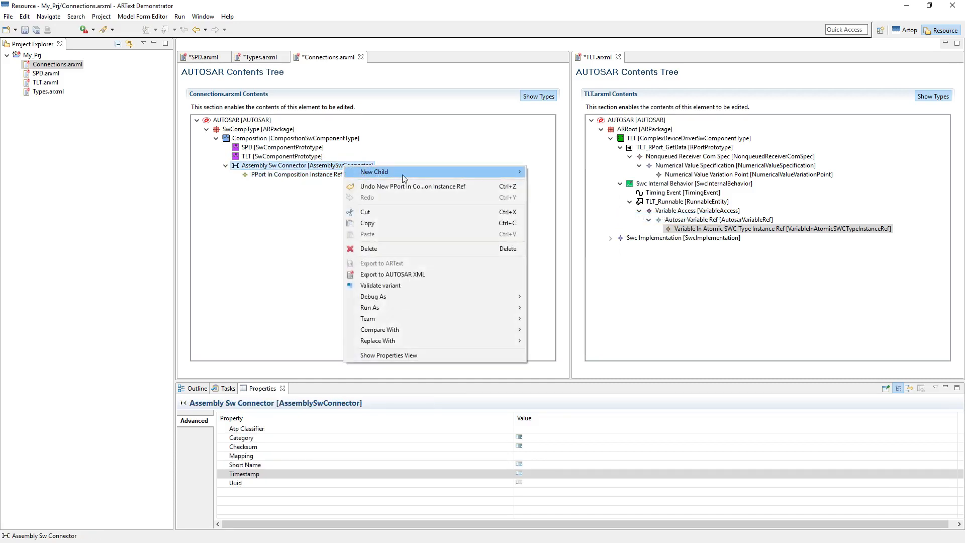
mouse_move(397, 174)
mouse_move(571, 216)
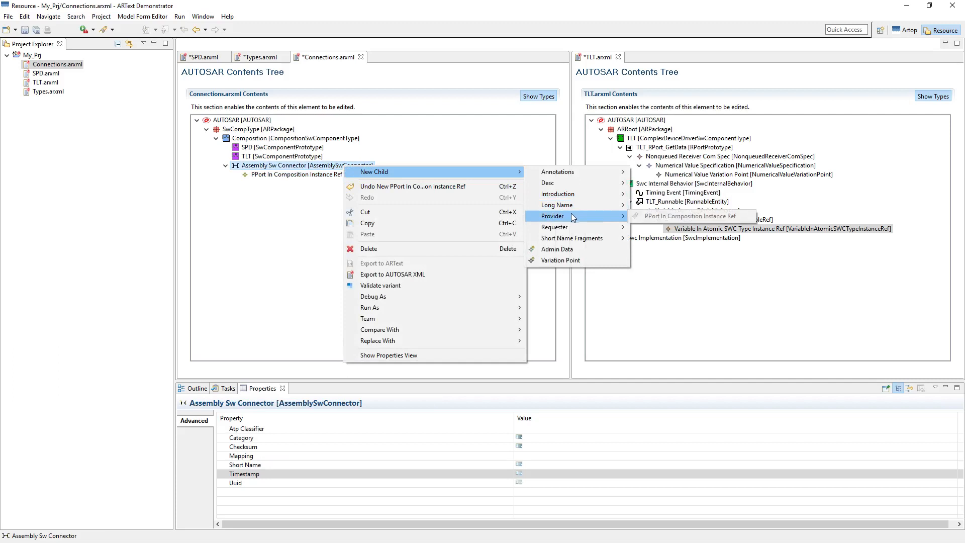
left_click(663, 227)
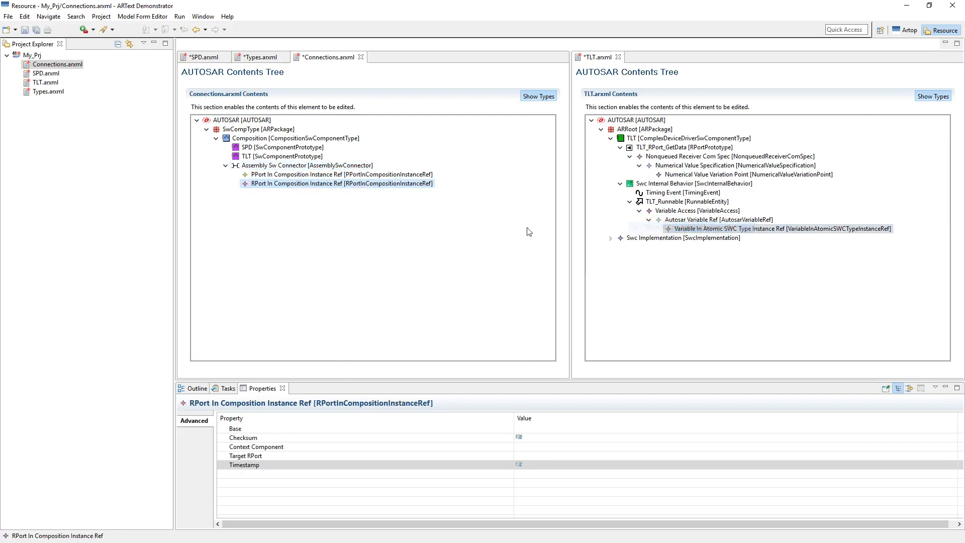
Step: Set the Target PPort of the PPort In Composition Instance Ref to SPD_PPort_SendData [/ARRoot/SPD/SPD_PPort_SendData]
left_click(351, 176)
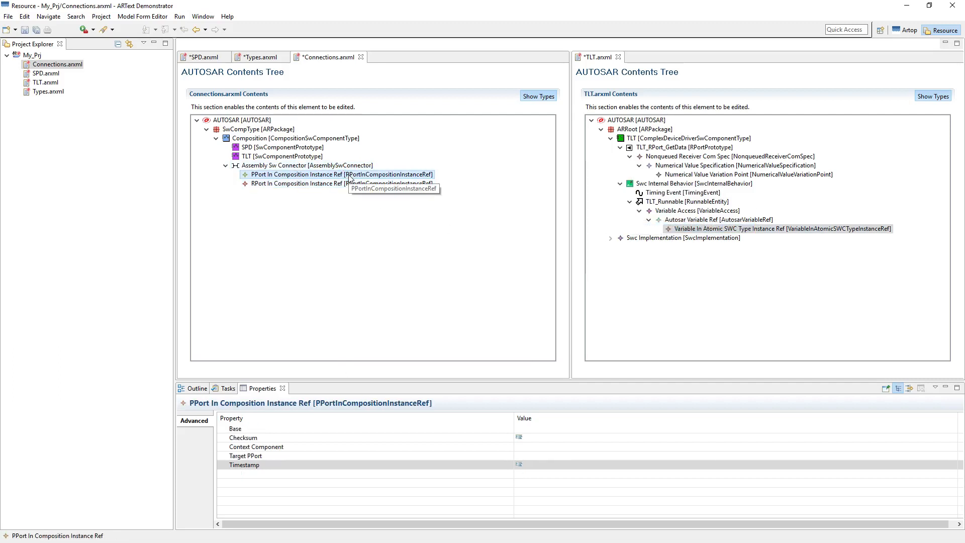
left_click(541, 455)
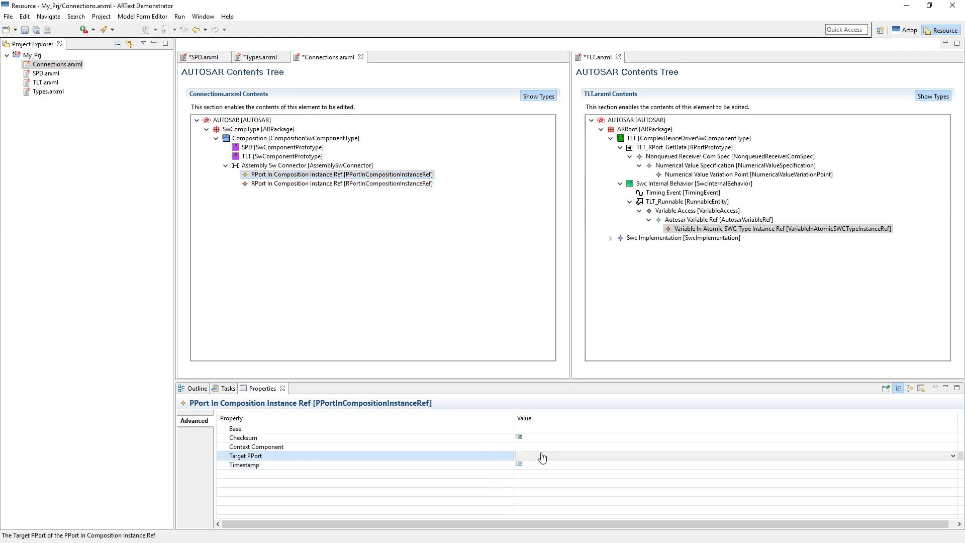
left_click(953, 456)
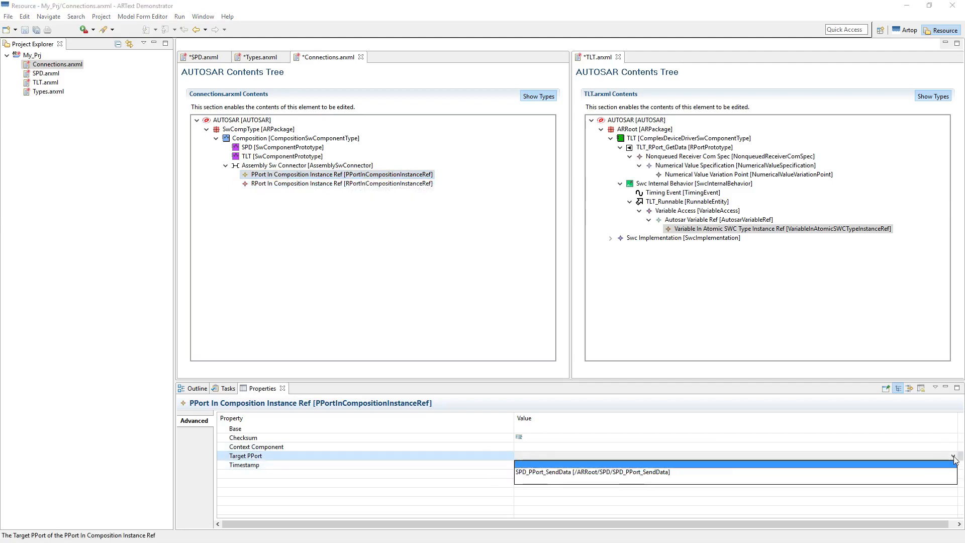
left_click(563, 474)
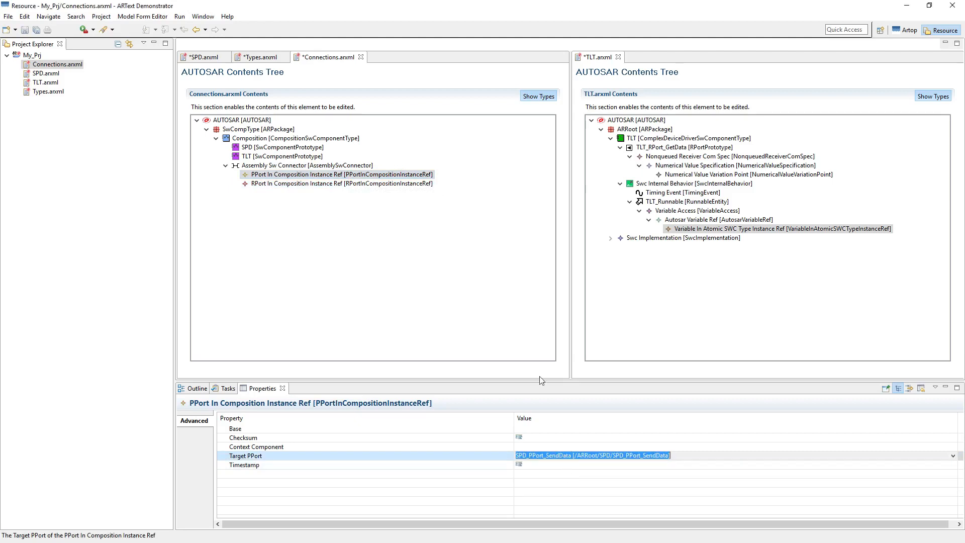
left_click(338, 185)
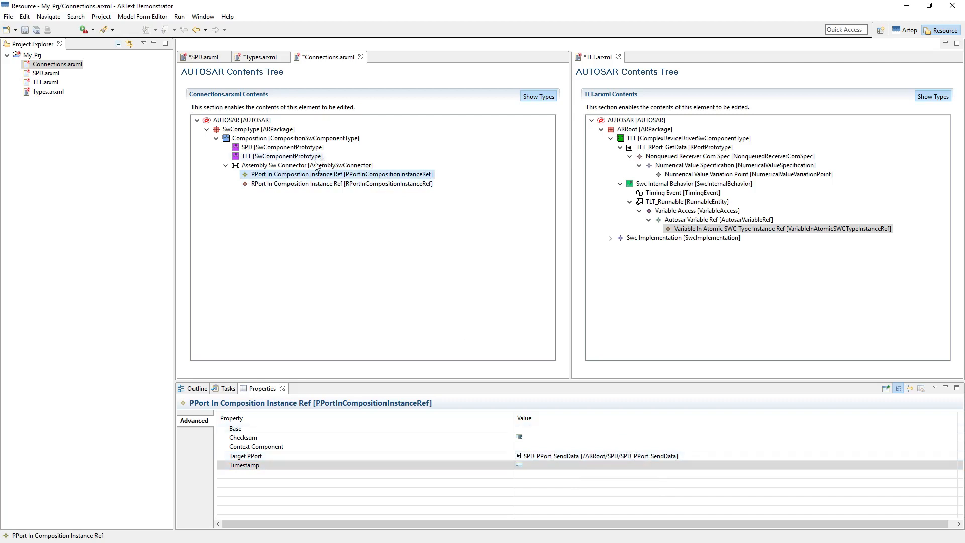
Step: Set the Target RPort of the RPort In Composition Instance Ref to TLT_RPort_GetData [/ARRoot/TLT/TLT_RPort_GetData] and save the changes
left_click(325, 184)
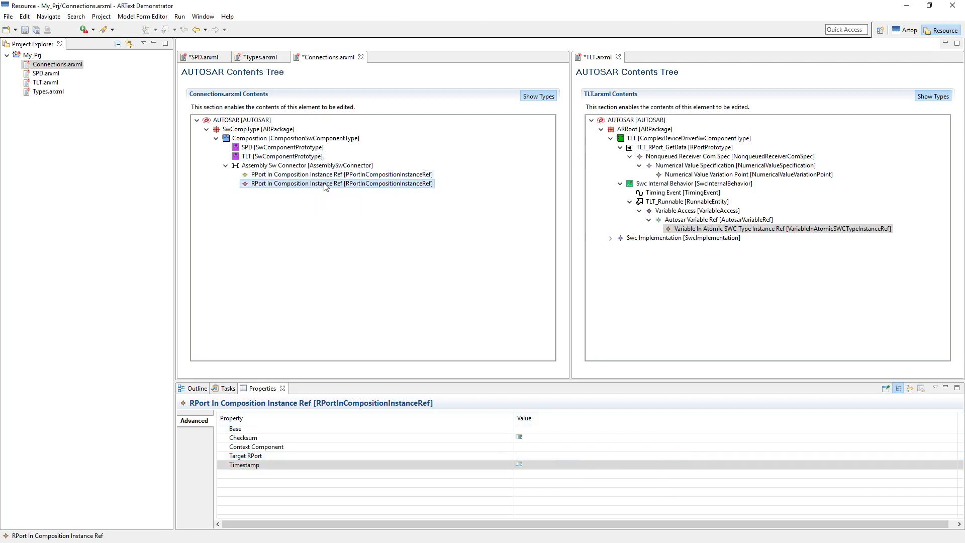
left_click(558, 456)
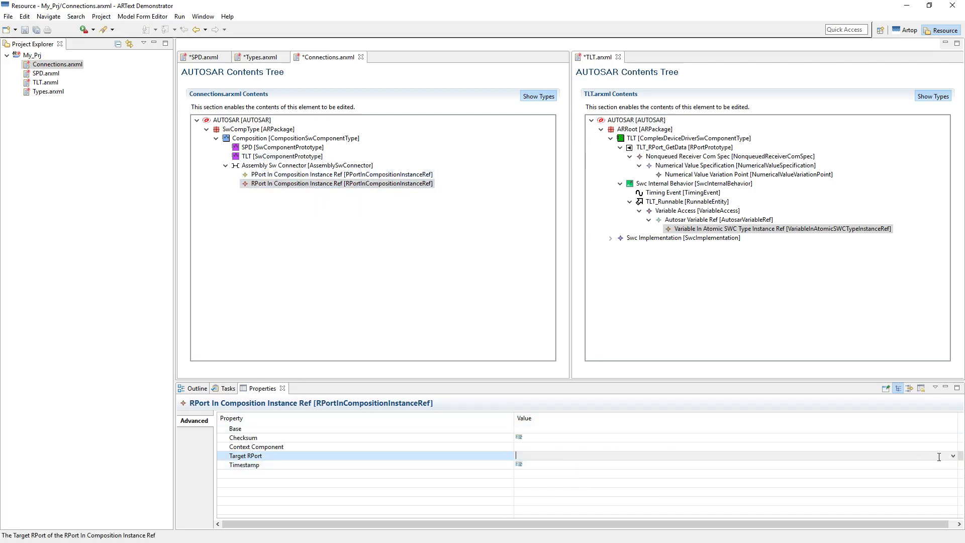
left_click(953, 456)
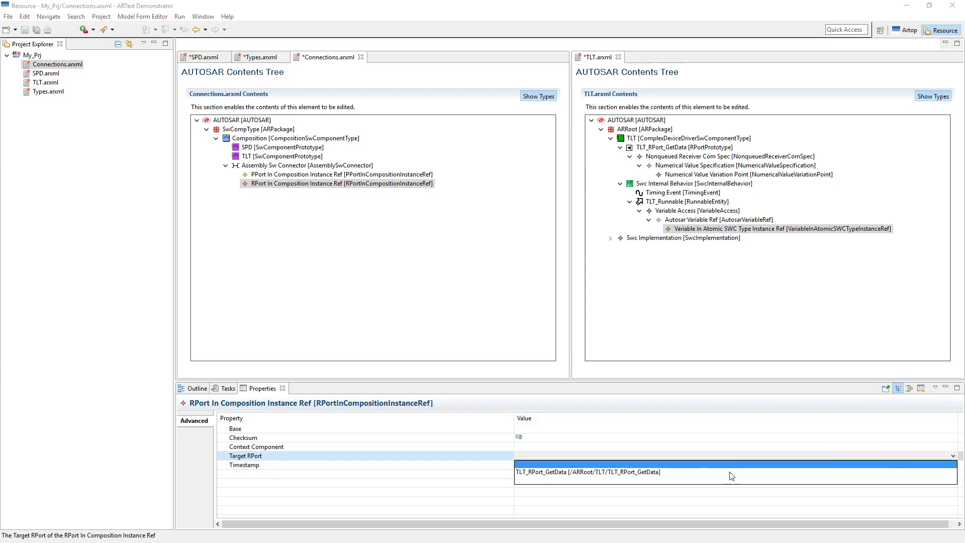
left_click(621, 479)
left_click(306, 184)
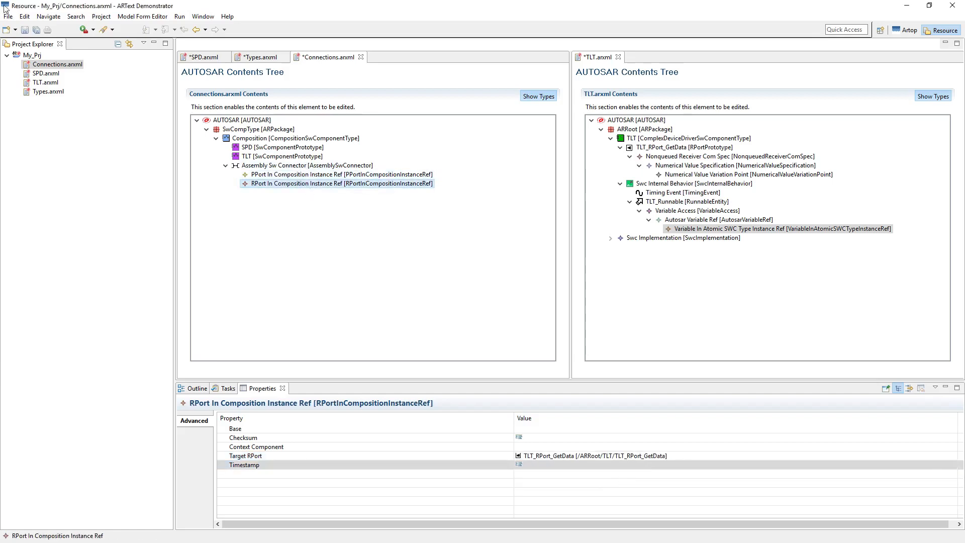
left_click(24, 30)
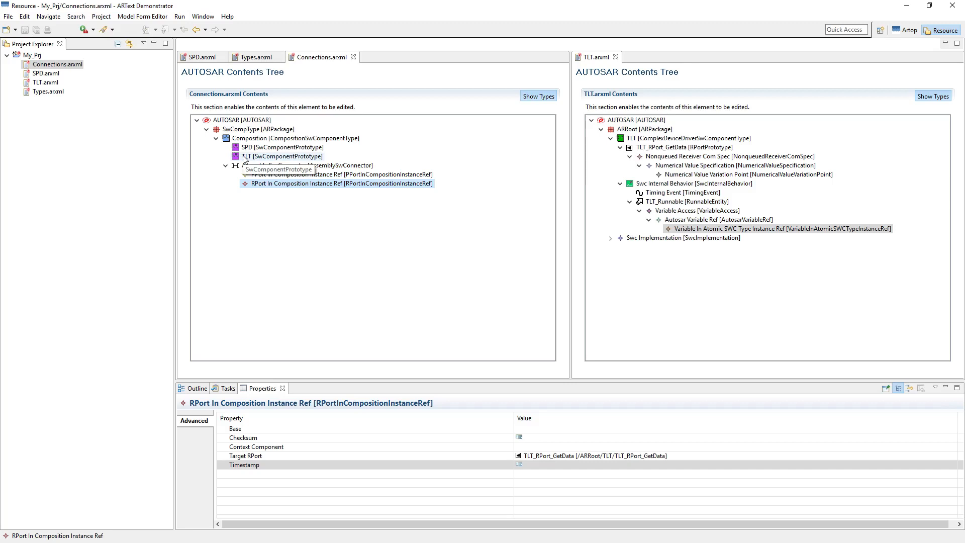
Step: Examine the properties of TLT_Runnable and the Timing Event that triggers it in TLT.arxml
left_click(692, 204)
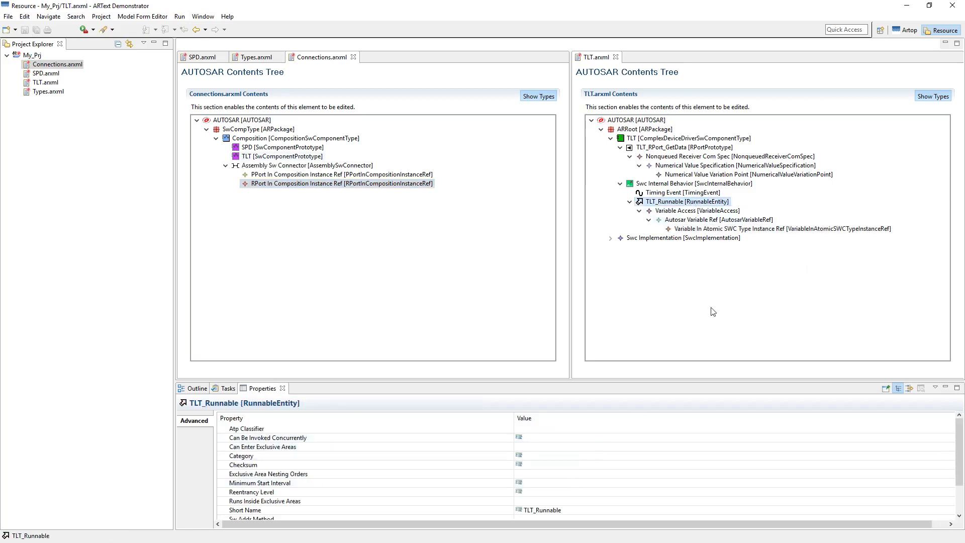
left_click(690, 193)
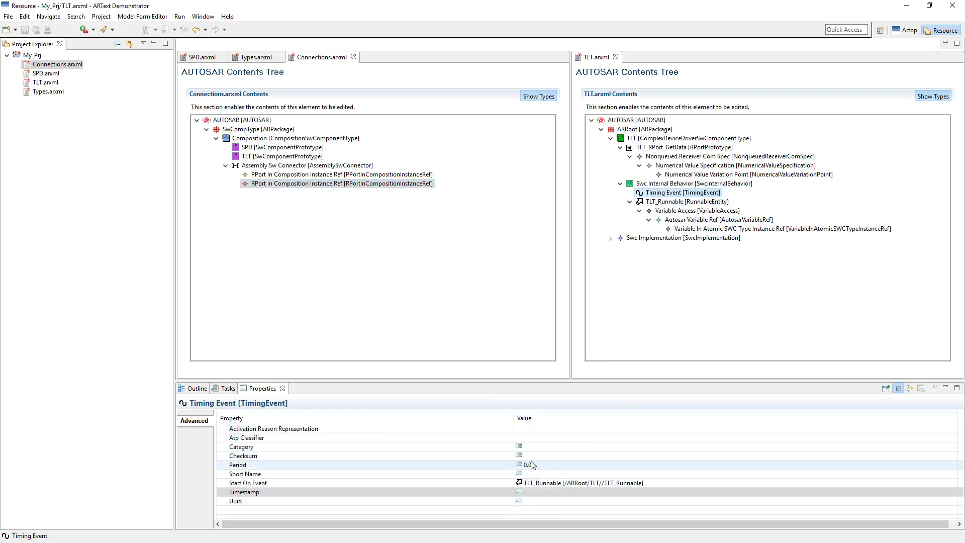